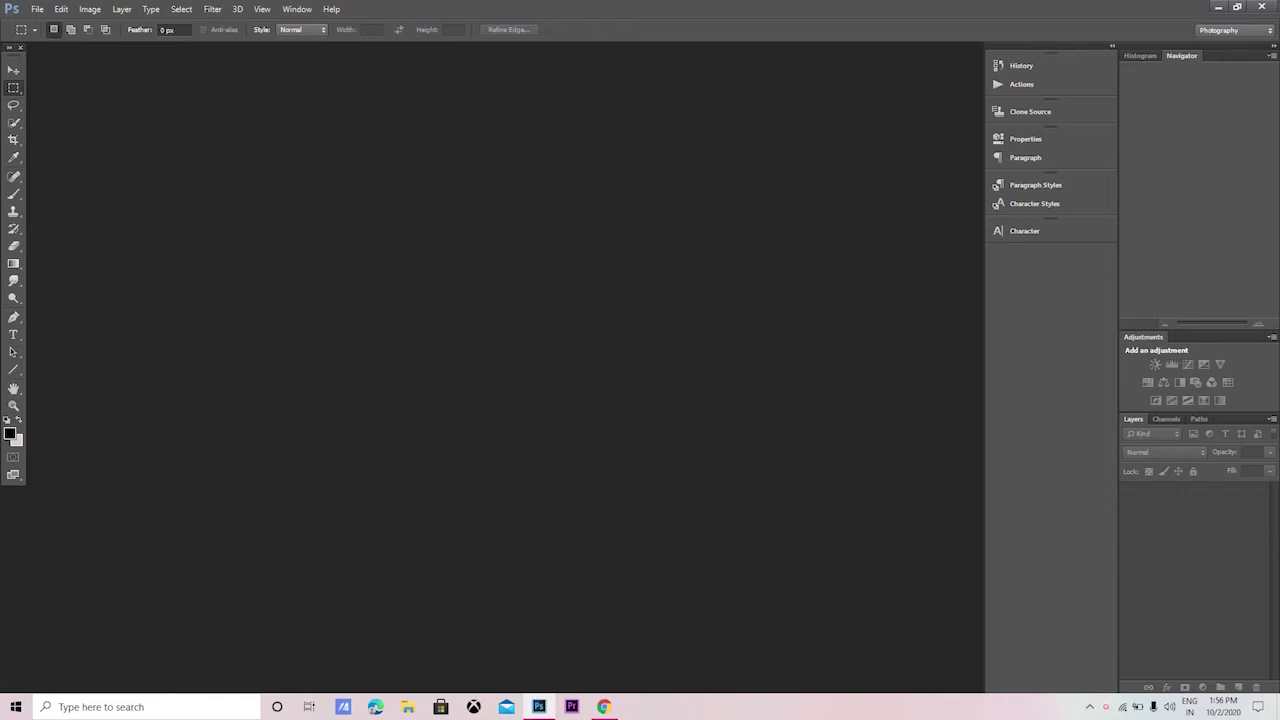
Open the faded family photo 94aa.jpg in Camera Raw.
{"action": "left_click", "coordinate": [37, 9]}
{"action": "left_click", "coordinate": [40, 22]}
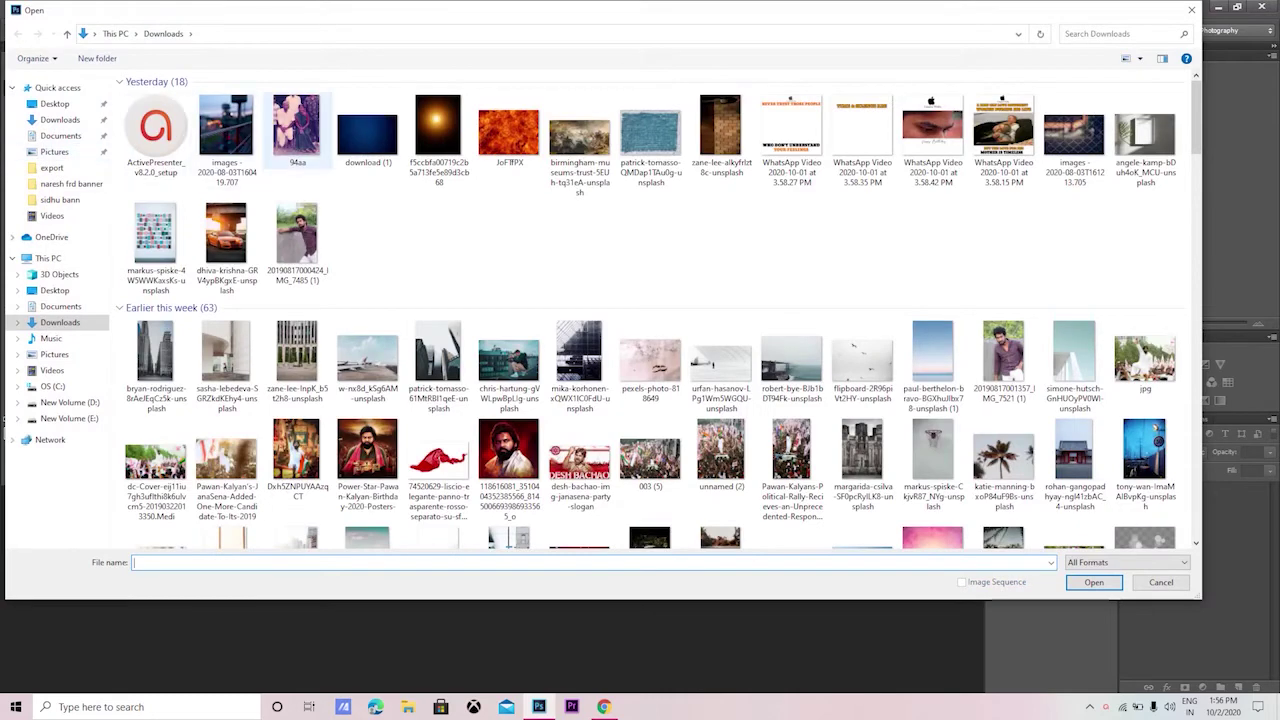
{"action": "double_click", "coordinate": [298, 128]}
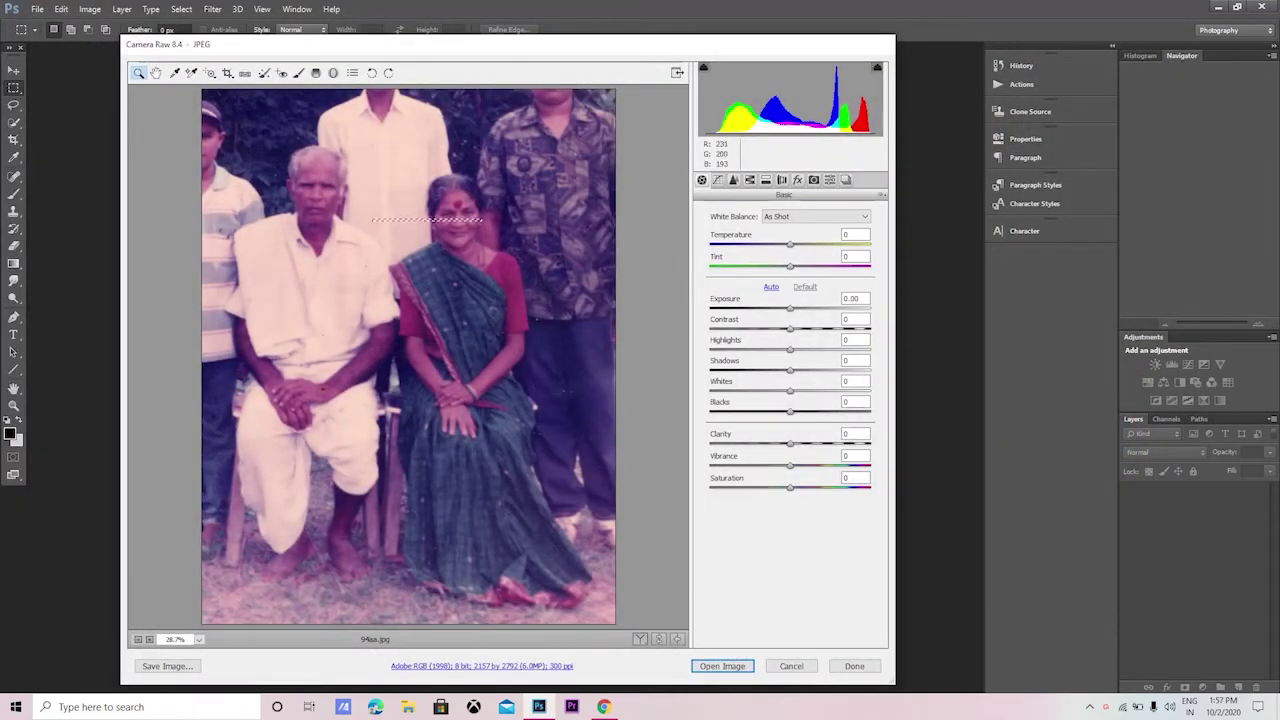
Zoom the Camera Raw preview to 400%, pan around, then frame both seated people.
{"action": "left_click_drag", "start_coordinate": [374, 218], "coordinate": [410, 162]}
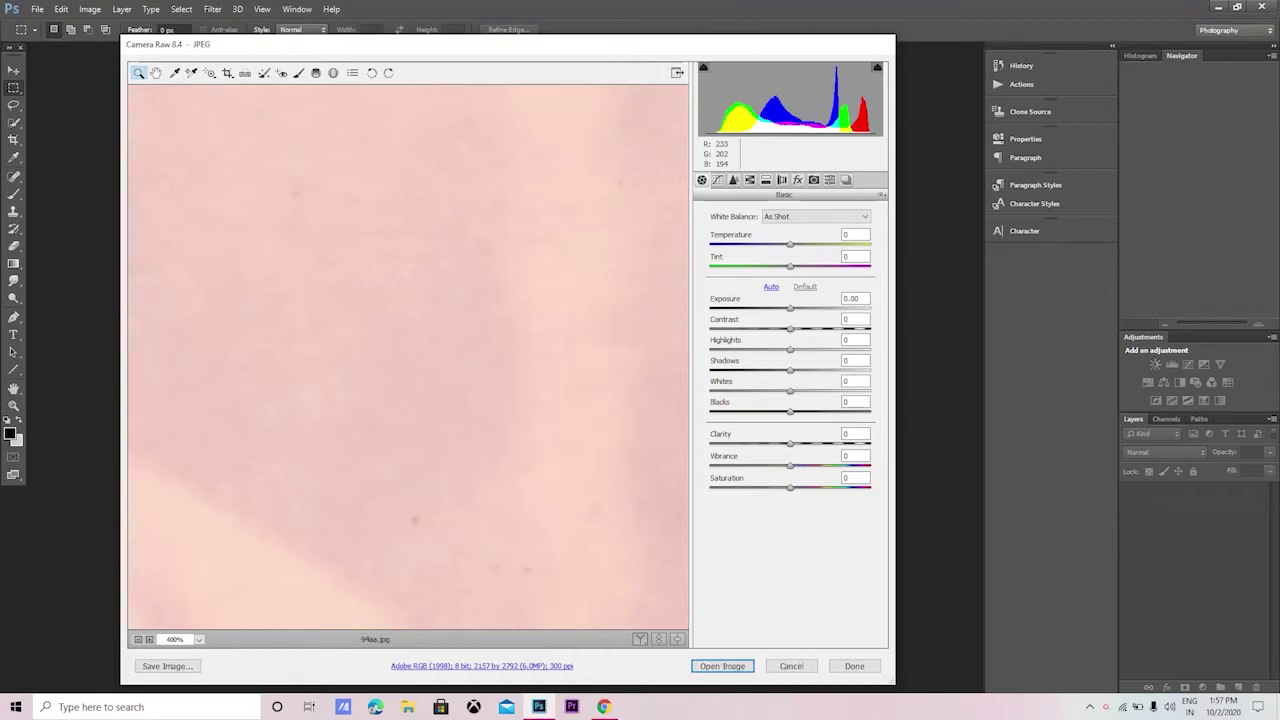
{"action": "mouse_move", "coordinate": [414, 520]}
{"action": "left_mouse_down"}
{"action": "mouse_move", "coordinate": [337, 157]}
{"action": "mouse_move", "coordinate": [604, 180]}
{"action": "left_mouse_up"}
{"action": "left_click_drag", "start_coordinate": [460, 300], "coordinate": [358, 420]}
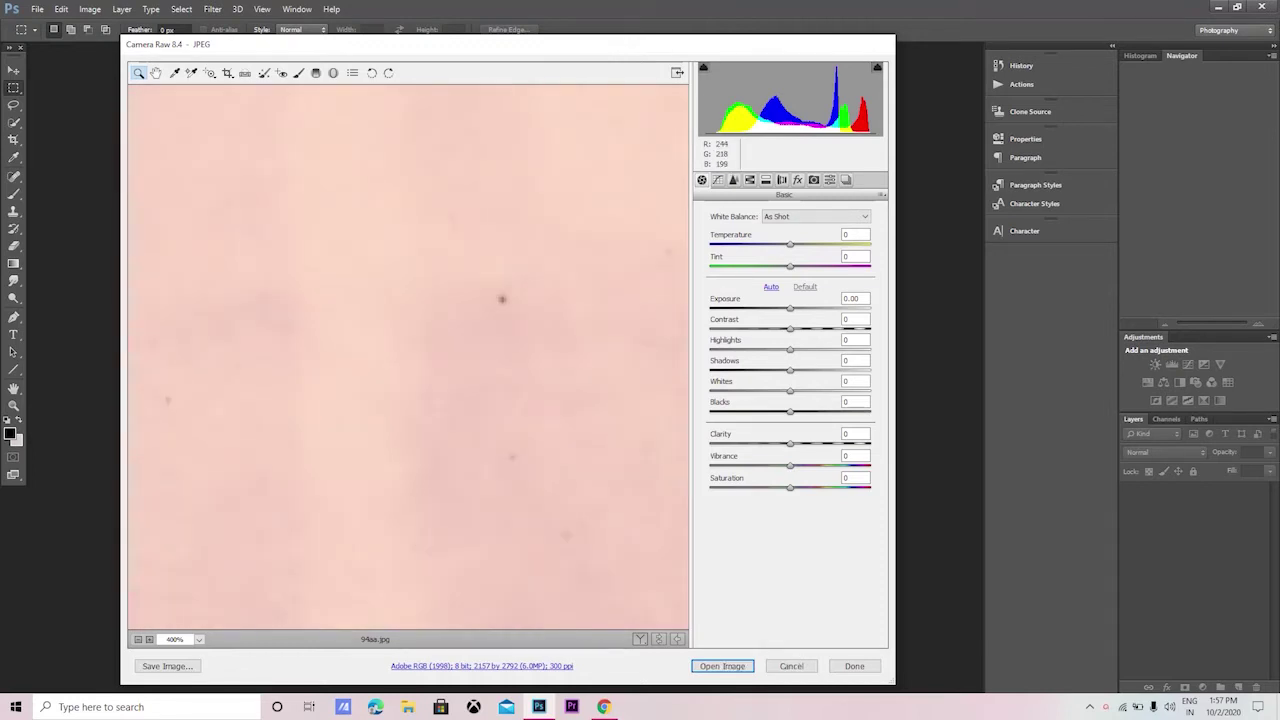
{"action": "key", "text": "ctrl+0"}
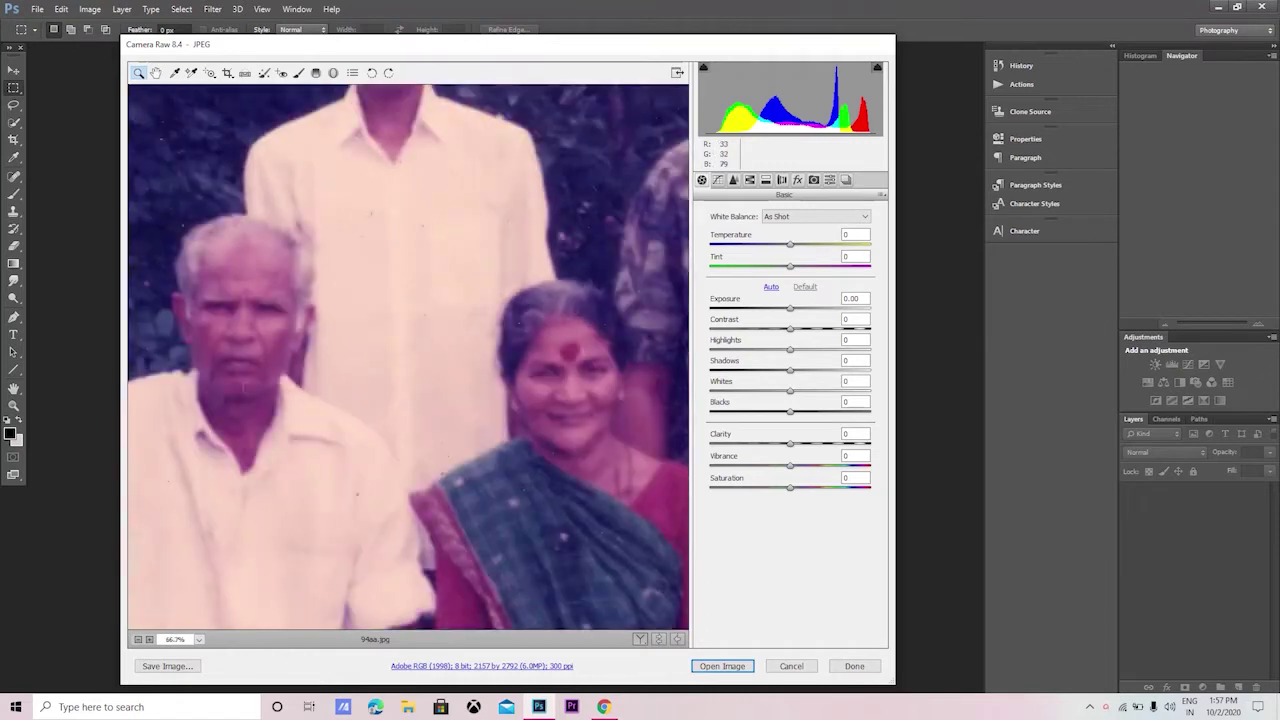
{"action": "left_click_drag", "start_coordinate": [172, 172], "coordinate": [620, 478]}
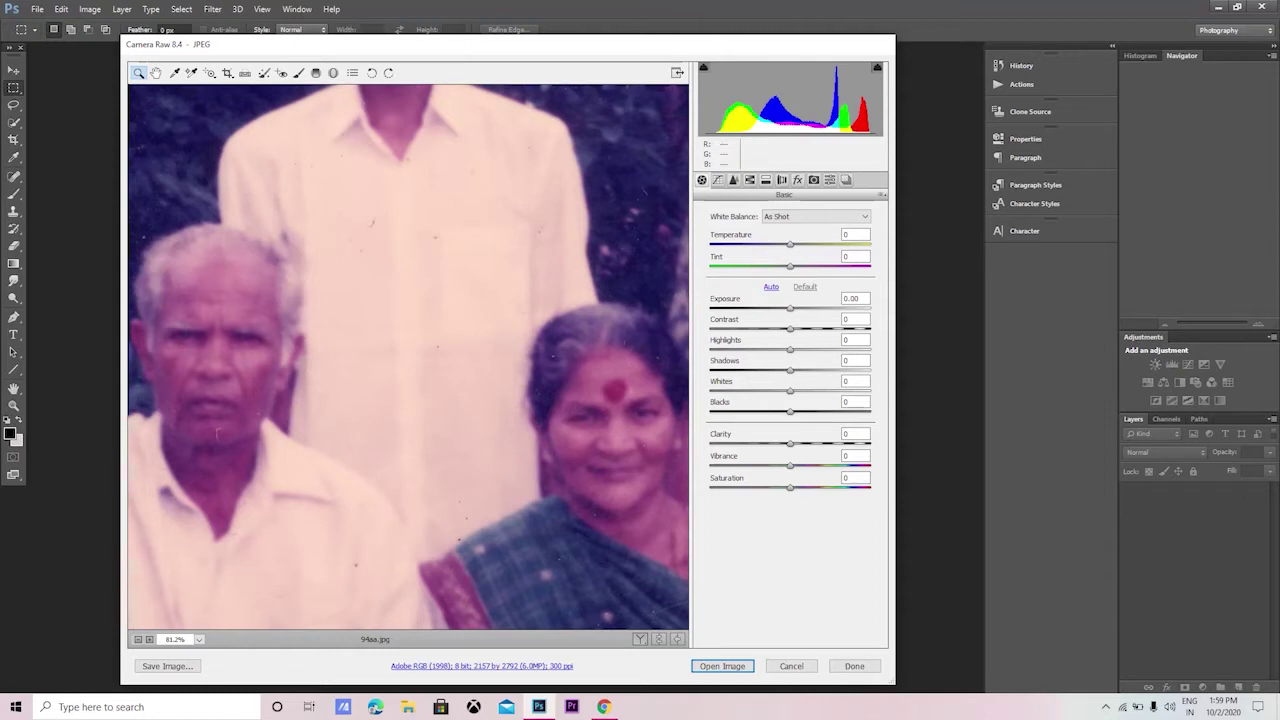
Set Camera Raw exposure to +0.65 and open the photo as a regular document.
{"action": "left_click_drag", "start_coordinate": [790, 308], "coordinate": [805, 308]}
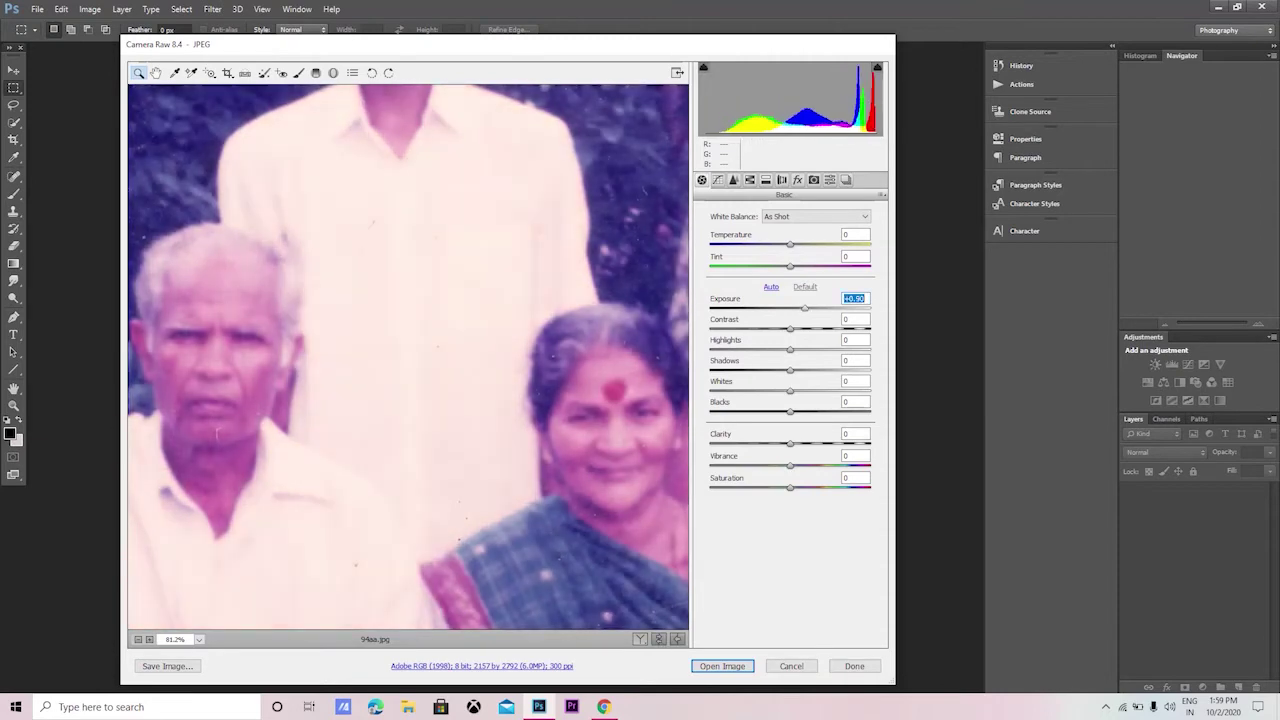
{"action": "key", "text": "Down"}
{"action": "key", "text": "Down"}
{"action": "key", "text": "Down"}
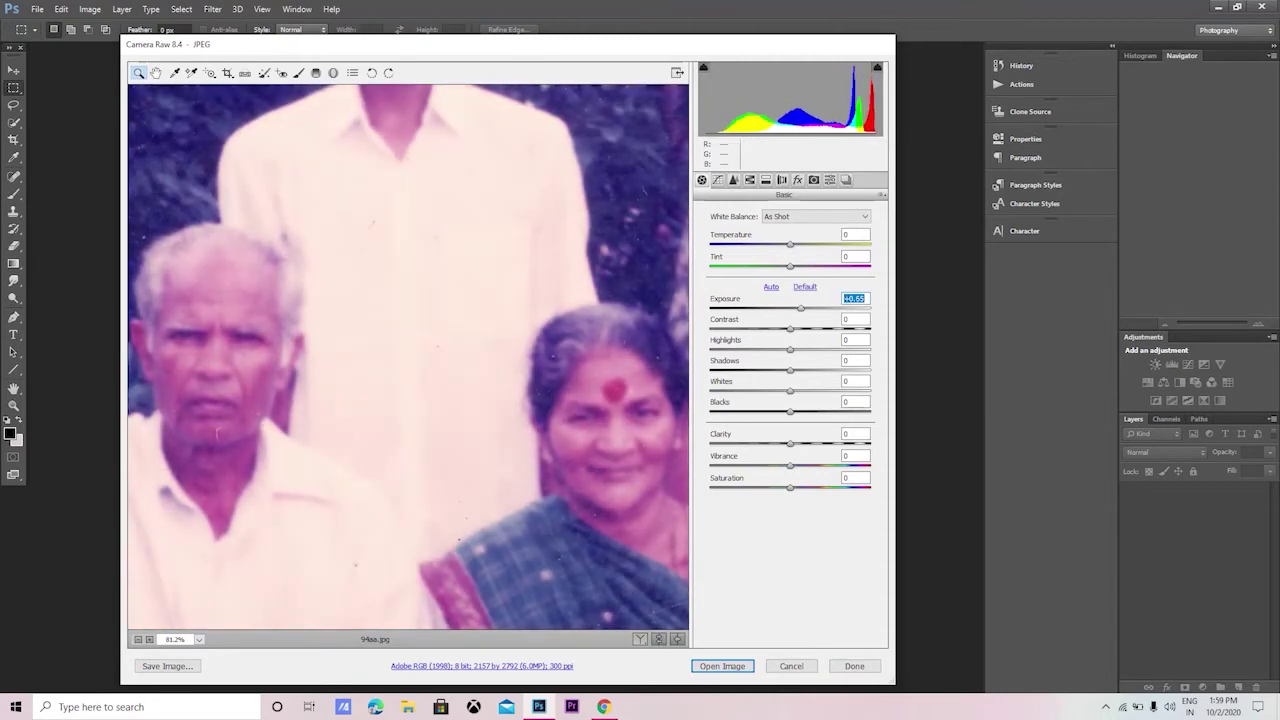
{"action": "left_click", "coordinate": [722, 666]}
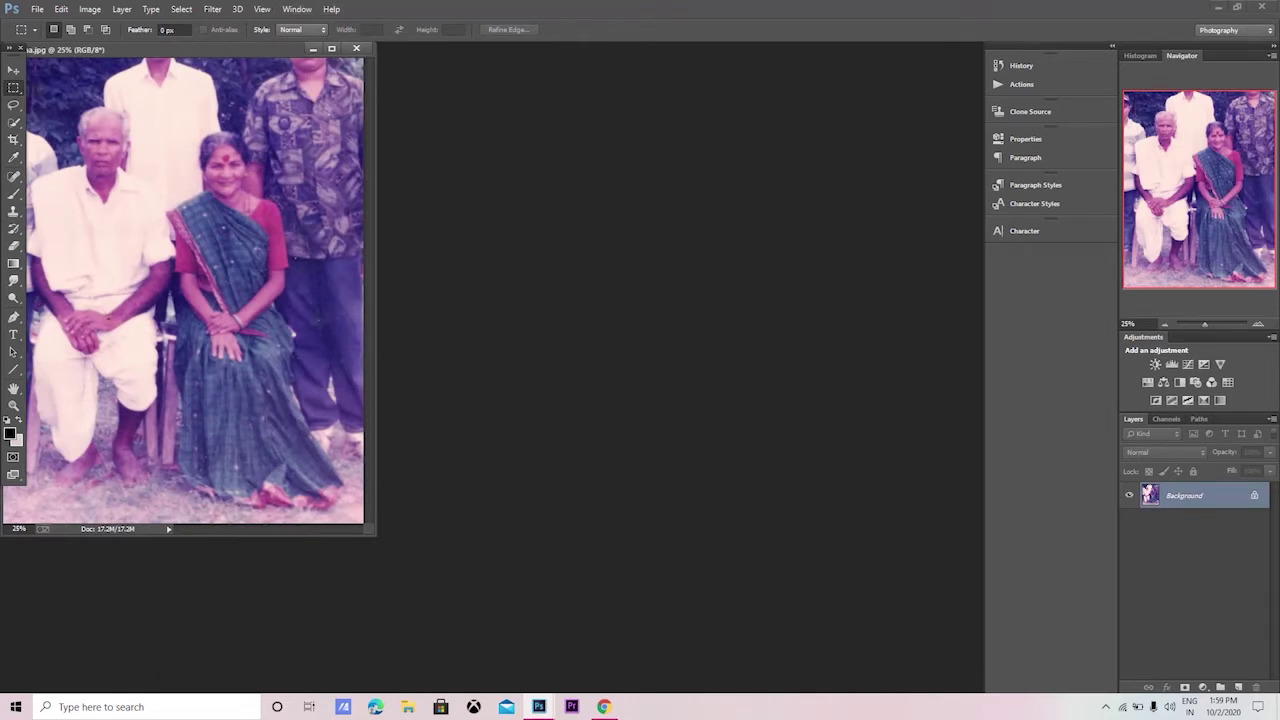
Dock the photo window, select the Pen tool and zoom the canvas to 66.67%.
{"action": "left_click_drag", "start_coordinate": [150, 49], "coordinate": [470, 49]}
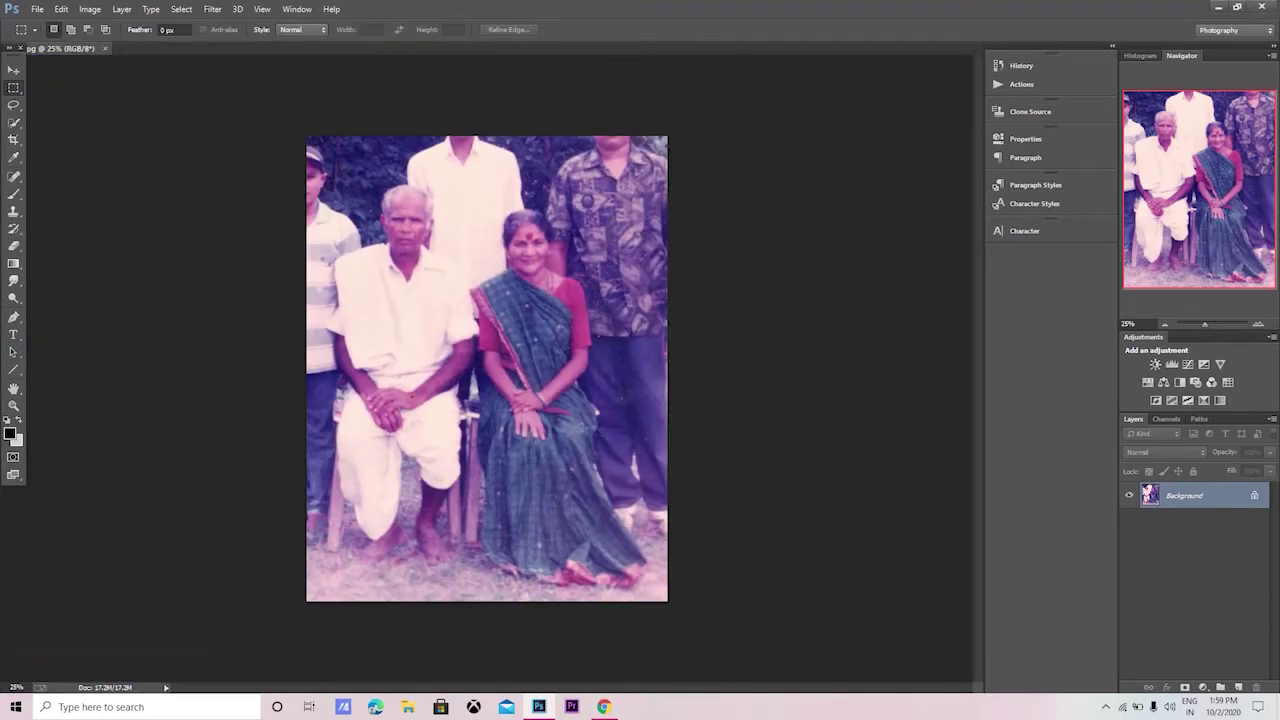
{"action": "left_click", "coordinate": [13, 316]}
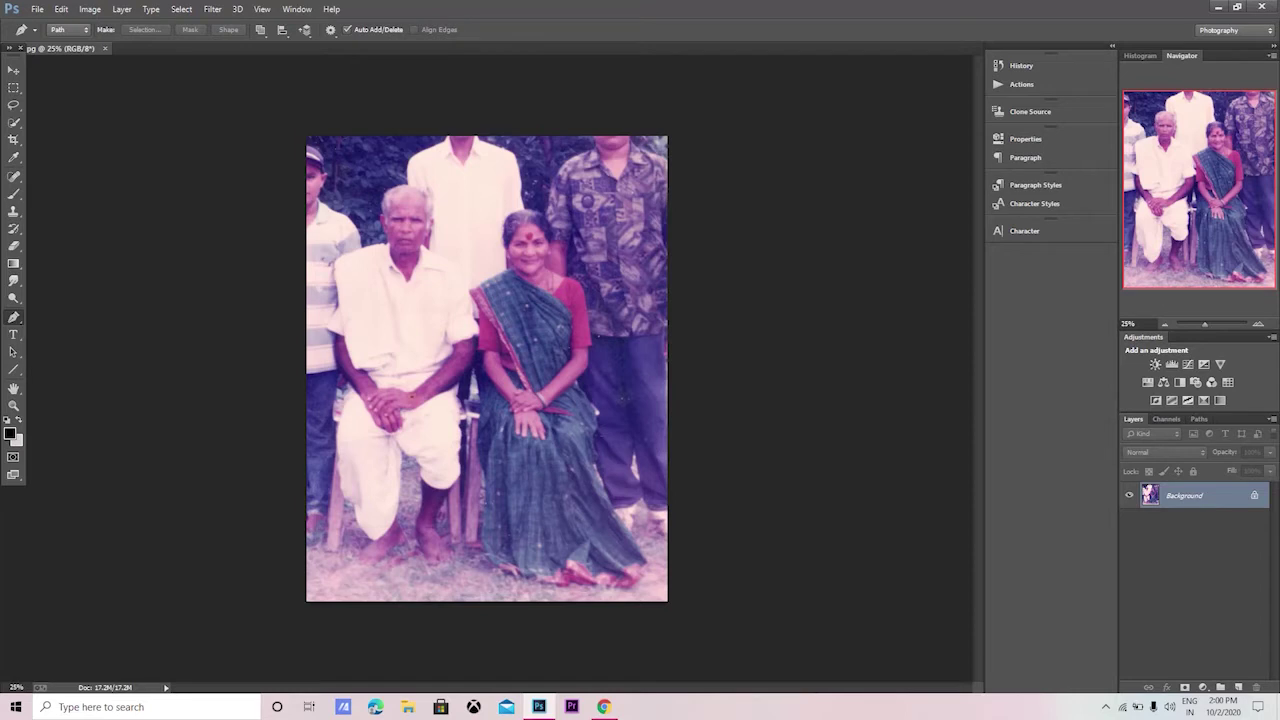
{"action": "key", "text": "XF86MonBrightnessUp"}
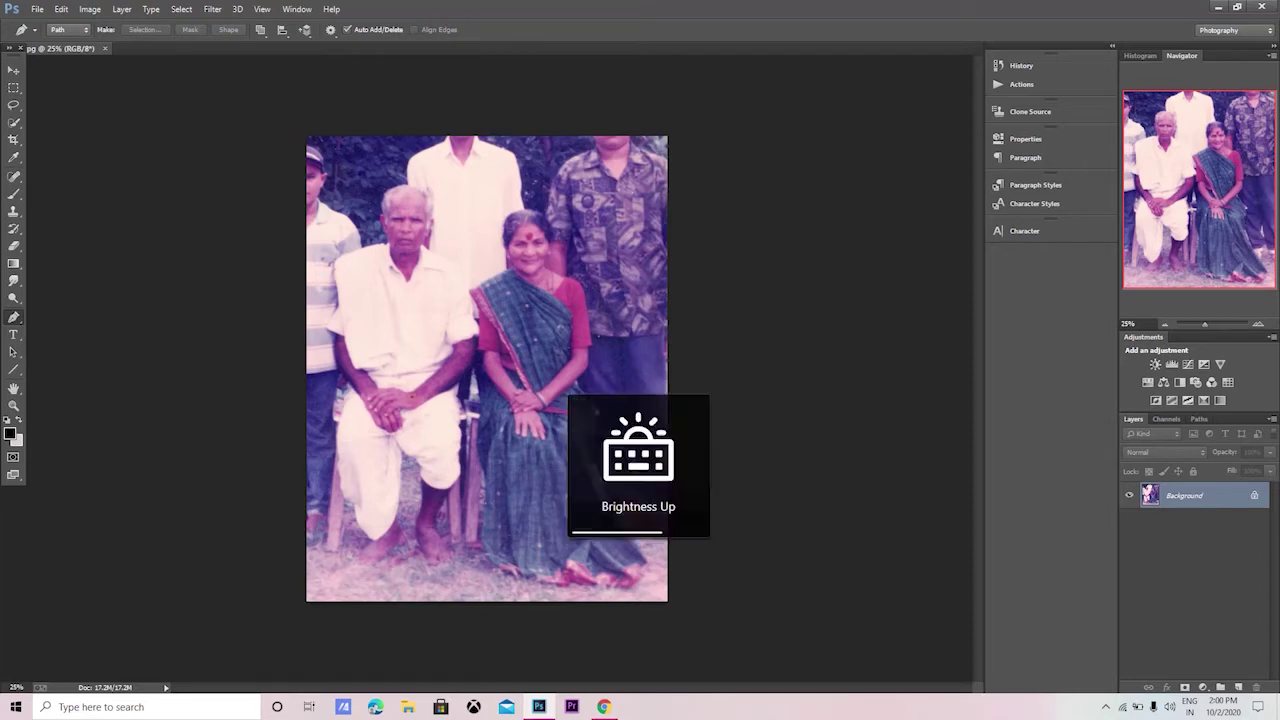
{"action": "key", "text": "XF86KbdLightOnOff"}
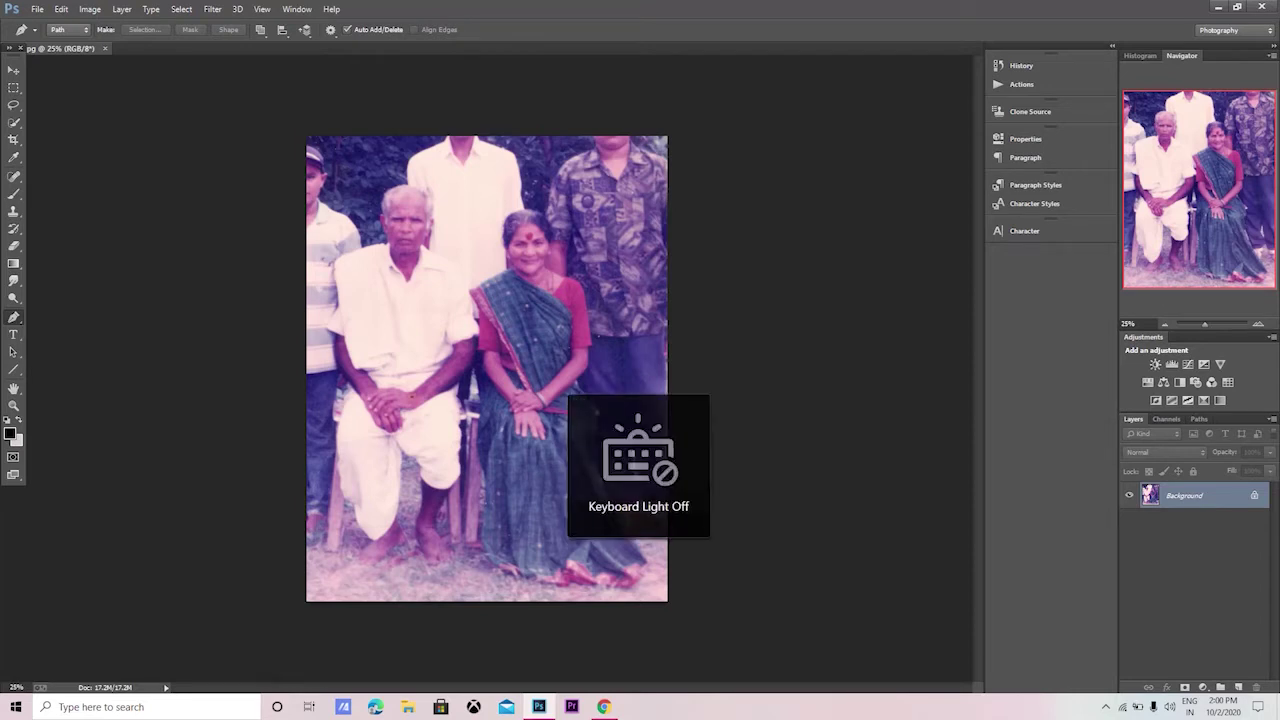
{"action": "key", "text": "ctrl+plus"}
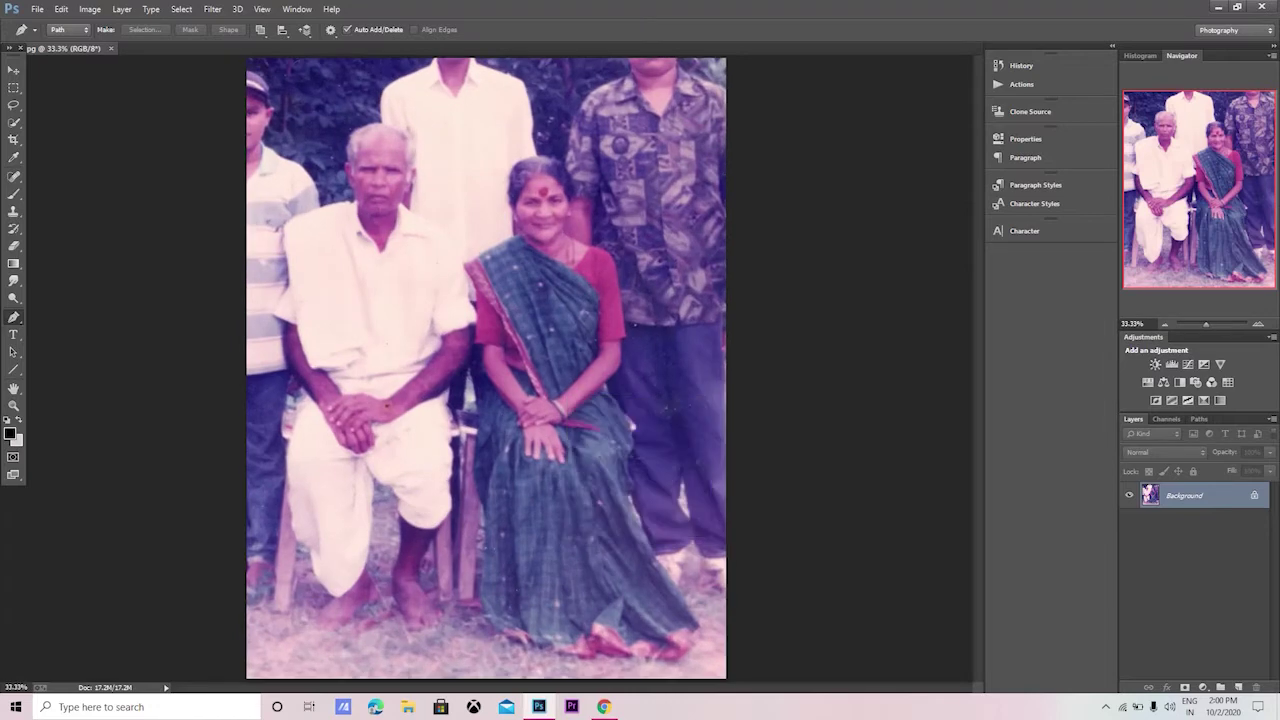
{"action": "key", "text": "ctrl+plus"}
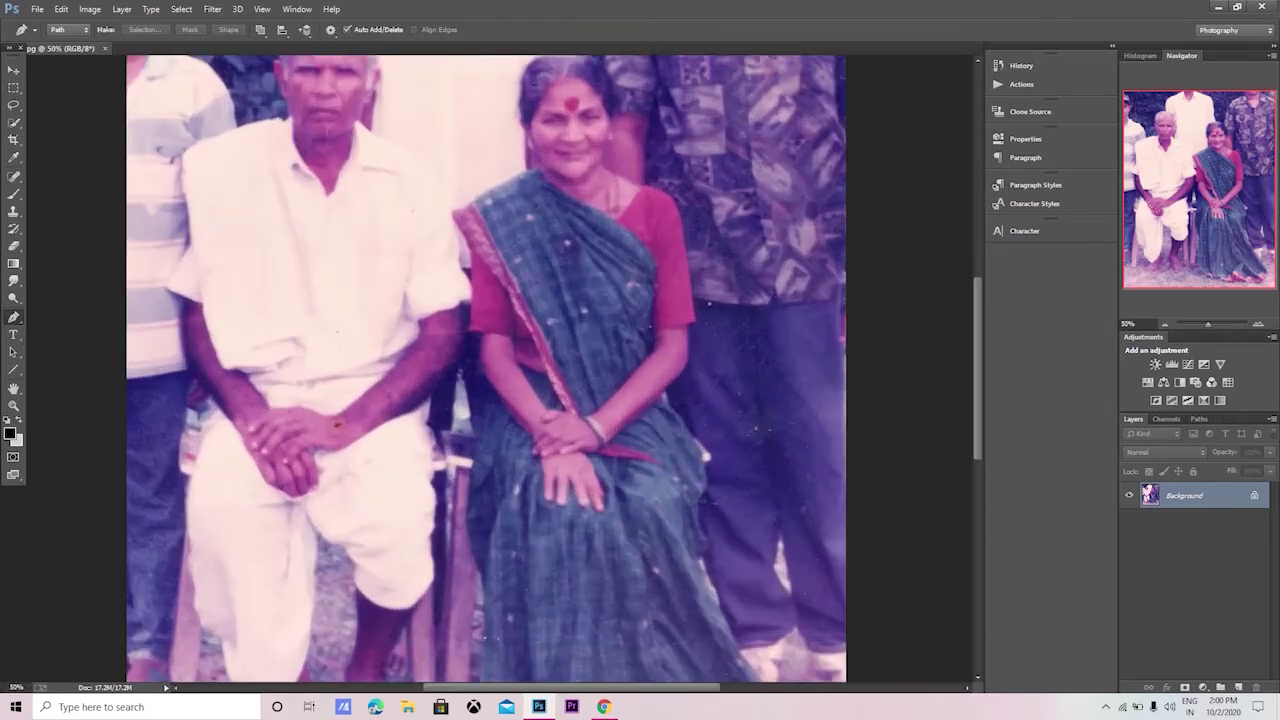
{"action": "scroll", "coordinate": [487, 370], "scroll_direction": "up", "scroll_amount": 5}
{"action": "key", "text": "ctrl+plus"}
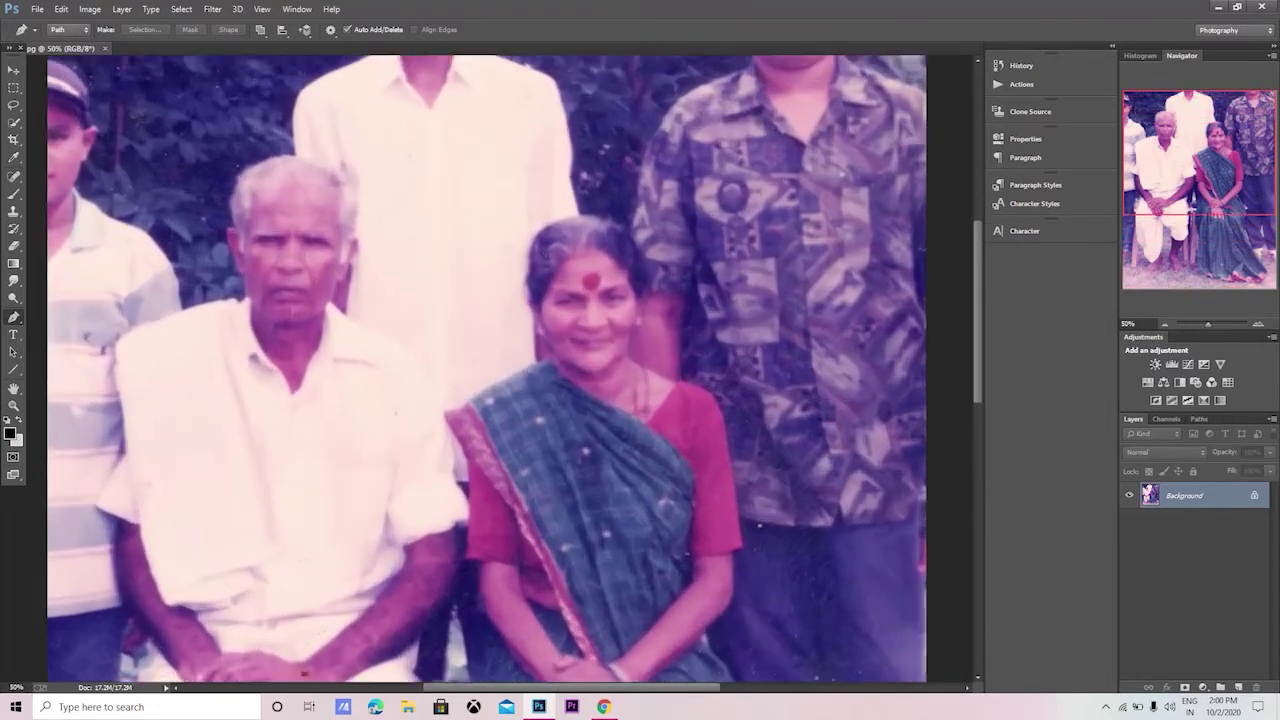
Zoom in closely on the man's face and place the first anchor of his outline.
{"action": "key", "text": "z"}
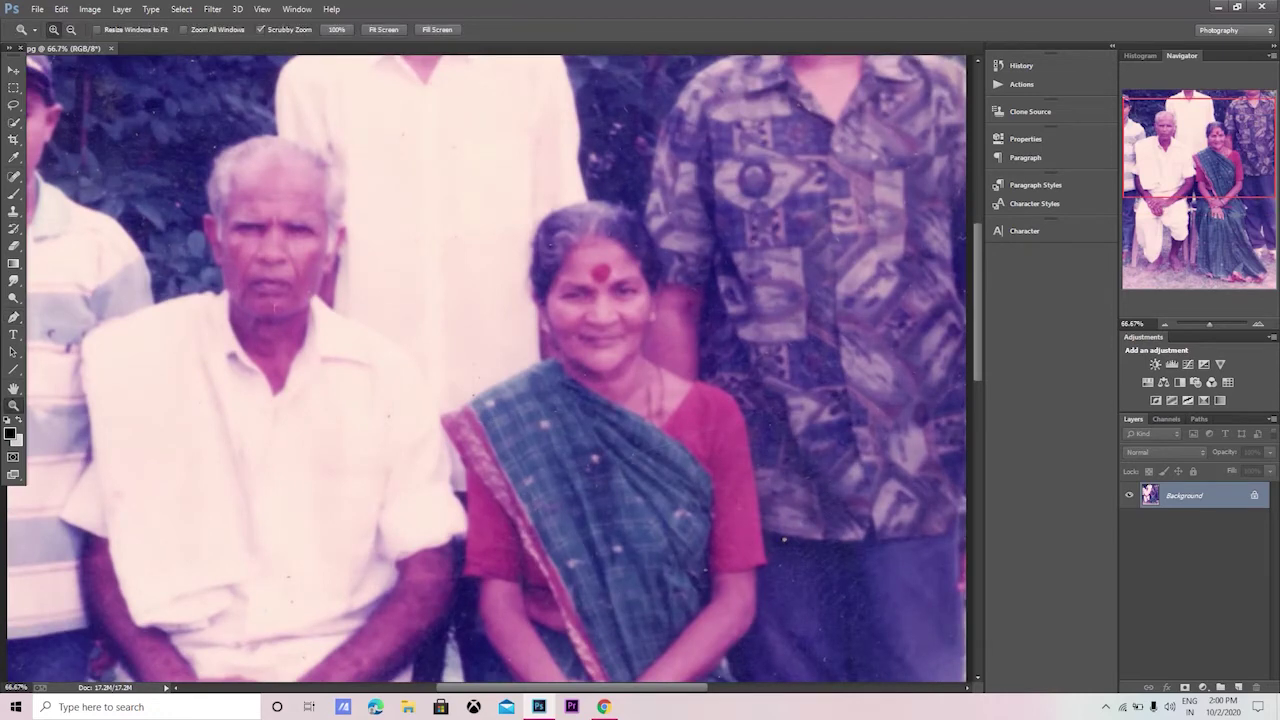
{"action": "left_click_drag", "start_coordinate": [165, 200], "coordinate": [330, 200]}
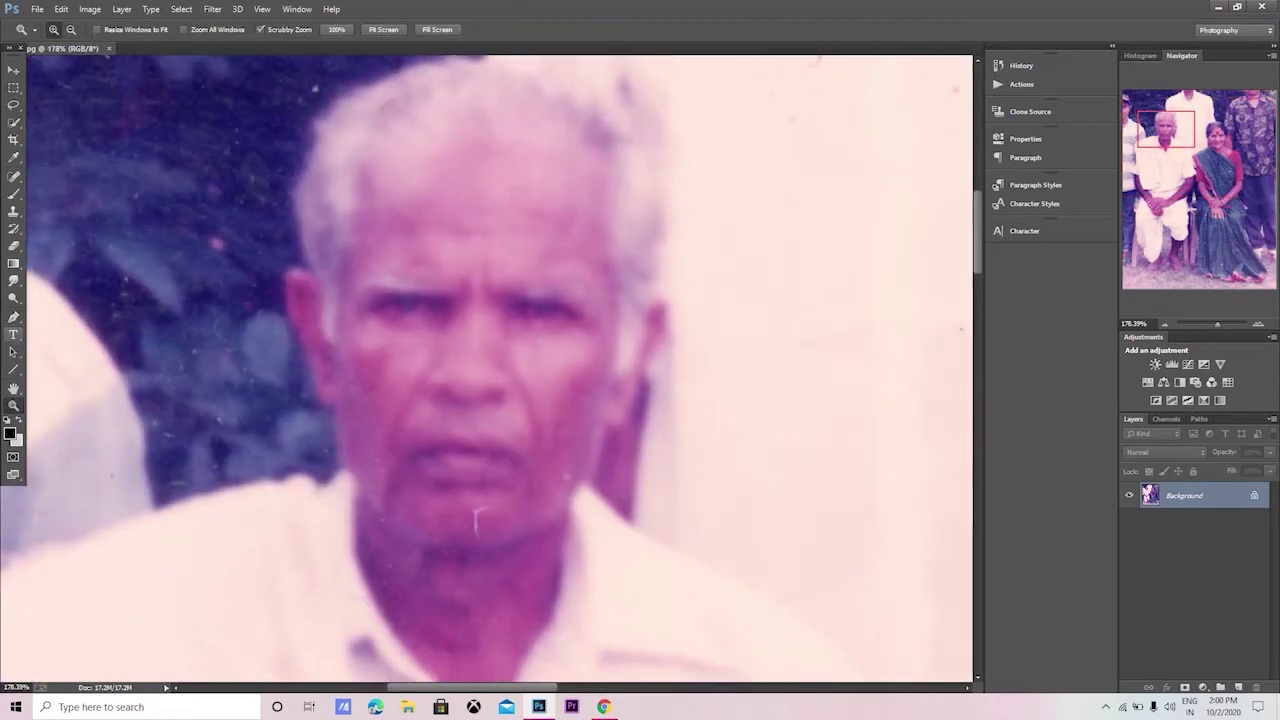
{"action": "key", "text": "p"}
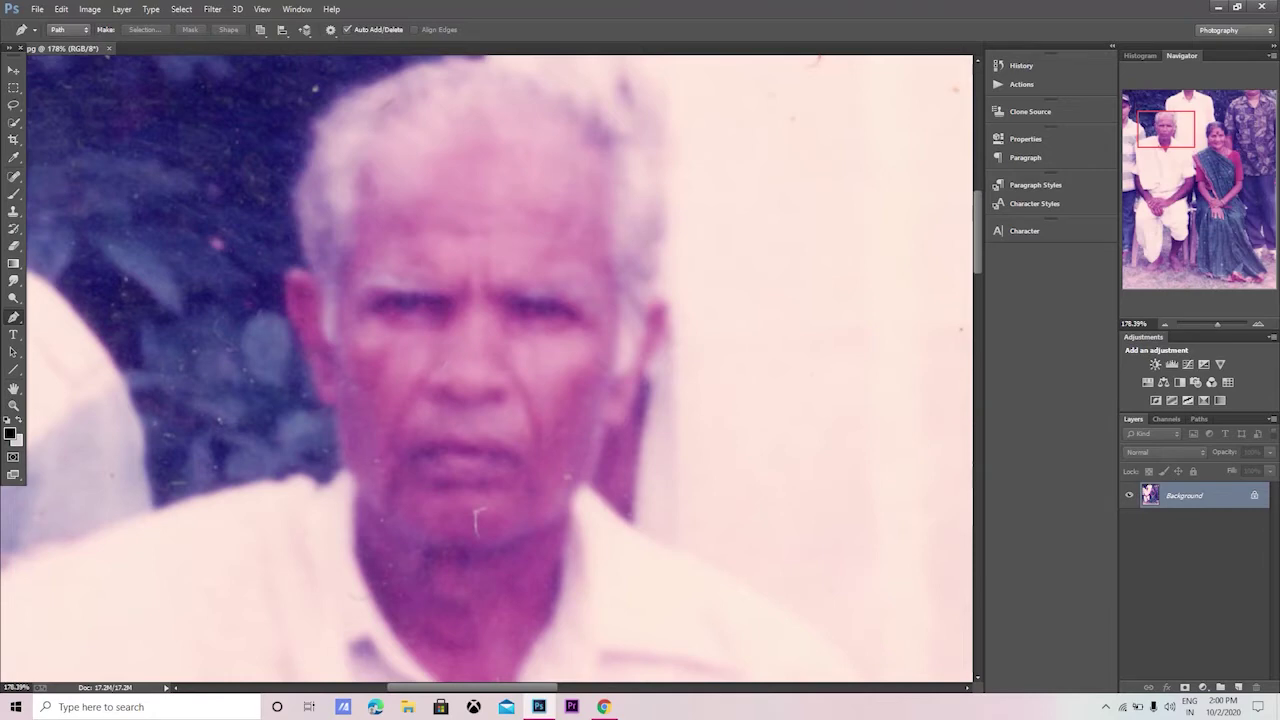
{"action": "key", "text": "z"}
{"action": "left_click_drag", "start_coordinate": [380, 60], "coordinate": [395, 60]}
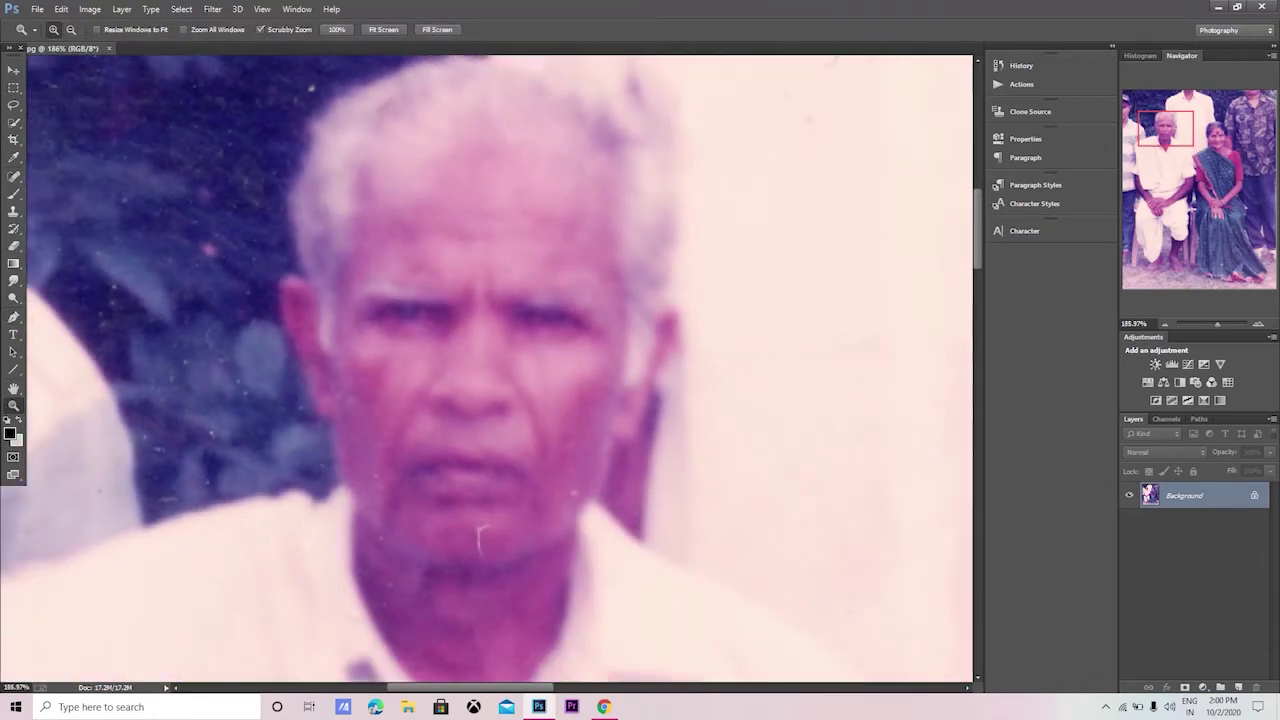
{"action": "key", "text": "p"}
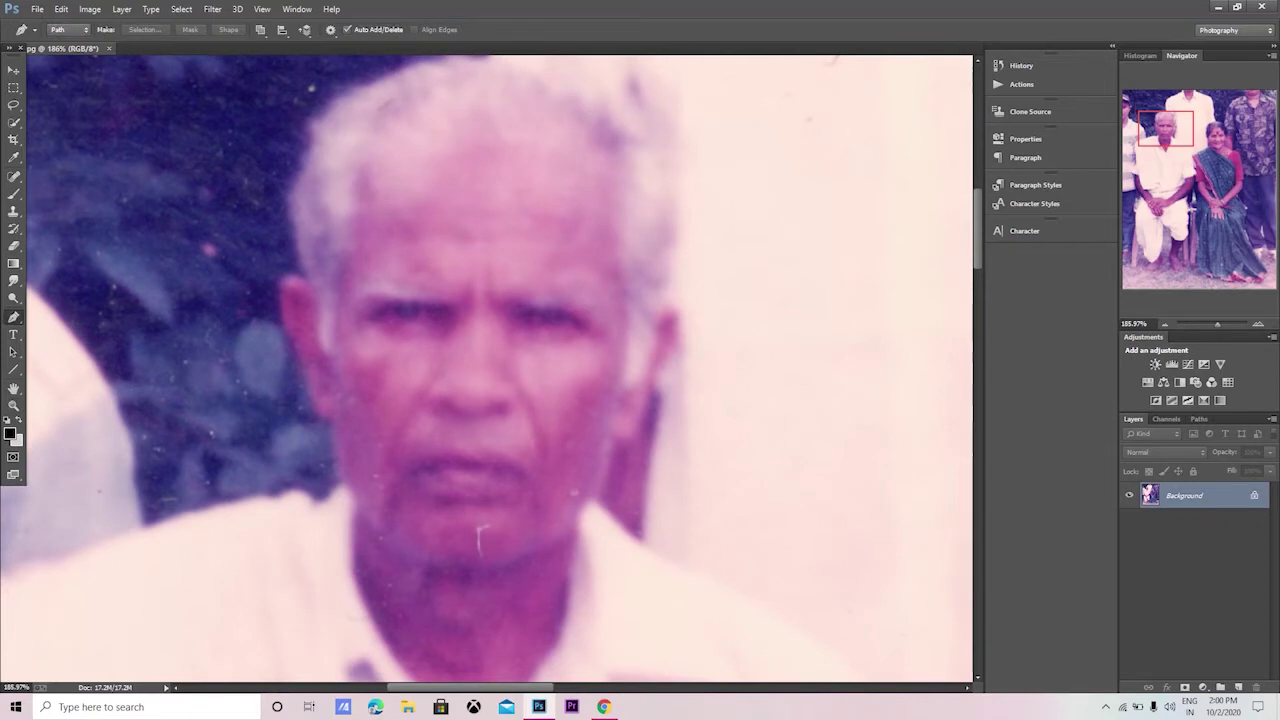
{"action": "left_click", "coordinate": [478, 540]}
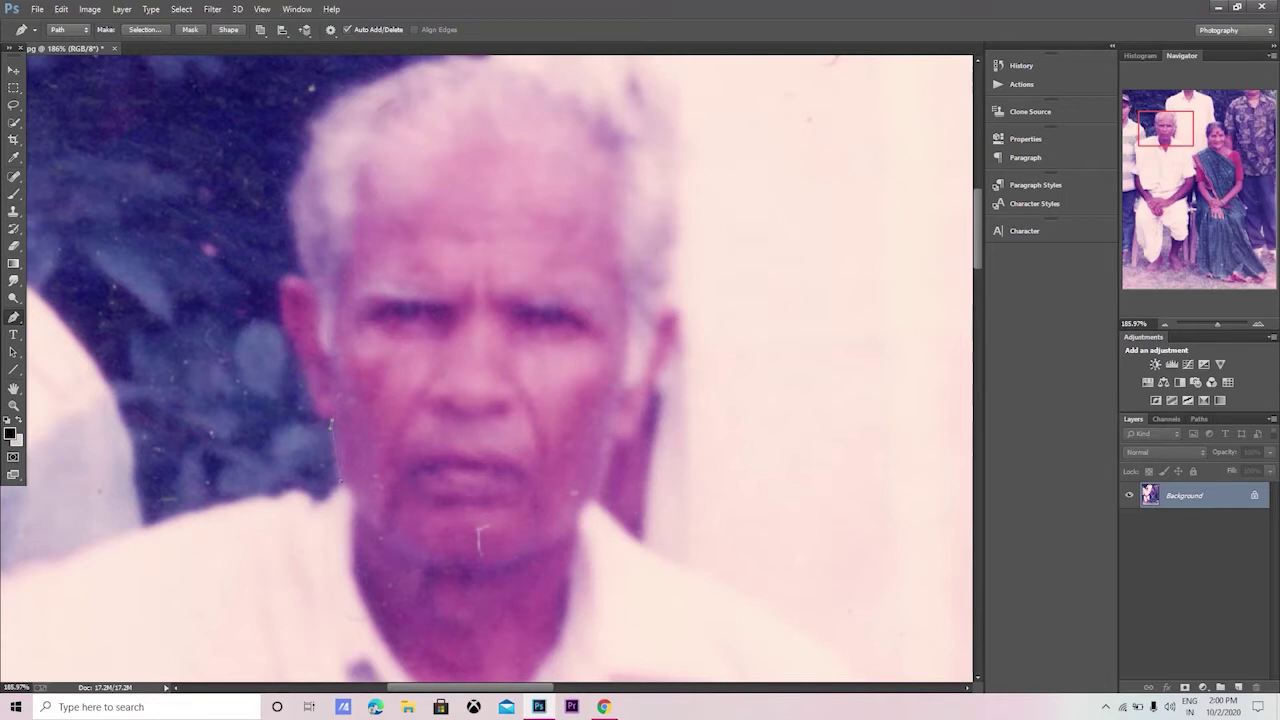
Trace anchors up the man's face edge to his ear, undoing a misplaced head anchor.
{"action": "left_click", "coordinate": [319, 424]}
{"action": "left_click", "coordinate": [304, 380]}
{"action": "left_click", "coordinate": [285, 330]}
{"action": "left_click_drag", "start_coordinate": [281, 282], "coordinate": [287, 271]}
{"action": "scroll", "coordinate": [486, 369], "scroll_direction": "up", "scroll_amount": 3}
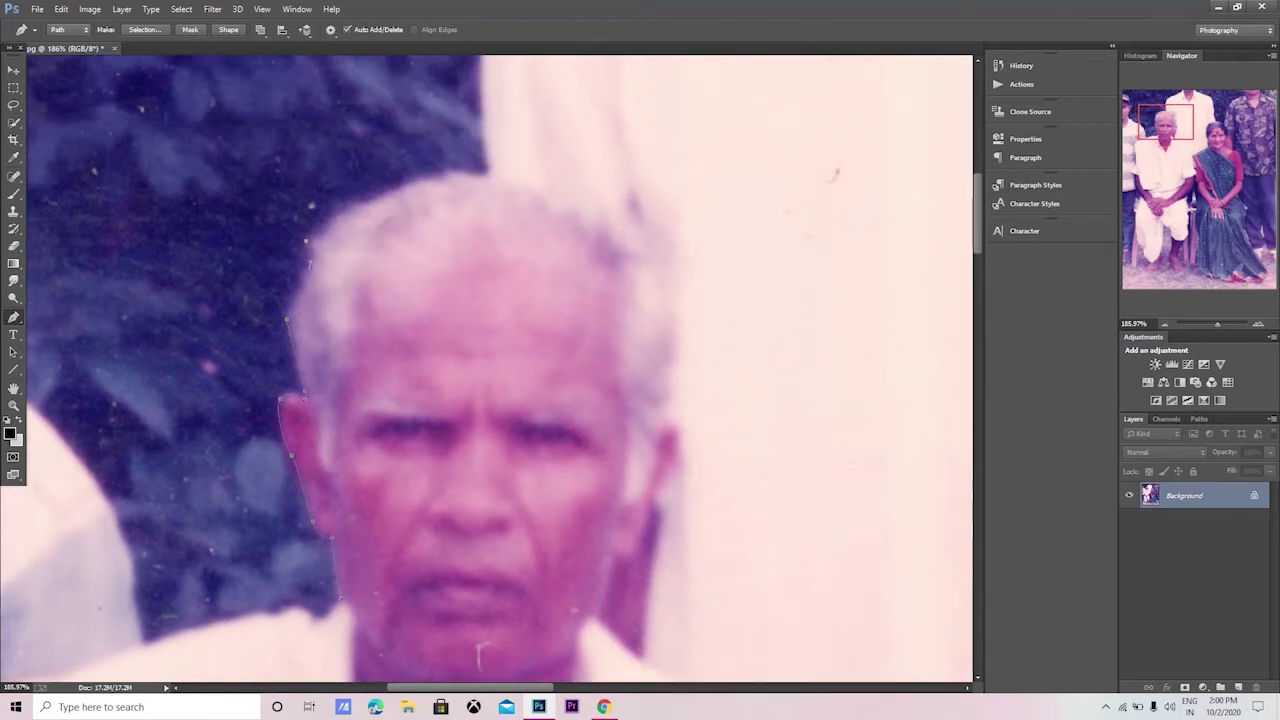
{"action": "left_click_drag", "start_coordinate": [409, 183], "coordinate": [373, 183]}
{"action": "key", "text": "ctrl+z"}
Add anchors up the side of his hair and over the top of his head.
{"action": "left_click", "coordinate": [305, 268]}
{"action": "left_click", "coordinate": [304, 243]}
{"action": "left_click_drag", "start_coordinate": [394, 189], "coordinate": [477, 180]}
{"action": "left_click_drag", "start_coordinate": [559, 196], "coordinate": [585, 221]}
{"action": "key", "text": "ctrl+z"}
{"action": "left_click", "coordinate": [455, 174], "text": "alt"}
Curve the path around the right side of his hair down to the ear.
{"action": "left_click_drag", "start_coordinate": [587, 205], "coordinate": [670, 252]}
{"action": "left_click", "coordinate": [587, 205], "text": "alt"}
{"action": "left_click_drag", "start_coordinate": [657, 253], "coordinate": [673, 289]}
{"action": "mouse_move", "coordinate": [665, 407]}
{"action": "left_mouse_down"}
{"action": "mouse_move", "coordinate": [624, 465]}
{"action": "mouse_move", "coordinate": [635, 486]}
{"action": "left_mouse_up"}
{"action": "left_click", "coordinate": [665, 407], "text": "alt"}
{"action": "left_click", "coordinate": [666, 422]}
Continue the path down the side of his face and neck onto his shoulder.
{"action": "scroll", "coordinate": [680, 325], "scroll_direction": "down", "scroll_amount": 3}
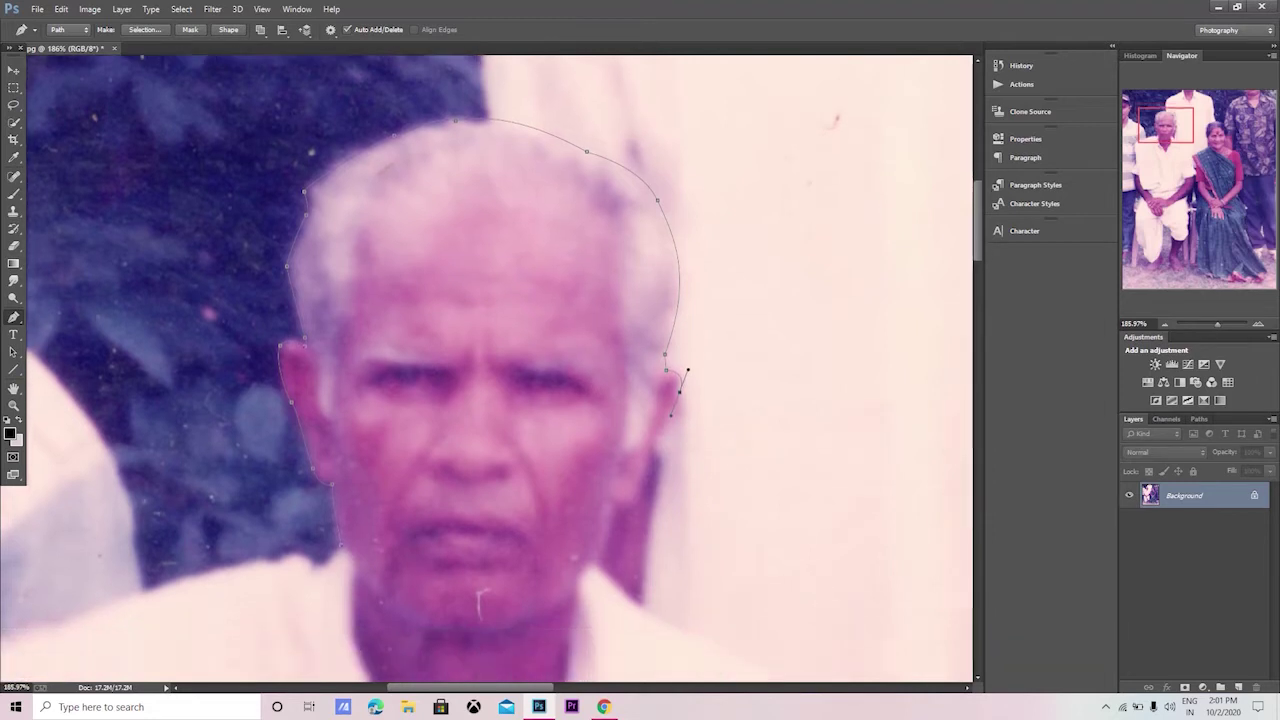
{"action": "left_click_drag", "start_coordinate": [663, 374], "coordinate": [660, 394]}
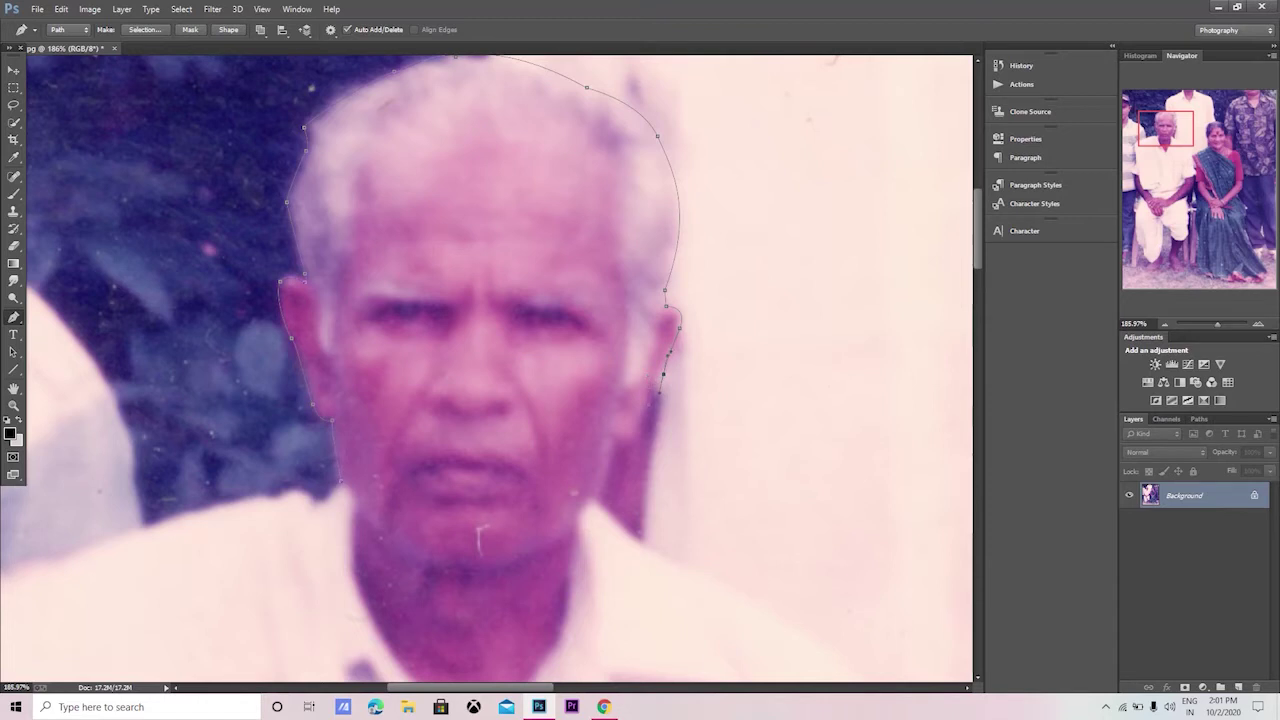
{"action": "key", "text": "ctrl+z"}
{"action": "scroll", "coordinate": [487, 369], "scroll_direction": "down", "scroll_amount": 2}
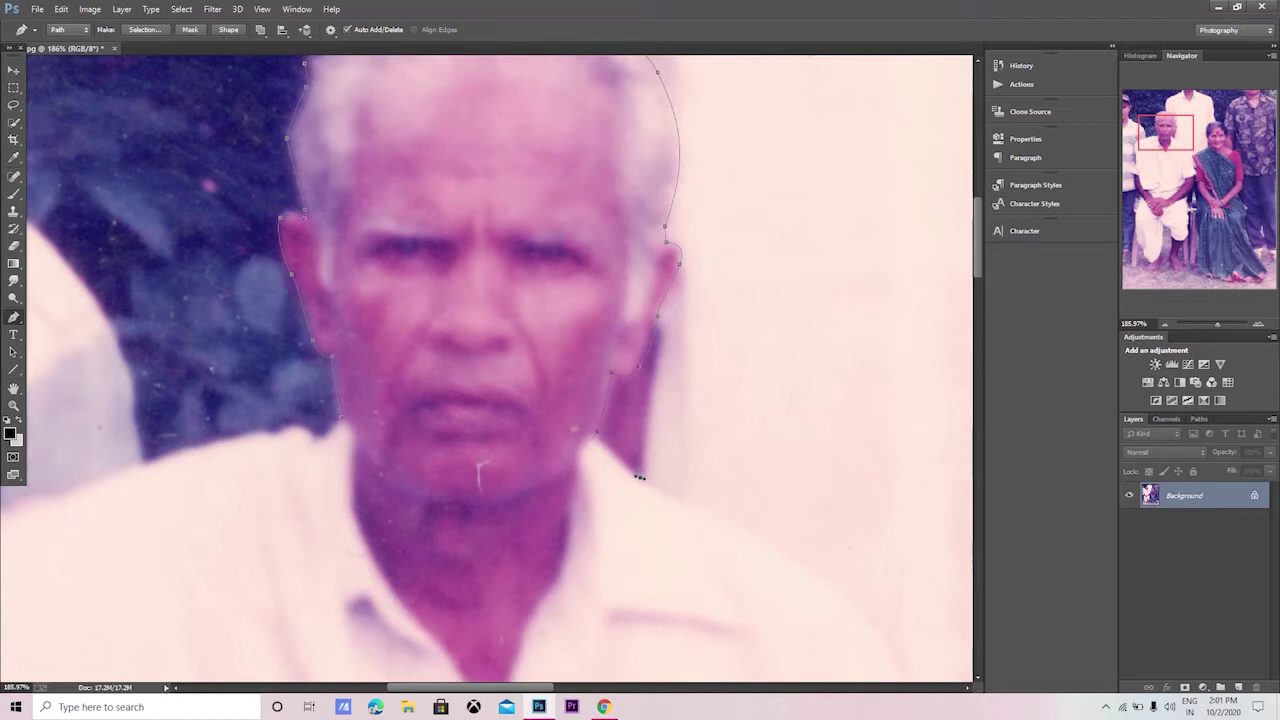
{"action": "left_click_drag", "start_coordinate": [676, 495], "coordinate": [690, 500]}
{"action": "mouse_move", "coordinate": [836, 580]}
{"action": "left_mouse_down"}
{"action": "mouse_move", "coordinate": [857, 602]}
{"action": "mouse_move", "coordinate": [663, 606]}
{"action": "mouse_move", "coordinate": [655, 358]}
{"action": "left_mouse_up"}
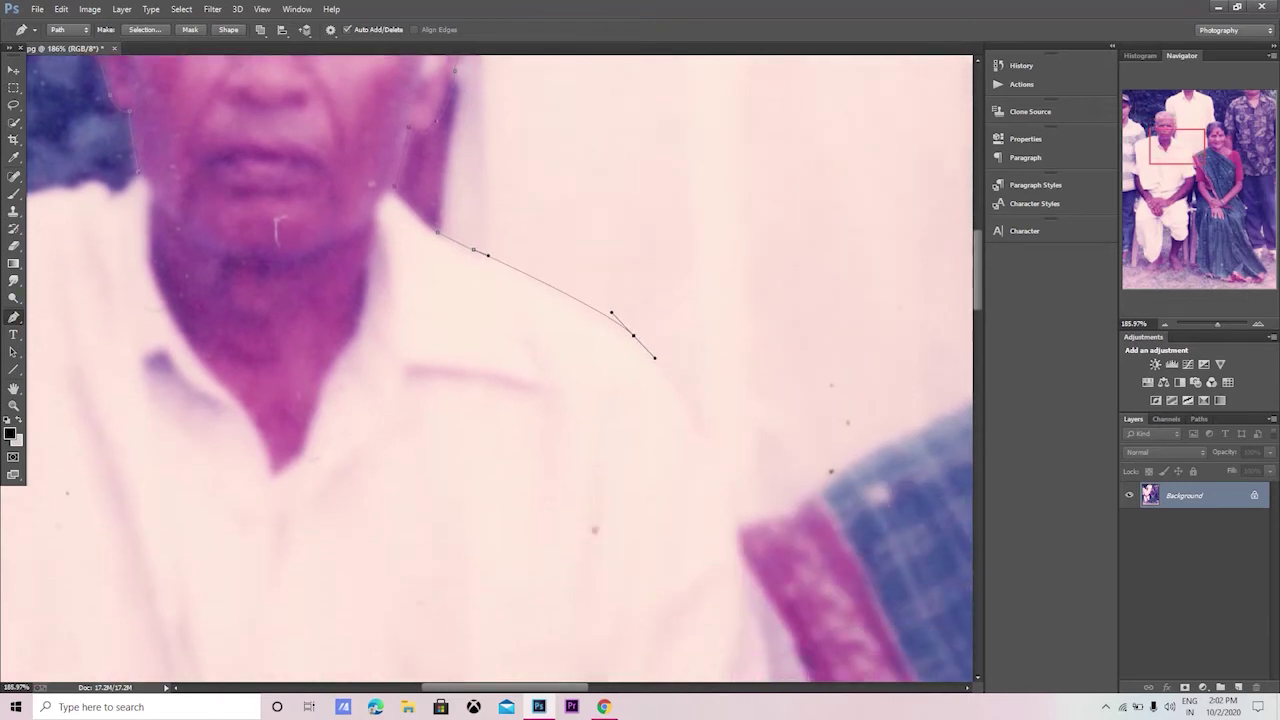
Extend the path along the man's shoulder onto the top edge of the woman's sari.
{"action": "left_click_drag", "start_coordinate": [743, 520], "coordinate": [748, 630]}
{"action": "left_click", "coordinate": [743, 520], "text": "alt"}
{"action": "left_click", "coordinate": [805, 505]}
{"action": "scroll", "coordinate": [500, 370], "scroll_direction": "right", "scroll_amount": 2}
{"action": "scroll", "coordinate": [500, 370], "scroll_direction": "right", "scroll_amount": 3}
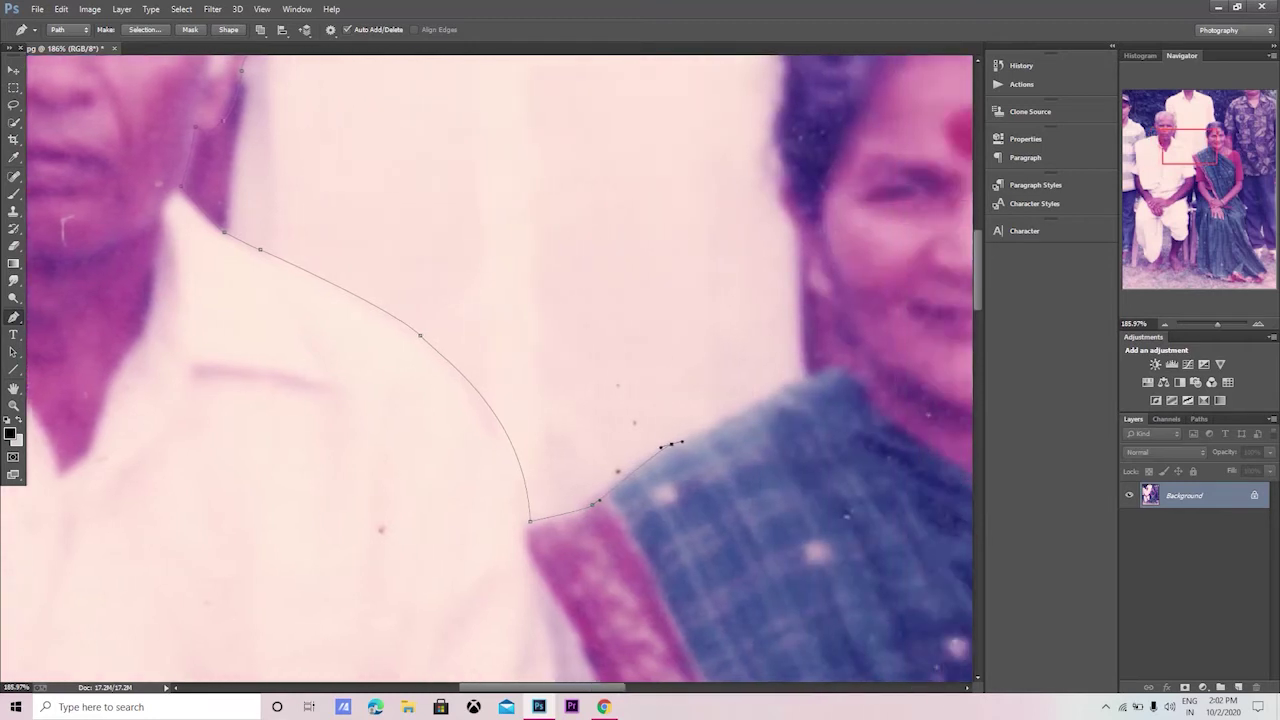
{"action": "scroll", "coordinate": [500, 370], "scroll_direction": "right", "scroll_amount": 1}
{"action": "scroll", "coordinate": [500, 370], "scroll_direction": "right", "scroll_amount": 1}
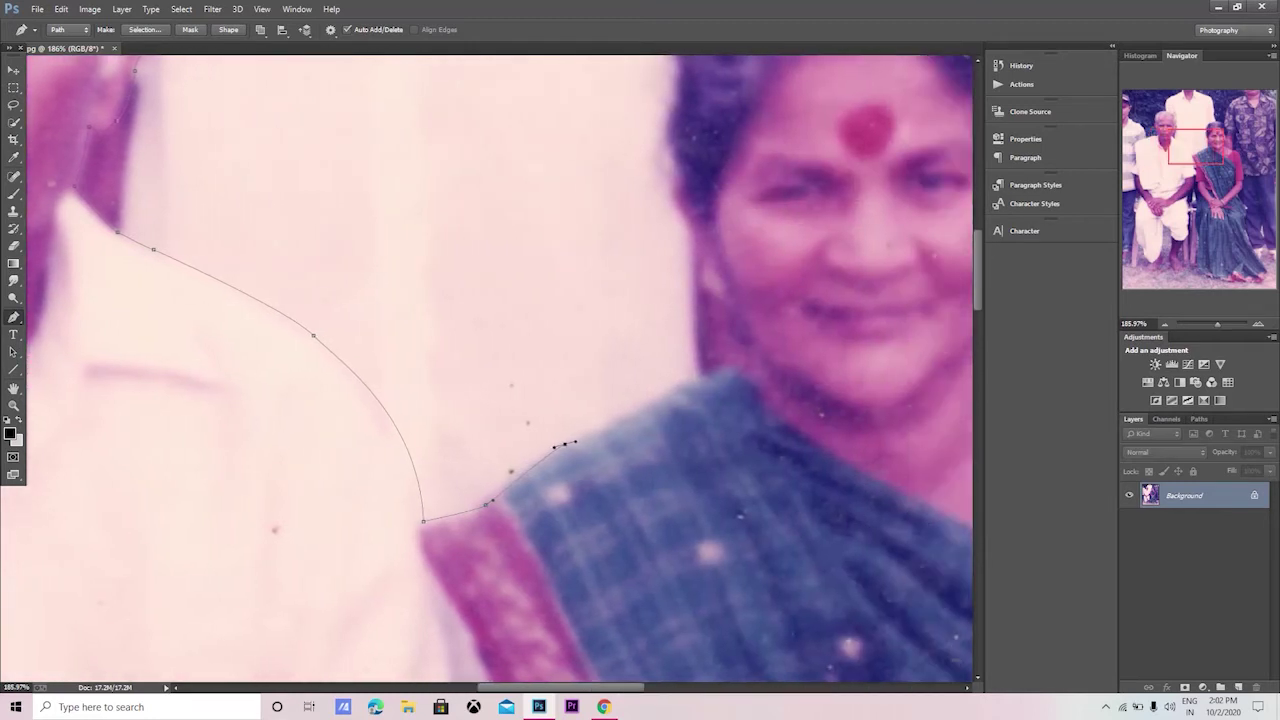
{"action": "left_click_drag", "start_coordinate": [635, 409], "coordinate": [645, 409]}
Add an anchor up the side of the woman's neck, then remove it again.
{"action": "scroll", "coordinate": [500, 370], "scroll_direction": "up", "scroll_amount": 1}
{"action": "scroll", "coordinate": [500, 370], "scroll_direction": "up", "scroll_amount": 1}
{"action": "scroll", "coordinate": [500, 370], "scroll_direction": "up", "scroll_amount": 1}
{"action": "scroll", "coordinate": [500, 370], "scroll_direction": "up", "scroll_amount": 1}
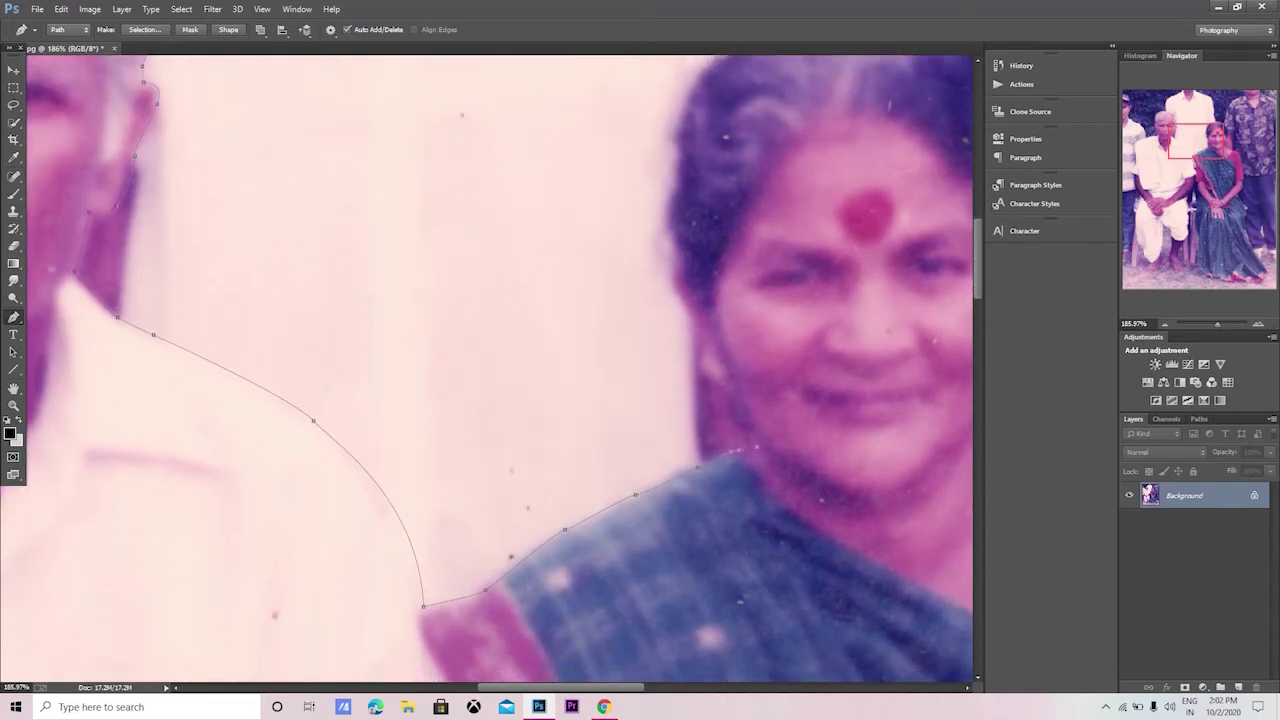
{"action": "scroll", "coordinate": [500, 370], "scroll_direction": "right", "scroll_amount": 2}
{"action": "scroll", "coordinate": [500, 370], "scroll_direction": "right", "scroll_amount": 1}
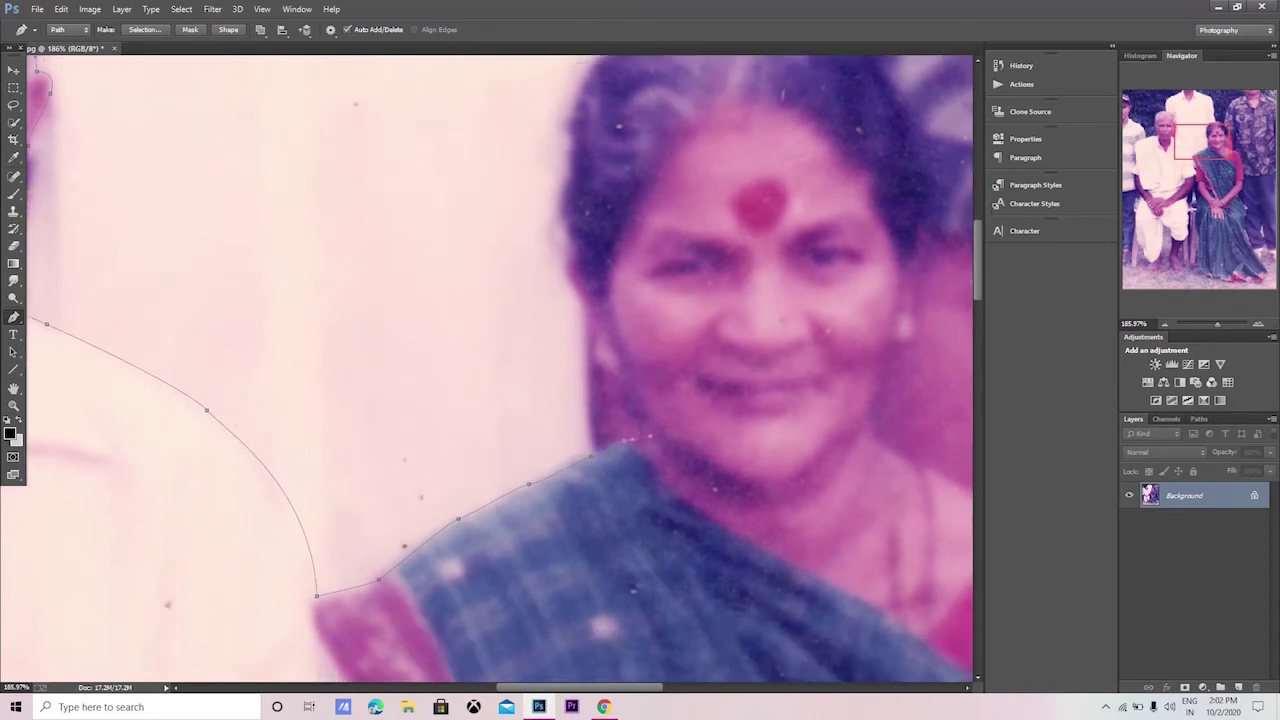
{"action": "scroll", "coordinate": [509, 493], "scroll_direction": "up", "scroll_amount": 5}
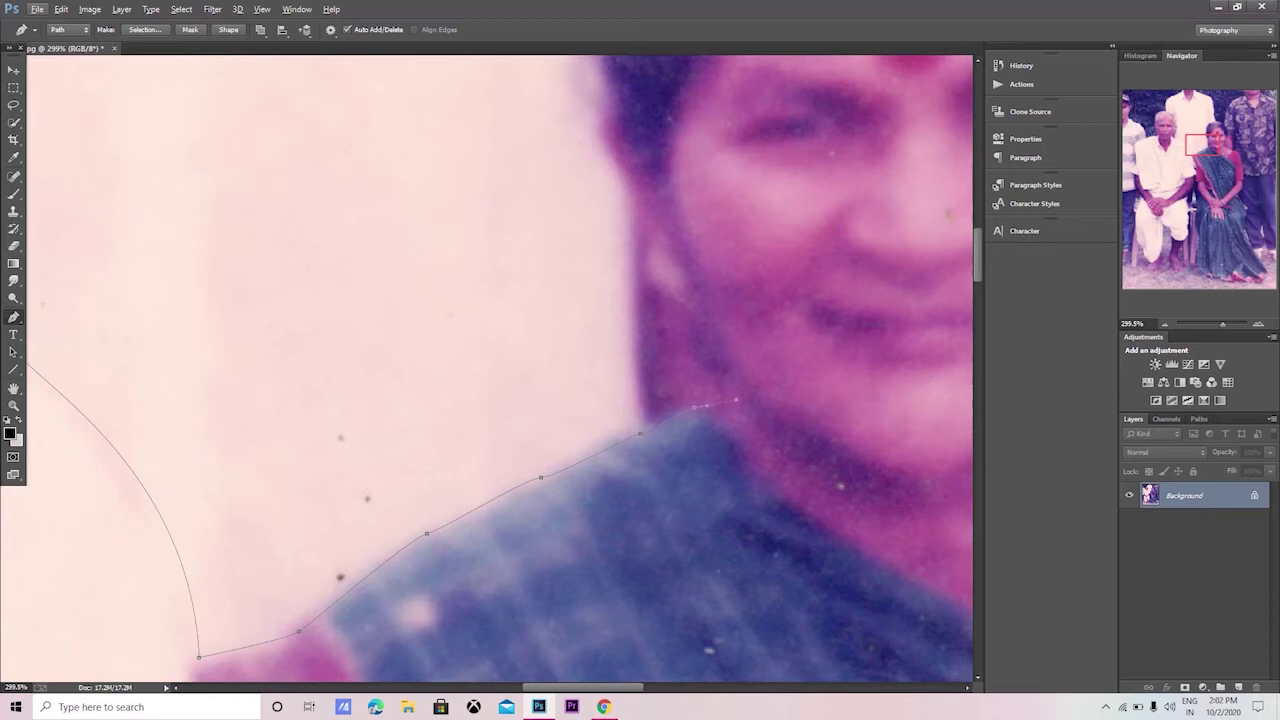
{"action": "scroll", "coordinate": [500, 370], "scroll_direction": "up", "scroll_amount": 1}
{"action": "scroll", "coordinate": [500, 370], "scroll_direction": "up", "scroll_amount": 4}
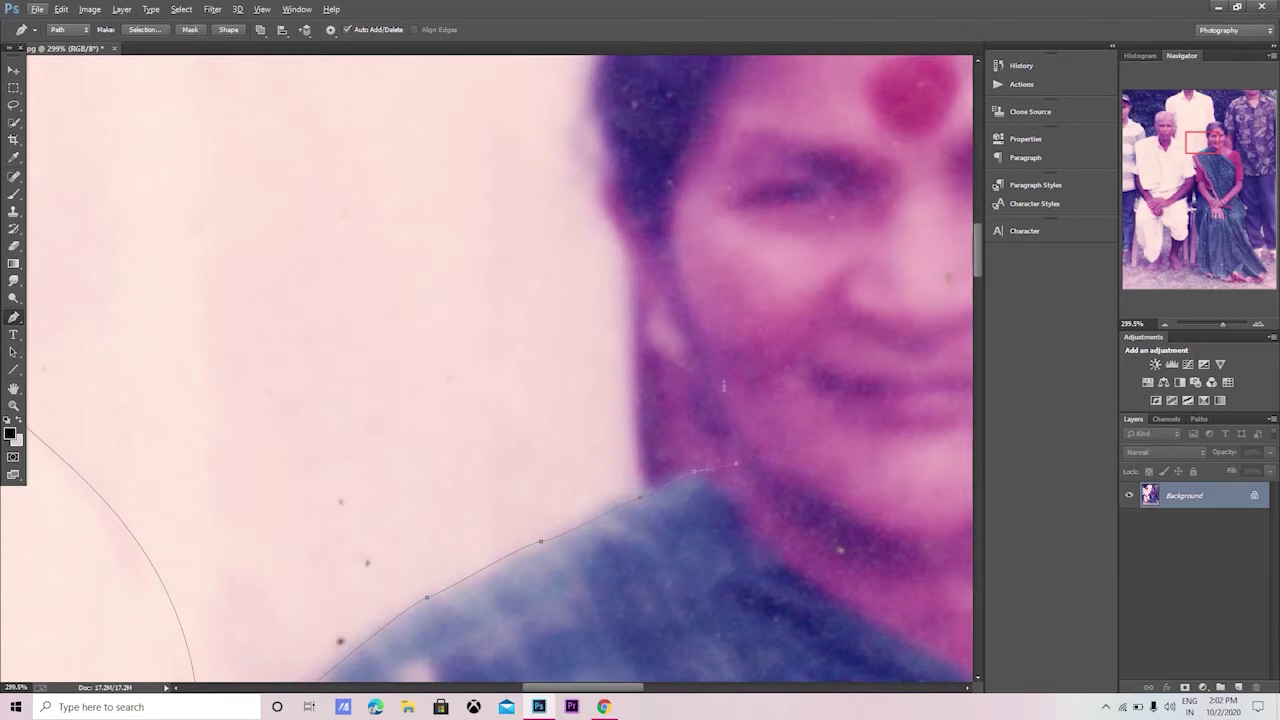
{"action": "left_click_drag", "start_coordinate": [724, 386], "coordinate": [724, 433]}
{"action": "key", "text": "ctrl+alt+z"}
{"action": "key", "text": "ctrl+alt+z"}
Add anchors up the woman's neck and along her hair edge, breaking the curve.
{"action": "left_click_drag", "start_coordinate": [594, 203], "coordinate": [600, 188]}
{"action": "scroll", "coordinate": [500, 370], "scroll_direction": "up", "scroll_amount": 2}
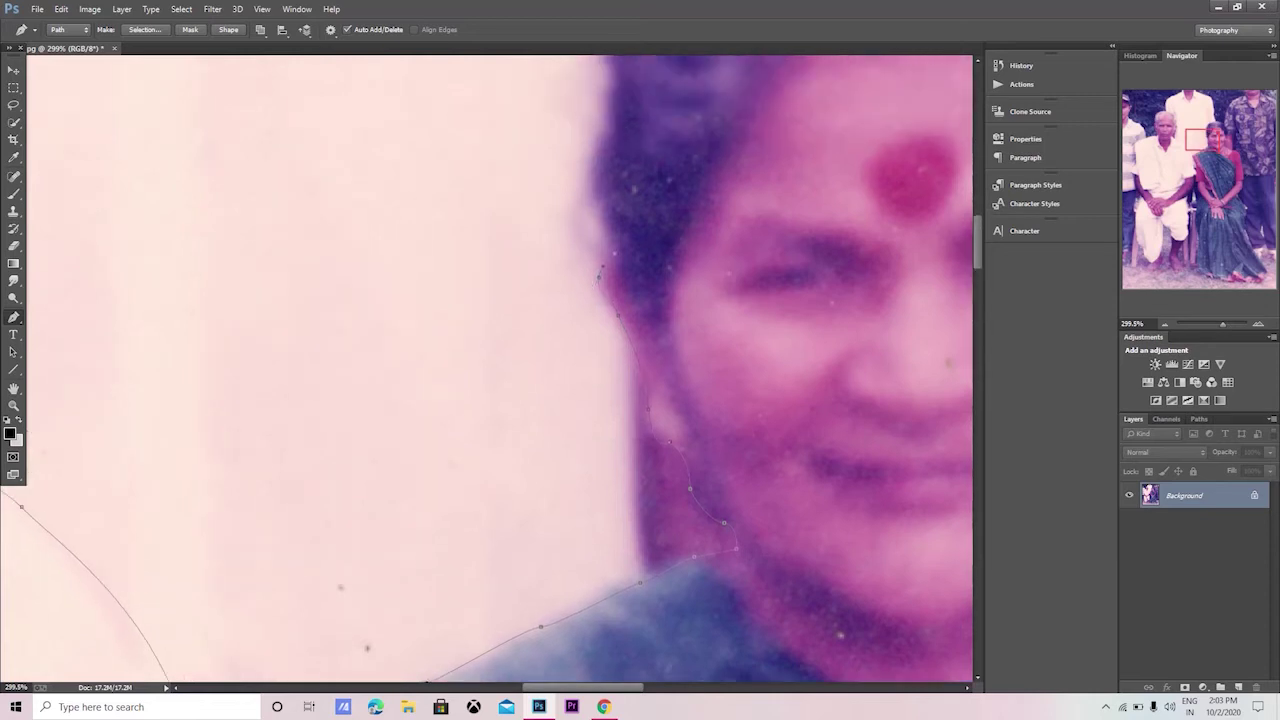
{"action": "scroll", "coordinate": [500, 370], "scroll_direction": "up", "scroll_amount": 3}
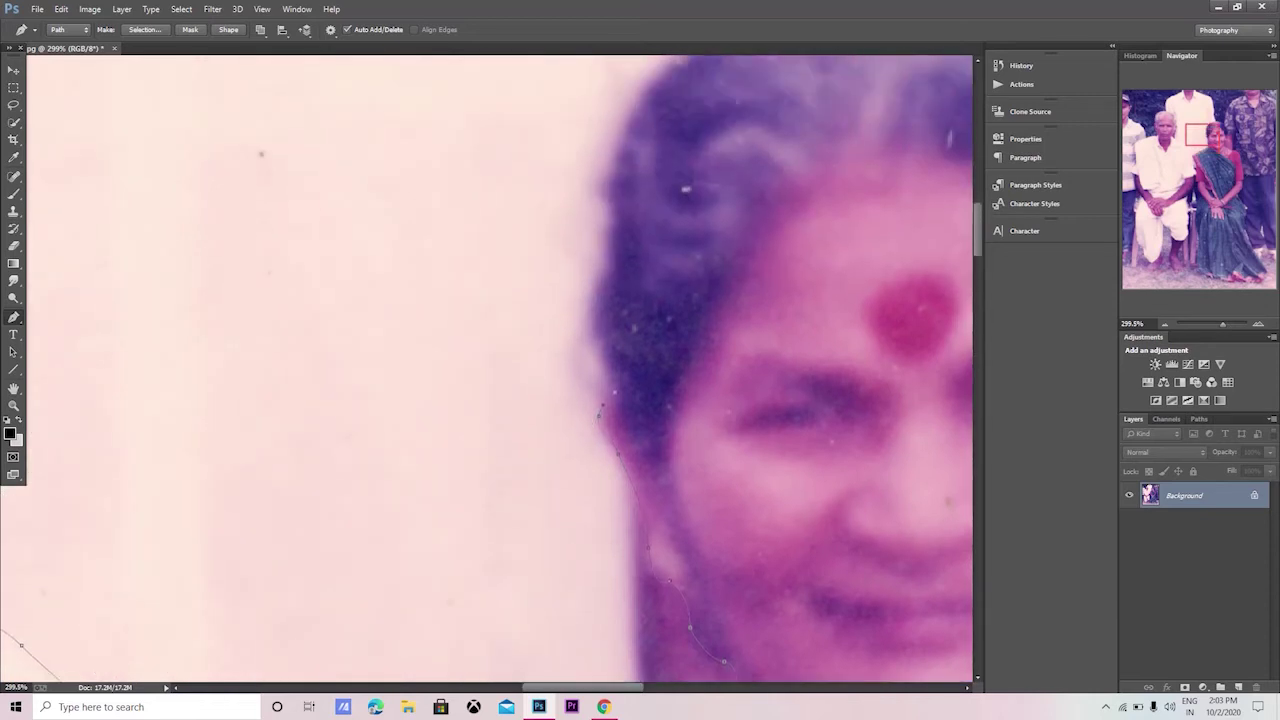
{"action": "scroll", "coordinate": [500, 370], "scroll_direction": "up", "scroll_amount": 2}
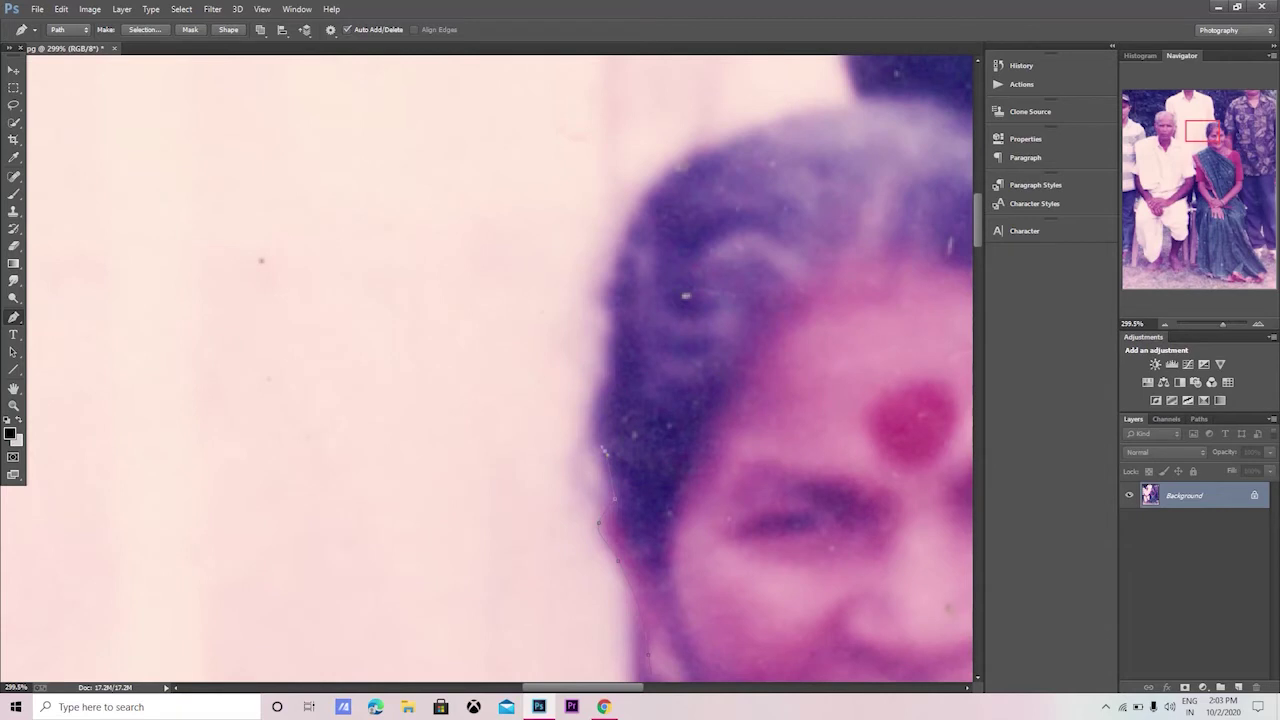
{"action": "left_click_drag", "start_coordinate": [581, 401], "coordinate": [634, 356]}
{"action": "scroll", "coordinate": [634, 356], "scroll_direction": "up", "scroll_amount": 3}
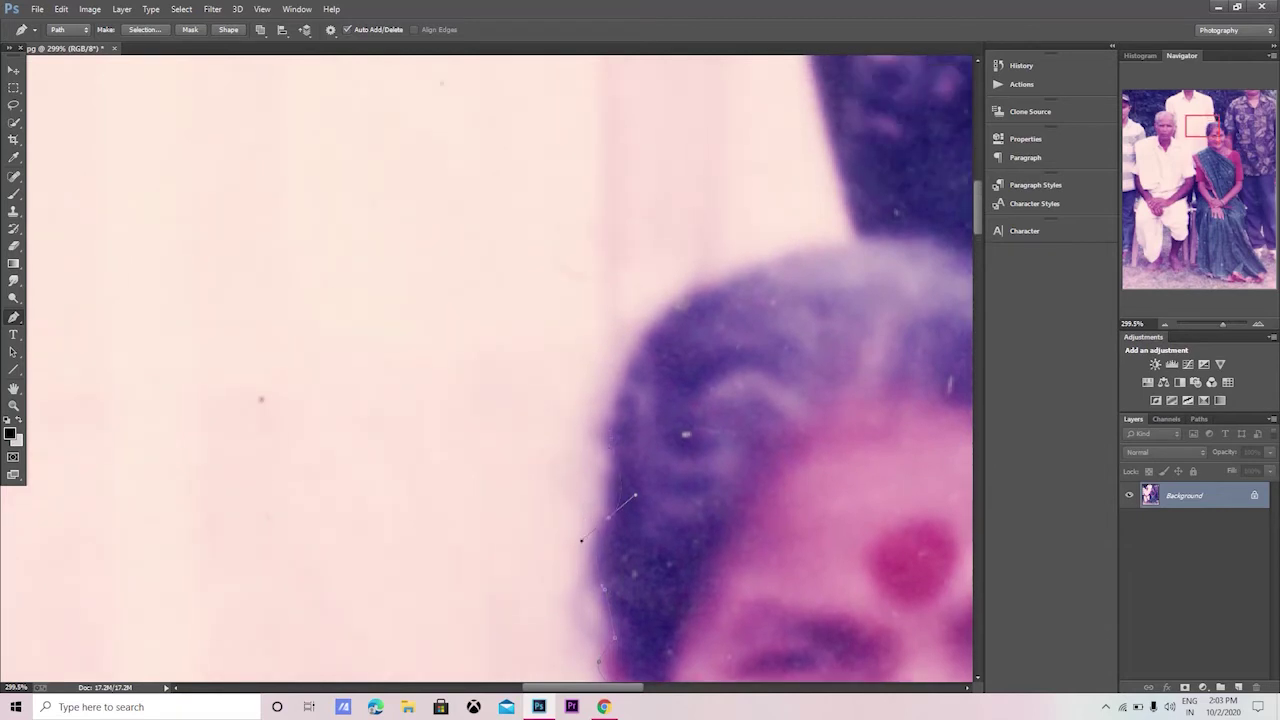
{"action": "left_click", "coordinate": [608, 516], "text": "alt"}
Trace the path over her hair, across her crown and down its far side.
{"action": "scroll", "coordinate": [581, 540], "scroll_direction": "up", "scroll_amount": 3}
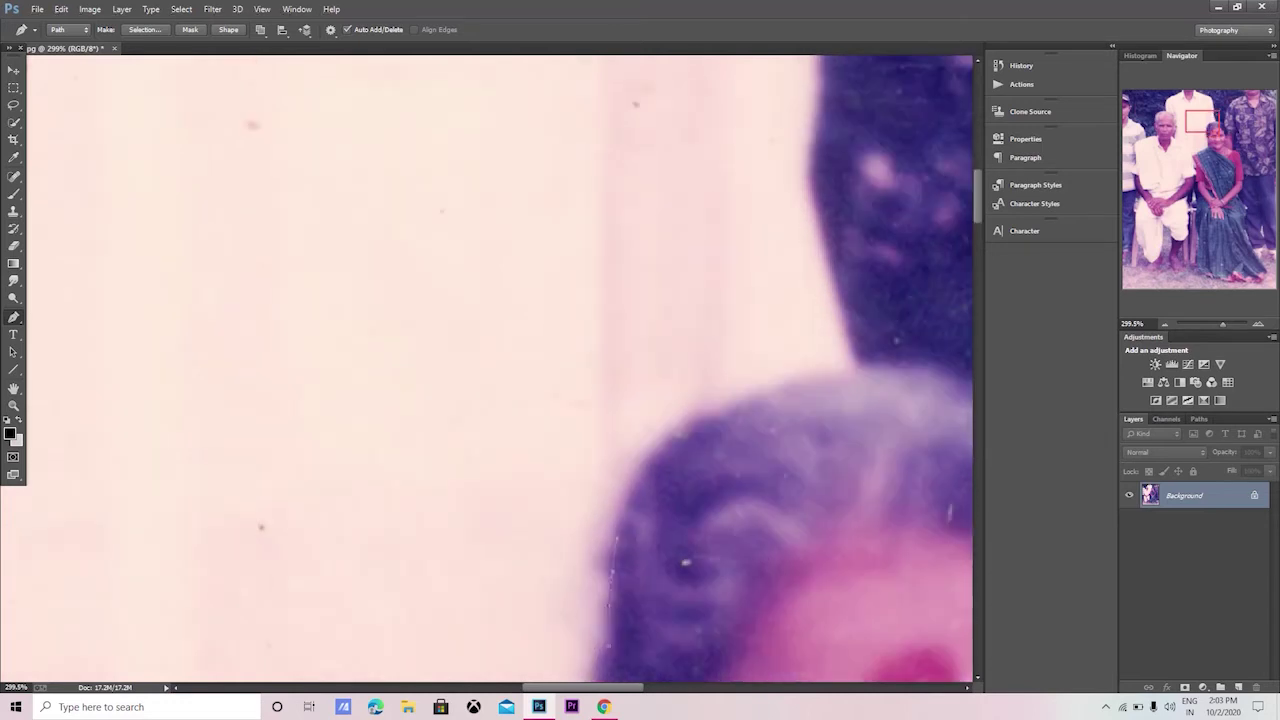
{"action": "left_click_drag", "start_coordinate": [690, 427], "coordinate": [626, 441]}
{"action": "left_click_drag", "start_coordinate": [838, 372], "coordinate": [898, 377]}
{"action": "scroll", "coordinate": [500, 370], "scroll_direction": "right", "scroll_amount": 3}
{"action": "scroll", "coordinate": [500, 370], "scroll_direction": "right", "scroll_amount": 4}
{"action": "scroll", "coordinate": [500, 370], "scroll_direction": "down", "scroll_amount": 3}
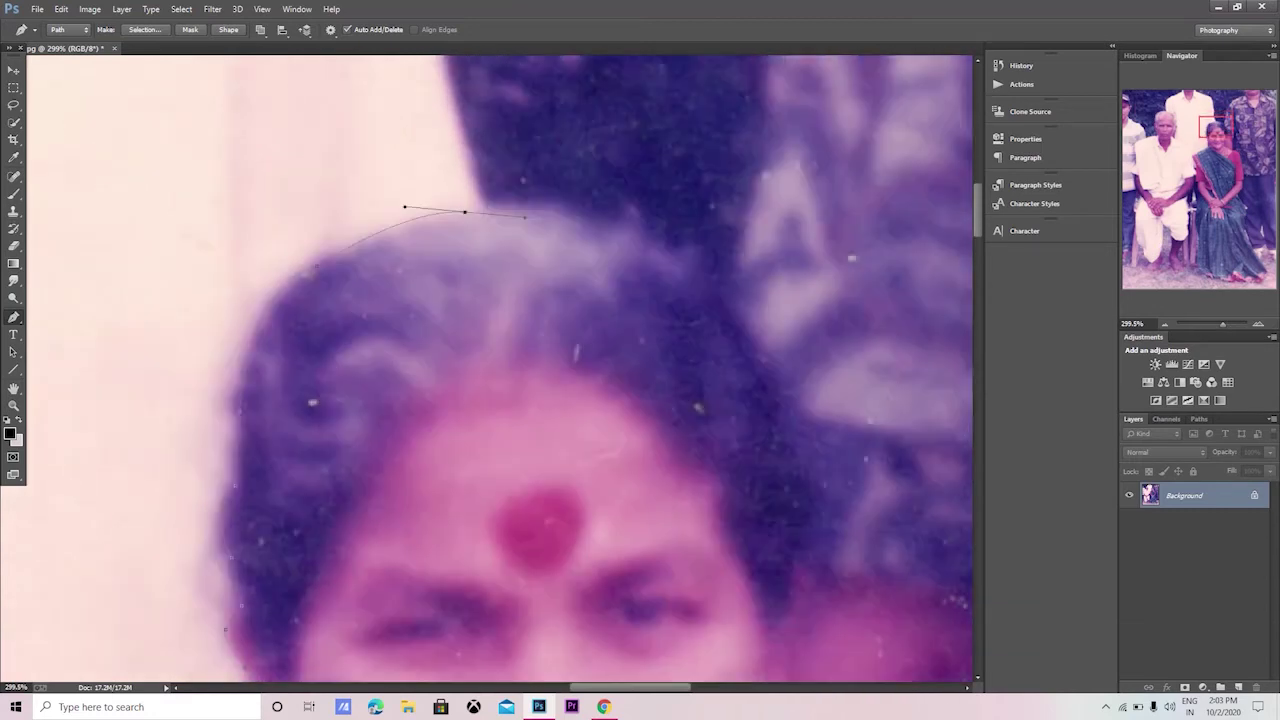
{"action": "left_click_drag", "start_coordinate": [667, 243], "coordinate": [737, 293]}
{"action": "left_click_drag", "start_coordinate": [801, 431], "coordinate": [801, 443]}
Add further anchors down the far side of her hair and along her face.
{"action": "scroll", "coordinate": [801, 443], "scroll_direction": "down", "scroll_amount": 3}
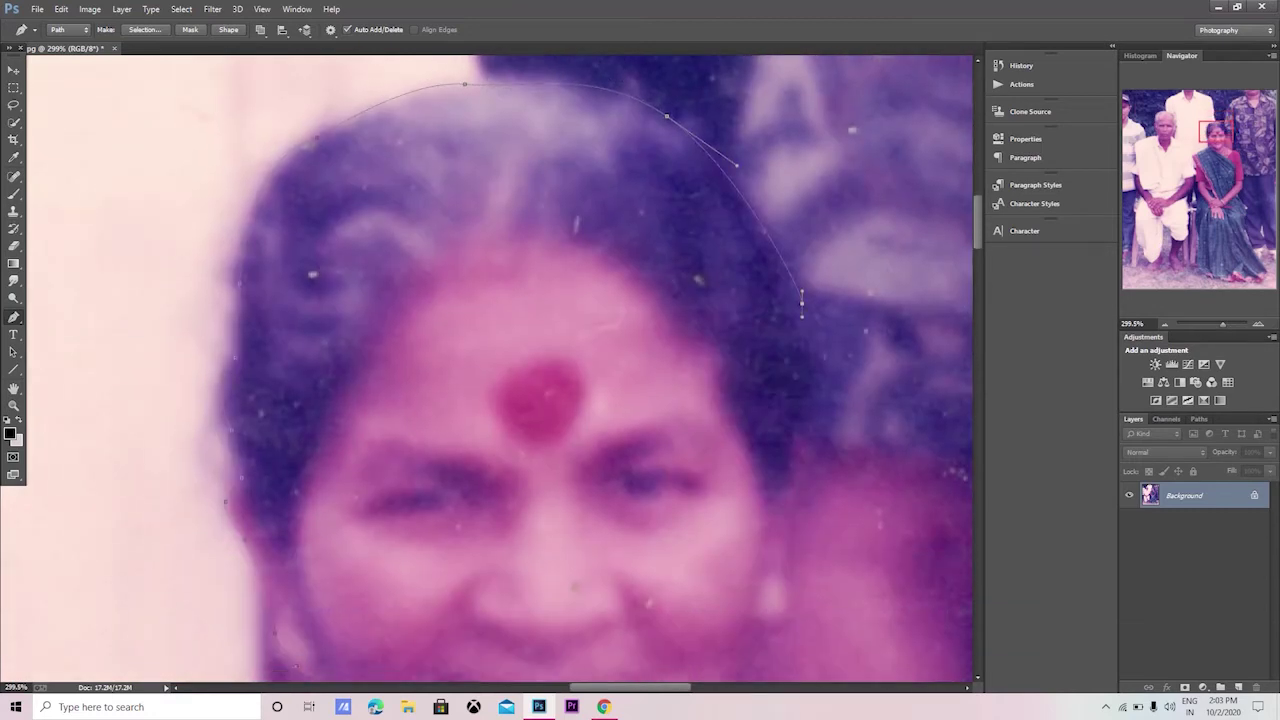
{"action": "left_click_drag", "start_coordinate": [808, 378], "coordinate": [808, 391]}
{"action": "left_click_drag", "start_coordinate": [791, 466], "coordinate": [790, 487]}
{"action": "scroll", "coordinate": [791, 480], "scroll_direction": "down", "scroll_amount": 3}
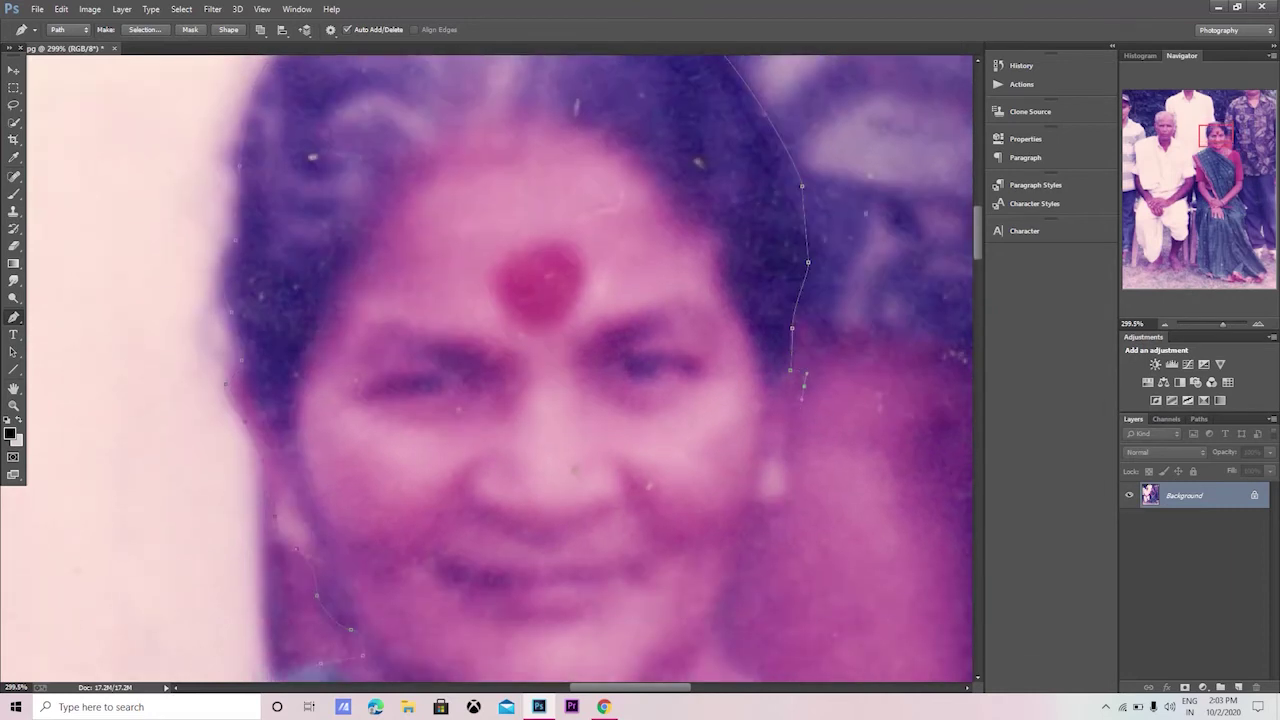
{"action": "scroll", "coordinate": [790, 485], "scroll_direction": "down", "scroll_amount": 3}
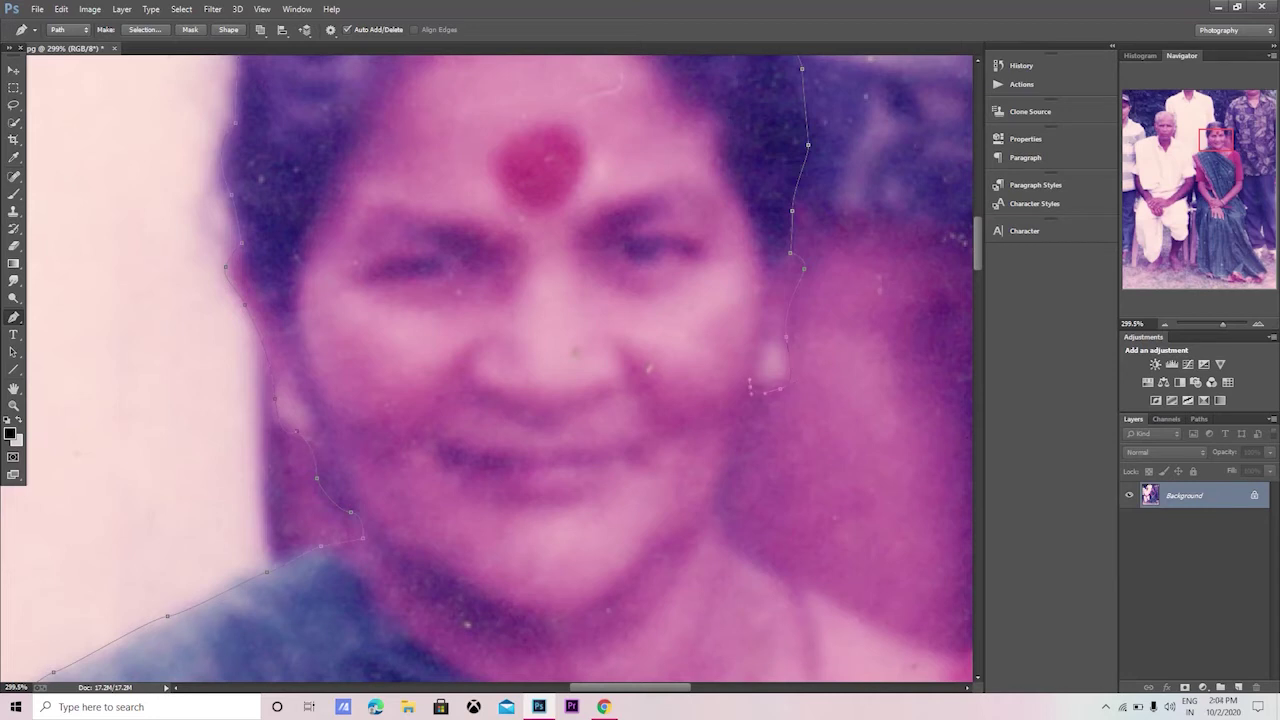
{"action": "scroll", "coordinate": [487, 369], "scroll_direction": "down", "scroll_amount": 3}
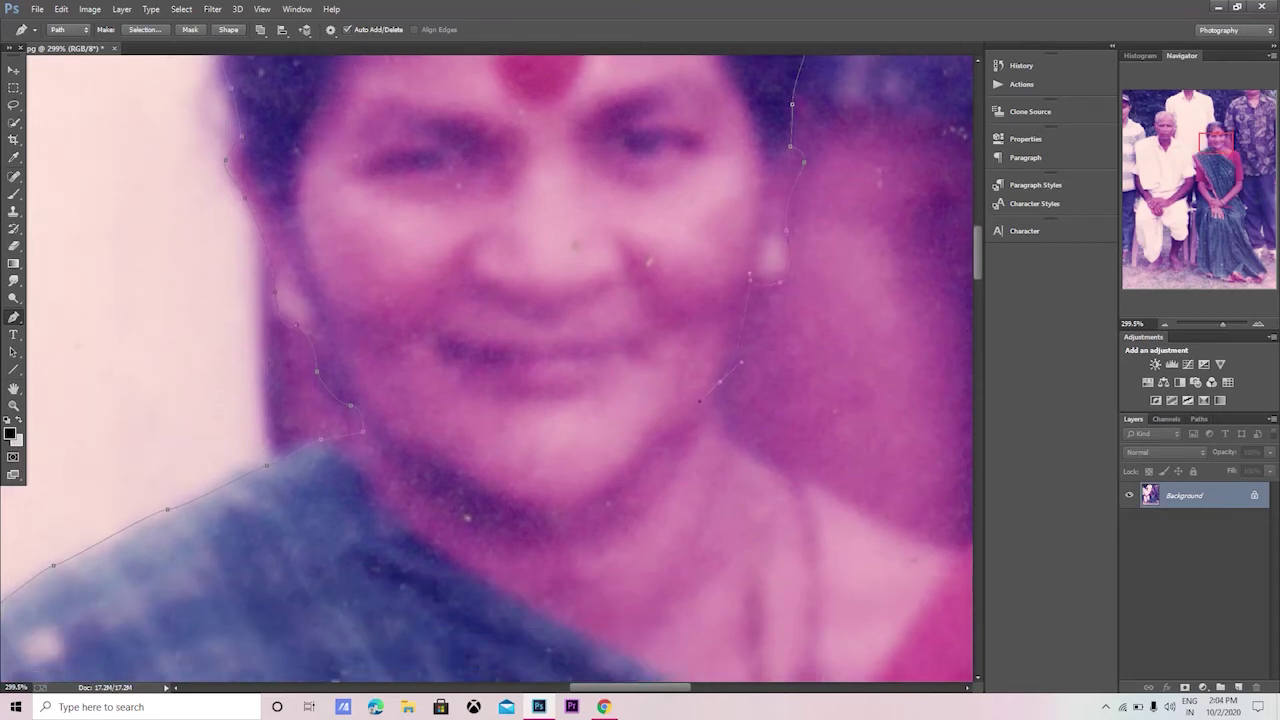
{"action": "left_click", "coordinate": [738, 440]}
Shape the curve at the base of her neck and extend along her shoulder top.
{"action": "scroll", "coordinate": [847, 205], "scroll_direction": "up", "scroll_amount": 5}
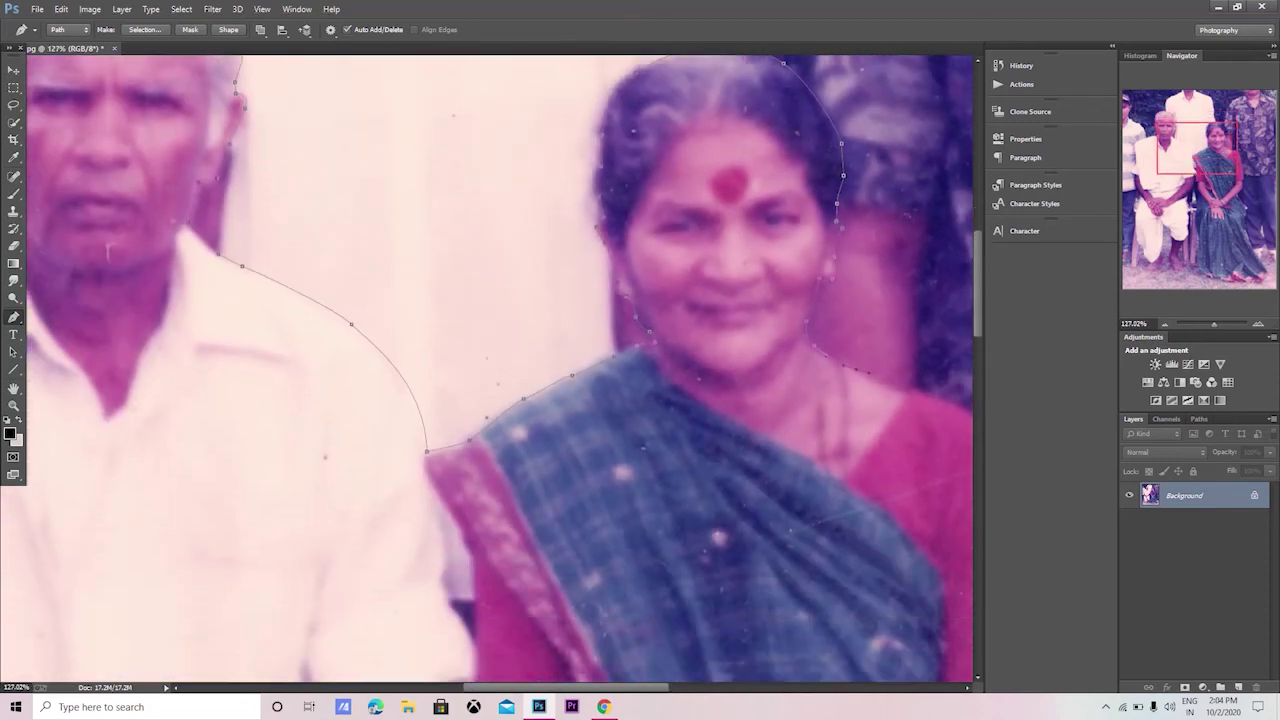
{"action": "scroll", "coordinate": [700, 360], "scroll_direction": "right", "scroll_amount": 3}
{"action": "scroll", "coordinate": [838, 360], "scroll_direction": "up", "scroll_amount": 2}
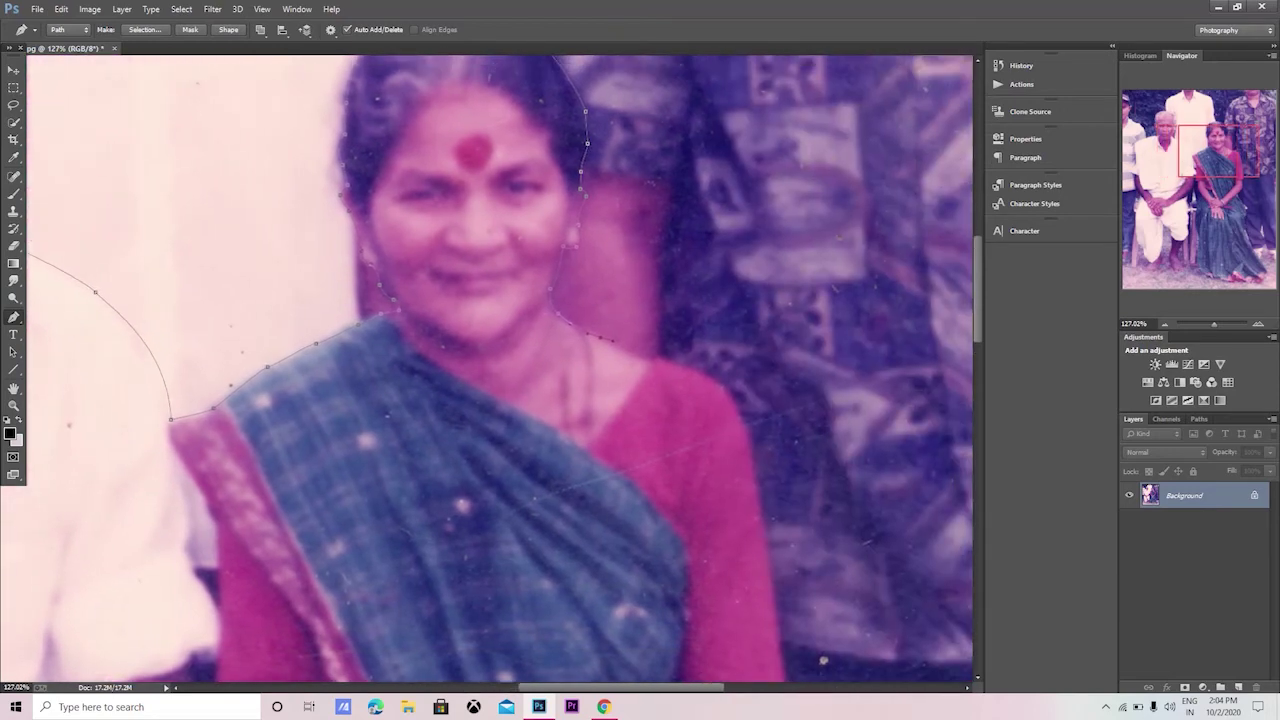
{"action": "scroll", "coordinate": [838, 360], "scroll_direction": "up", "scroll_amount": 2}
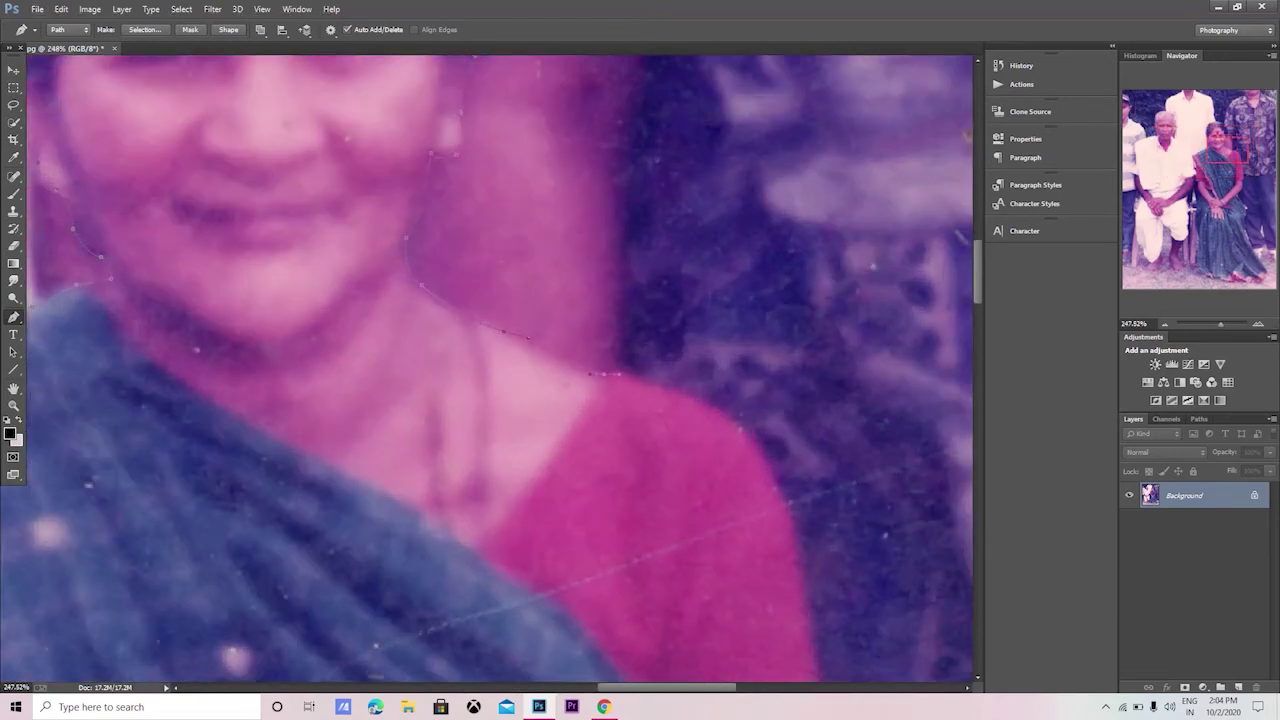
{"action": "left_click_drag", "start_coordinate": [618, 374], "coordinate": [667, 376]}
{"action": "left_click", "coordinate": [604, 374], "text": "alt"}
{"action": "left_click", "coordinate": [695, 394]}
Trace the path down her shoulder edge with three corner anchors.
{"action": "scroll", "coordinate": [695, 394], "scroll_direction": "down", "scroll_amount": 1}
{"action": "left_click", "coordinate": [763, 357]}
{"action": "left_click", "coordinate": [779, 420]}
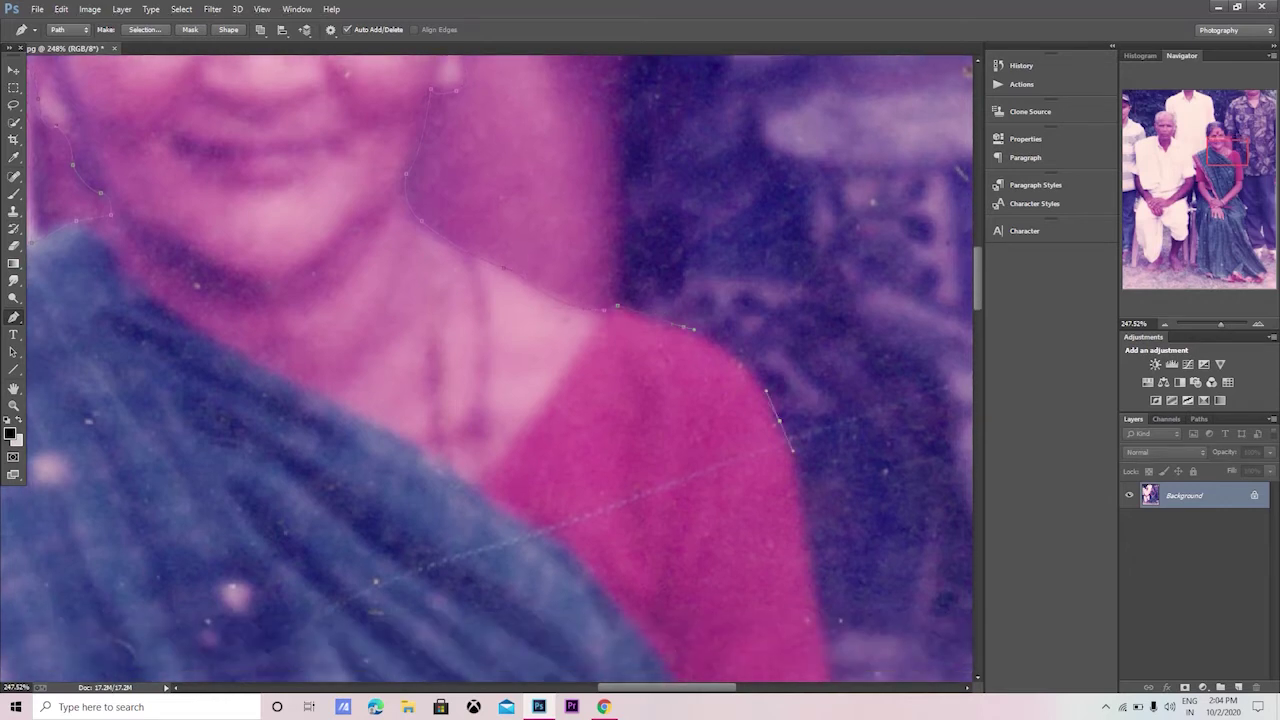
{"action": "left_click", "coordinate": [795, 483]}
{"action": "scroll", "coordinate": [795, 483], "scroll_direction": "down", "scroll_amount": 1}
{"action": "scroll", "coordinate": [795, 313], "scroll_direction": "down", "scroll_amount": 2}
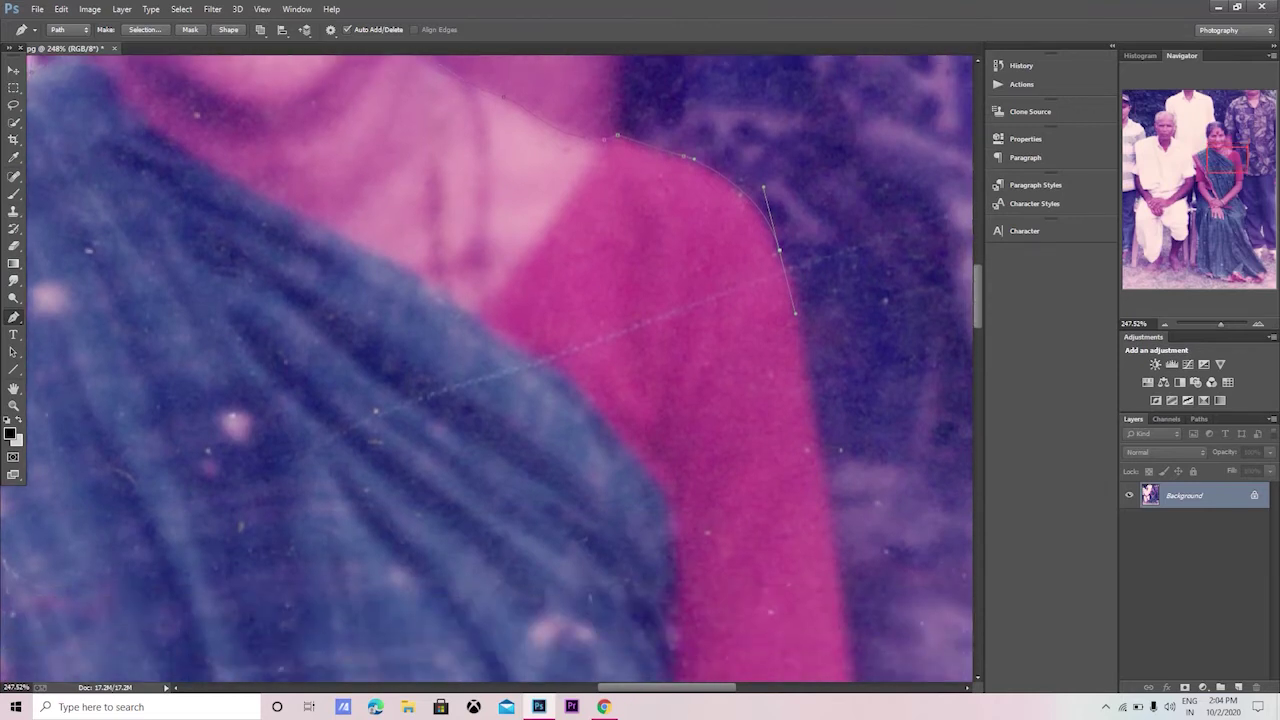
Continue the path down the red sleeve edge to the end of the sleeve.
{"action": "left_click", "coordinate": [820, 445]}
{"action": "scroll", "coordinate": [822, 420], "scroll_direction": "down", "scroll_amount": 1}
{"action": "scroll", "coordinate": [826, 350], "scroll_direction": "down", "scroll_amount": 1}
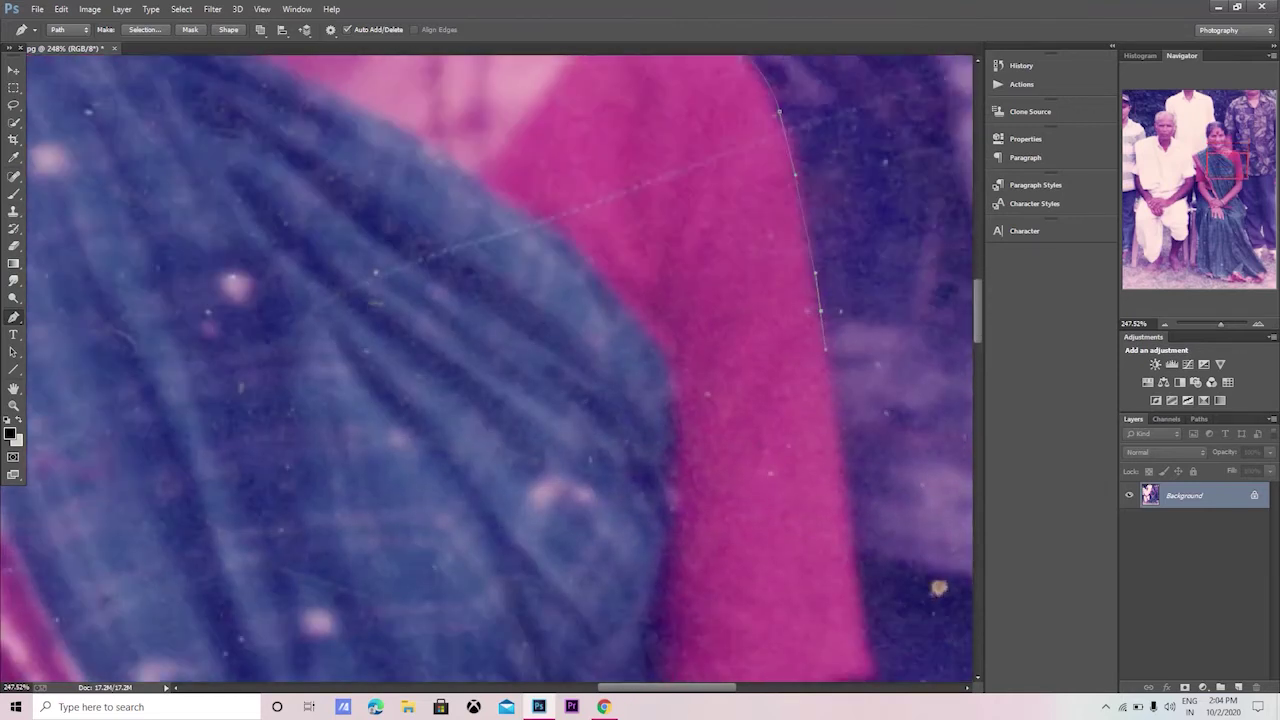
{"action": "scroll", "coordinate": [826, 350], "scroll_direction": "down", "scroll_amount": 1}
{"action": "left_click", "coordinate": [845, 458]}
{"action": "left_click", "coordinate": [857, 523]}
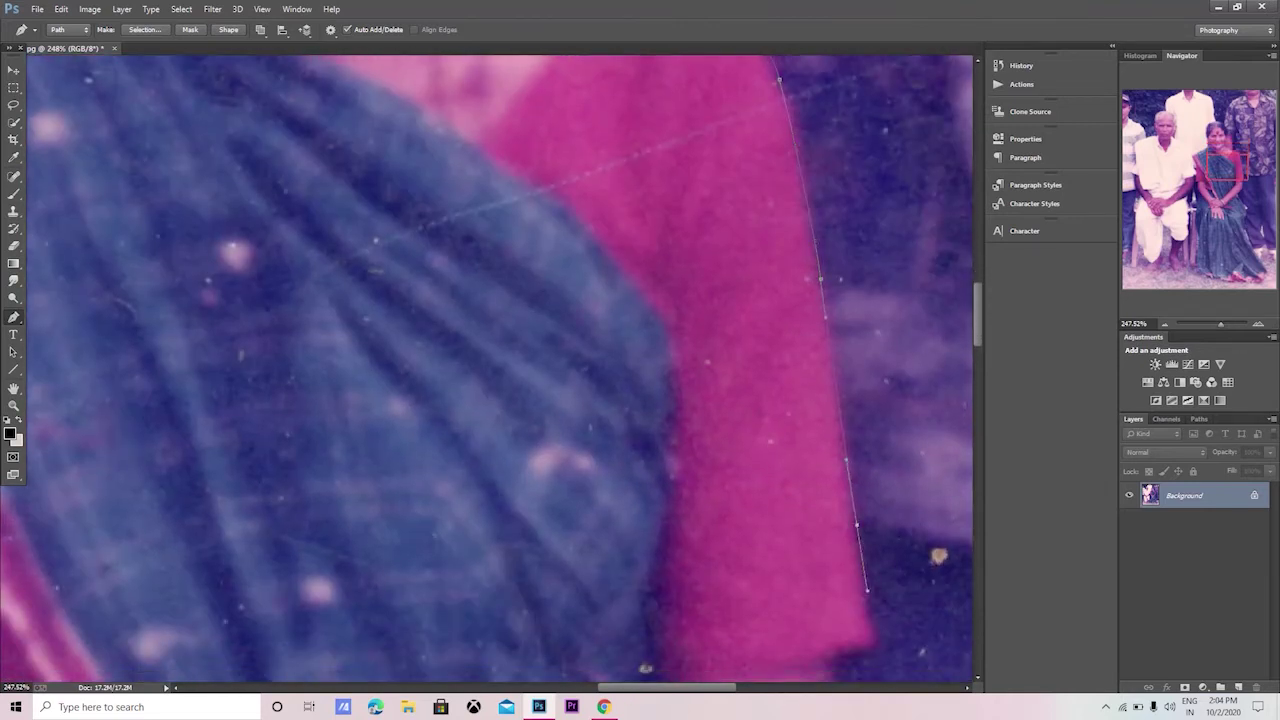
{"action": "left_click", "coordinate": [868, 591]}
{"action": "scroll", "coordinate": [868, 591], "scroll_direction": "down", "scroll_amount": 1}
{"action": "scroll", "coordinate": [868, 520], "scroll_direction": "down", "scroll_amount": 1}
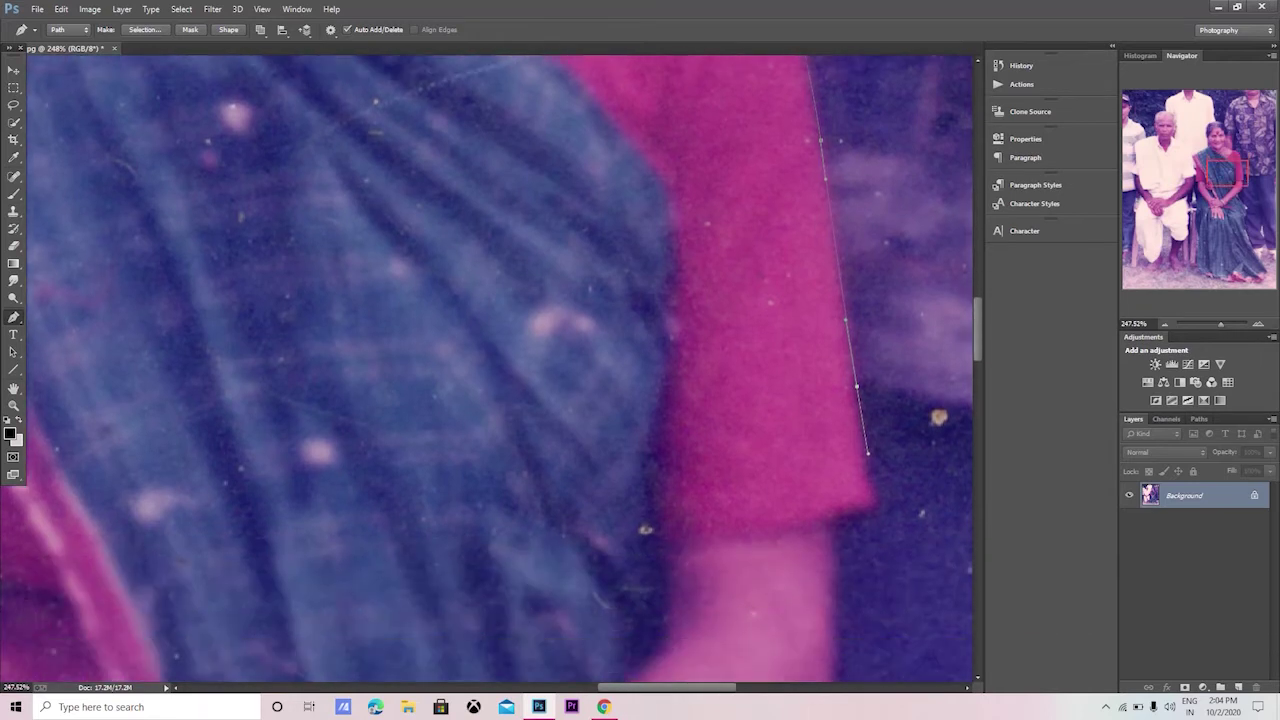
{"action": "left_click", "coordinate": [874, 497]}
{"action": "left_click_drag", "start_coordinate": [834, 520], "coordinate": [826, 539]}
{"action": "scroll", "coordinate": [830, 535], "scroll_direction": "down", "scroll_amount": 3}
{"action": "scroll", "coordinate": [826, 539], "scroll_direction": "down", "scroll_amount": 1}
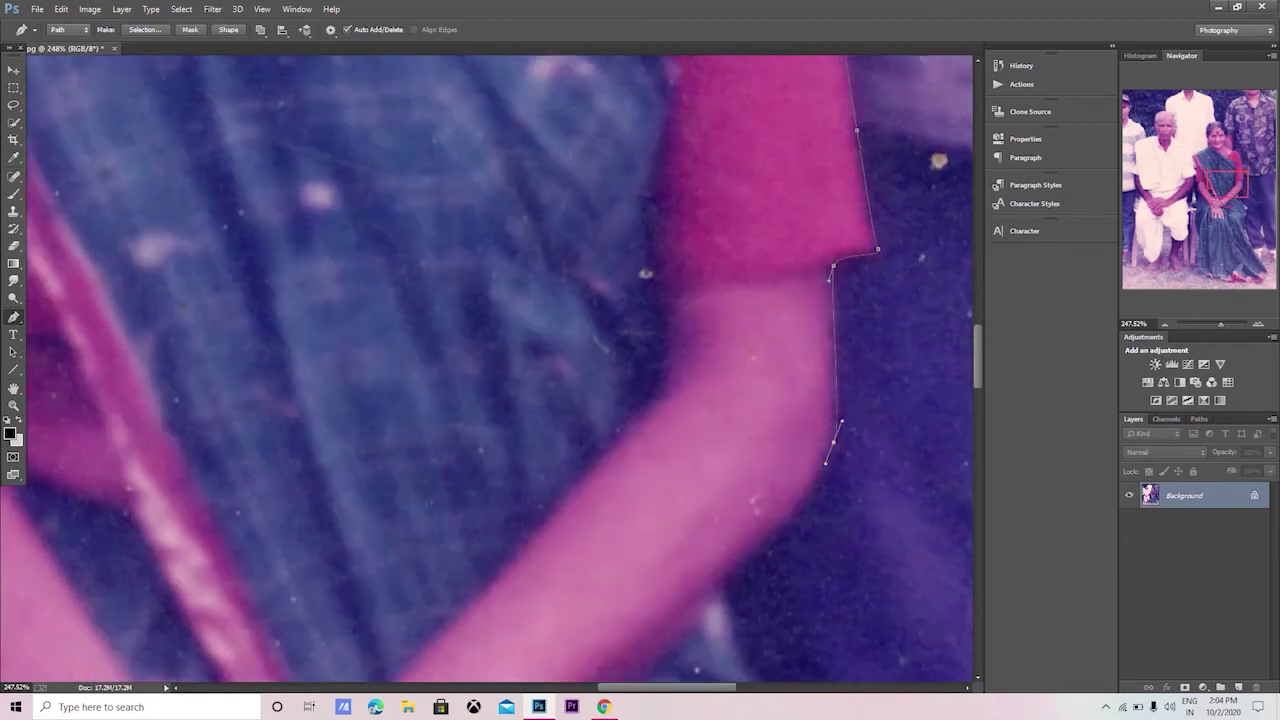
{"action": "scroll", "coordinate": [826, 470], "scroll_direction": "down", "scroll_amount": 1}
Trace the woman's shoulder and upper arm with curved pen anchors.
{"action": "key", "text": "ctrl+minus"}
{"action": "key", "text": "ctrl+minus"}
{"action": "key", "text": "ctrl+minus"}
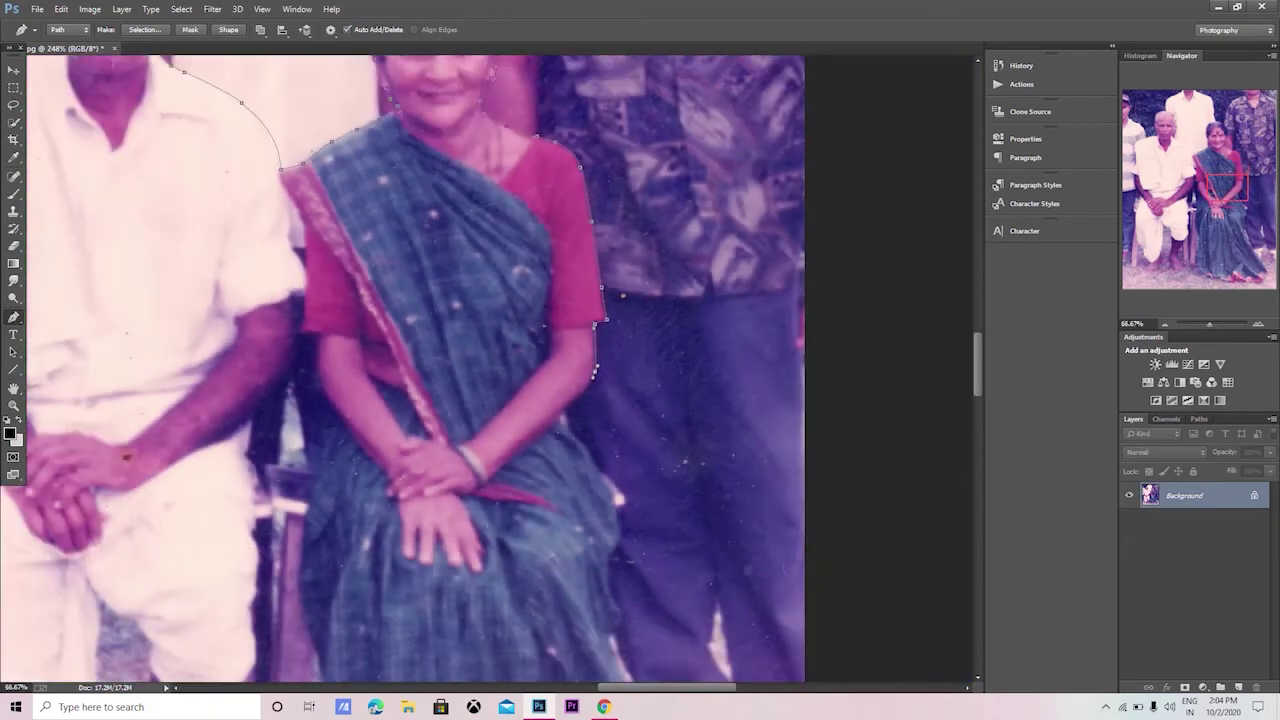
{"action": "scroll", "coordinate": [581, 405], "scroll_direction": "up", "scroll_amount": 5}
{"action": "scroll", "coordinate": [581, 405], "scroll_direction": "up", "scroll_amount": 1}
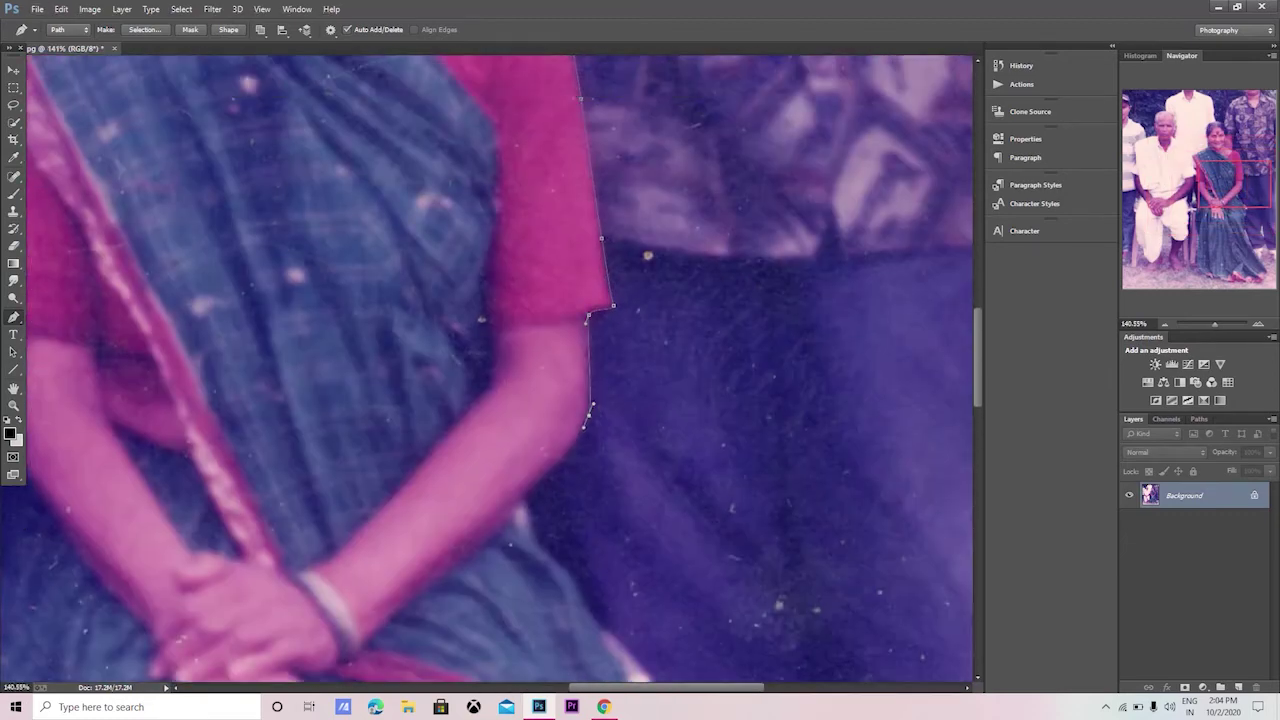
{"action": "scroll", "coordinate": [581, 405], "scroll_direction": "up", "scroll_amount": 2}
{"action": "scroll", "coordinate": [581, 405], "scroll_direction": "up", "scroll_amount": 2}
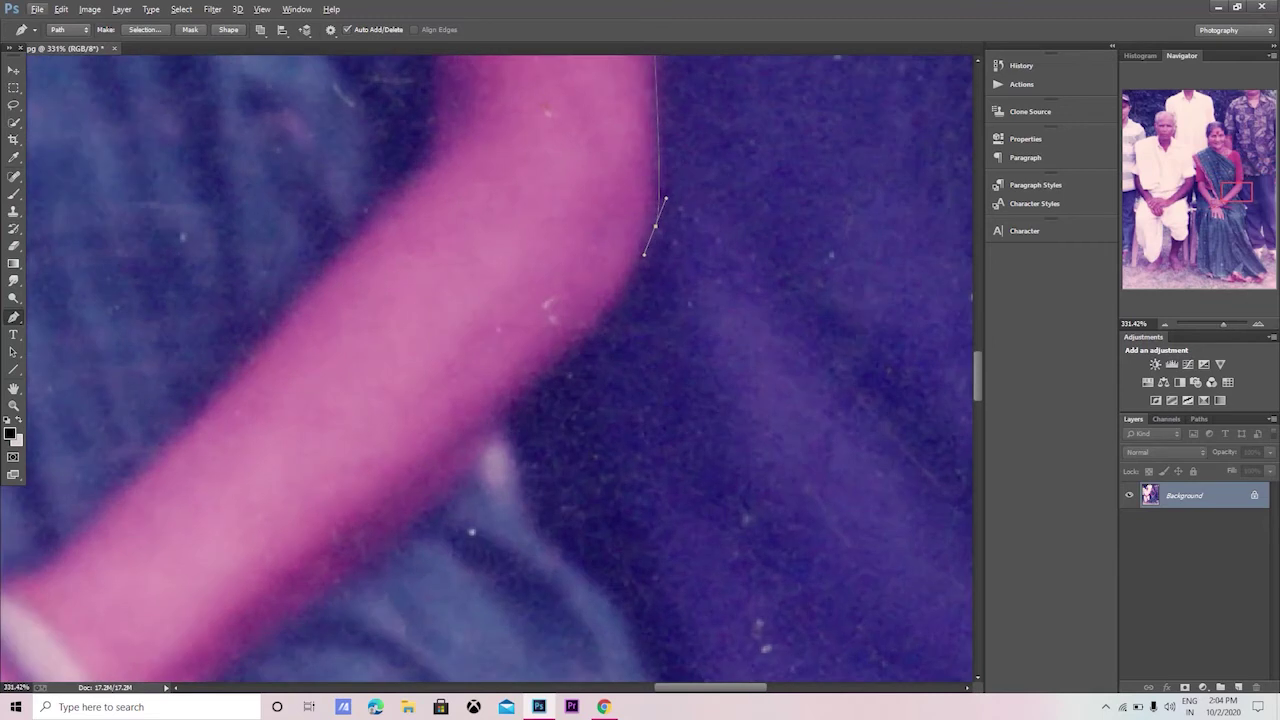
{"action": "left_click_drag", "start_coordinate": [597, 332], "coordinate": [564, 372]}
{"action": "left_click_drag", "start_coordinate": [509, 420], "coordinate": [516, 444]}
{"action": "scroll", "coordinate": [516, 444], "scroll_direction": "down", "scroll_amount": 2}
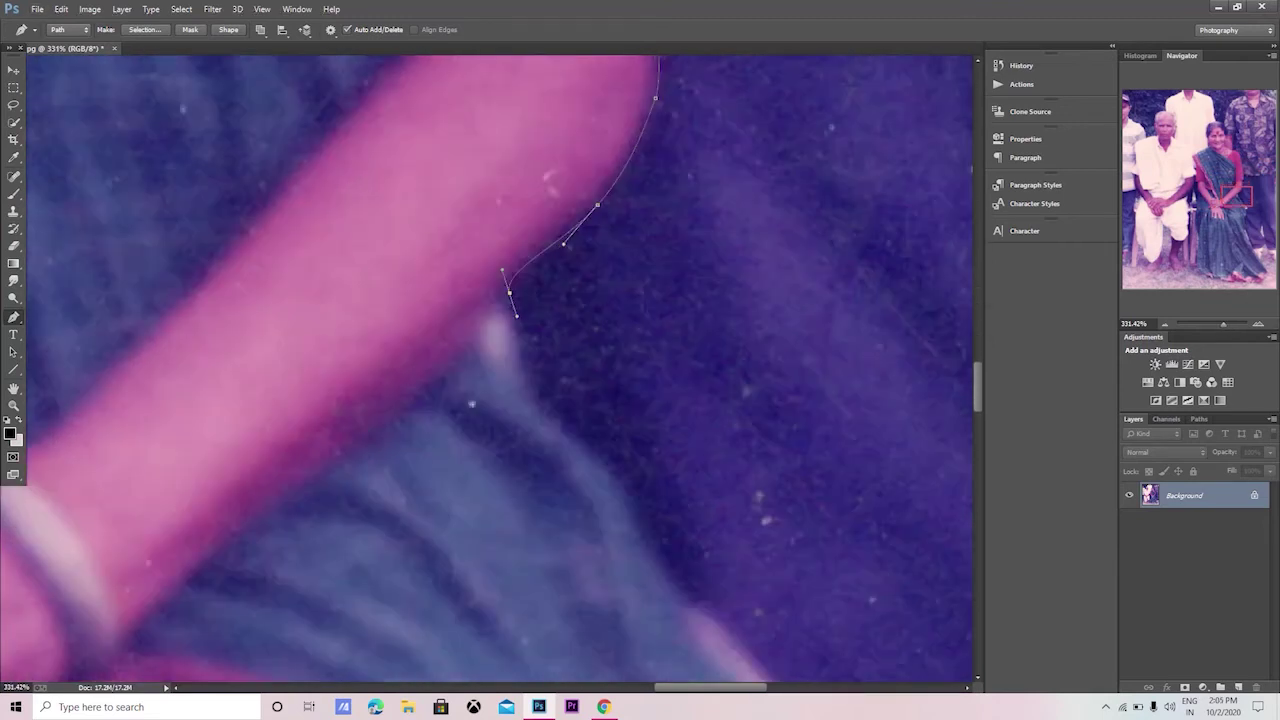
{"action": "left_click_drag", "start_coordinate": [526, 396], "coordinate": [554, 413]}
{"action": "scroll", "coordinate": [554, 413], "scroll_direction": "down", "scroll_amount": 1}
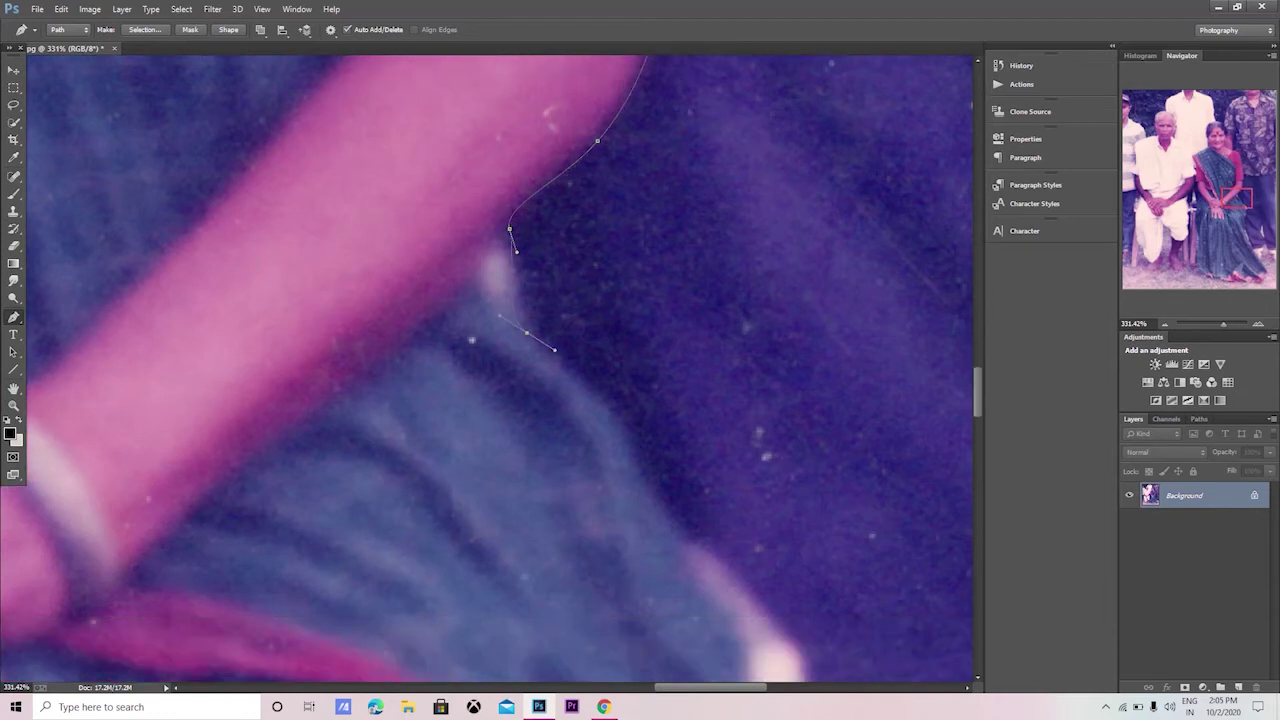
{"action": "left_click_drag", "start_coordinate": [637, 447], "coordinate": [652, 503]}
Form sharp corners where the arm meets the saree by breaking anchor handles.
{"action": "scroll", "coordinate": [652, 503], "scroll_direction": "down", "scroll_amount": 2}
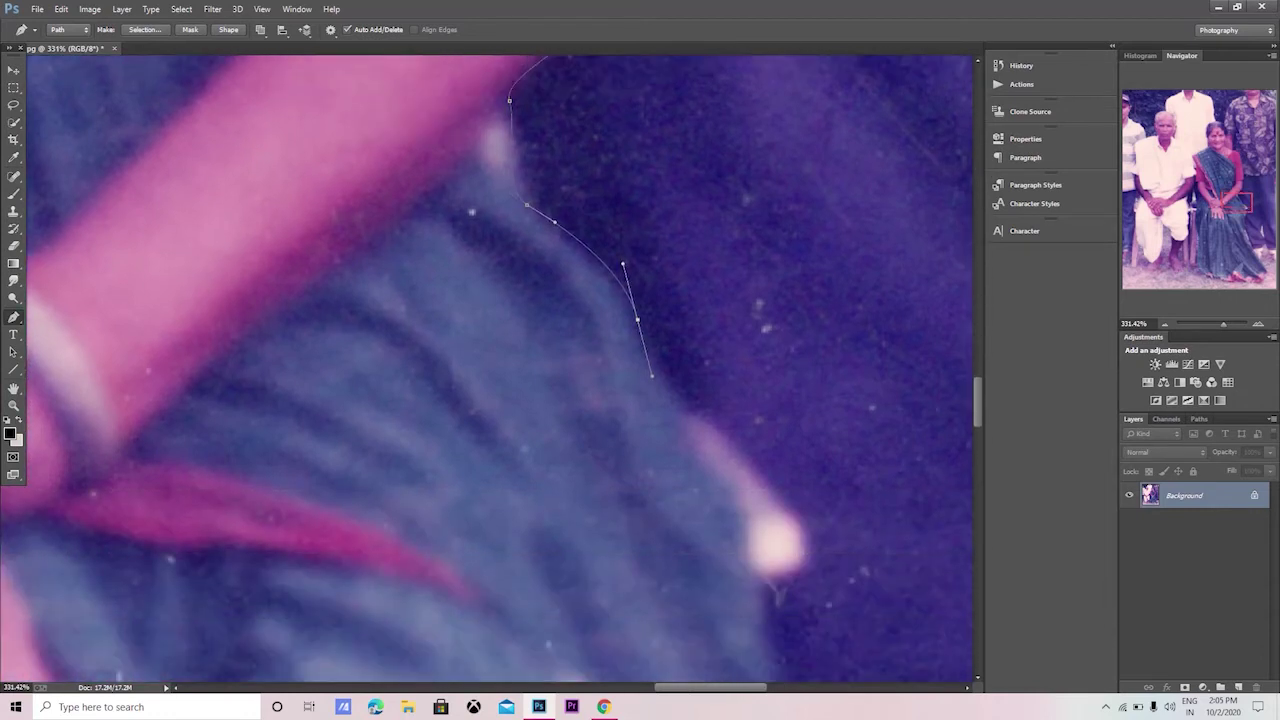
{"action": "scroll", "coordinate": [747, 388], "scroll_direction": "down", "scroll_amount": 2}
{"action": "scroll", "coordinate": [772, 506], "scroll_direction": "down", "scroll_amount": 3}
{"action": "mouse_move", "coordinate": [758, 481]}
{"action": "left_mouse_down"}
{"action": "mouse_move", "coordinate": [772, 506]}
{"action": "mouse_move", "coordinate": [642, 572]}
{"action": "left_mouse_up"}
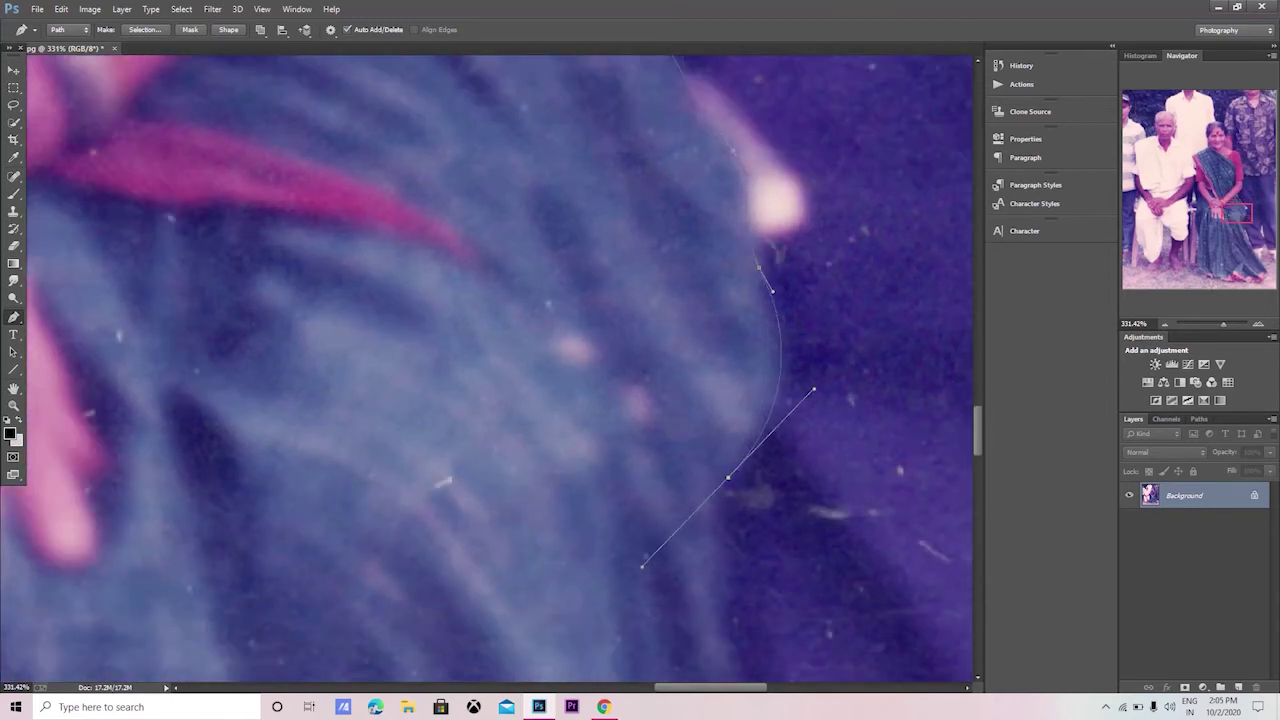
{"action": "left_click", "coordinate": [728, 477], "text": "alt"}
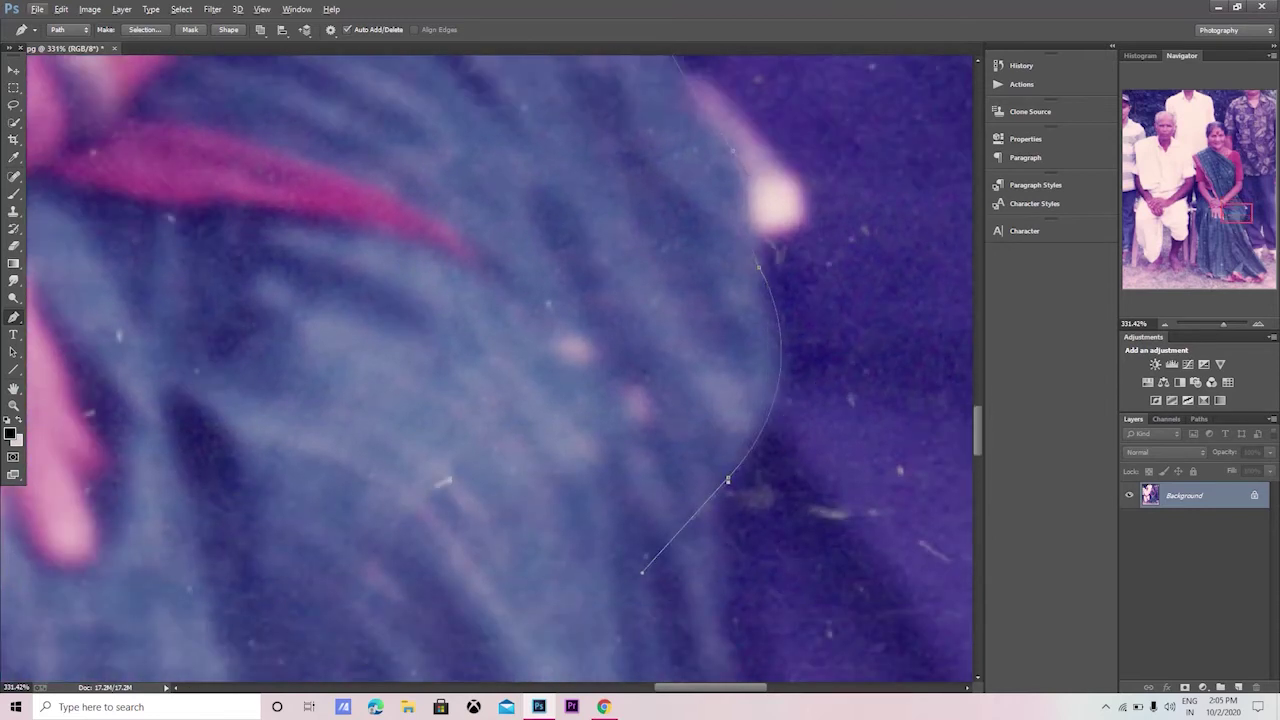
{"action": "left_click", "coordinate": [728, 477], "text": "alt"}
{"action": "scroll", "coordinate": [728, 480], "scroll_direction": "down", "scroll_amount": 3}
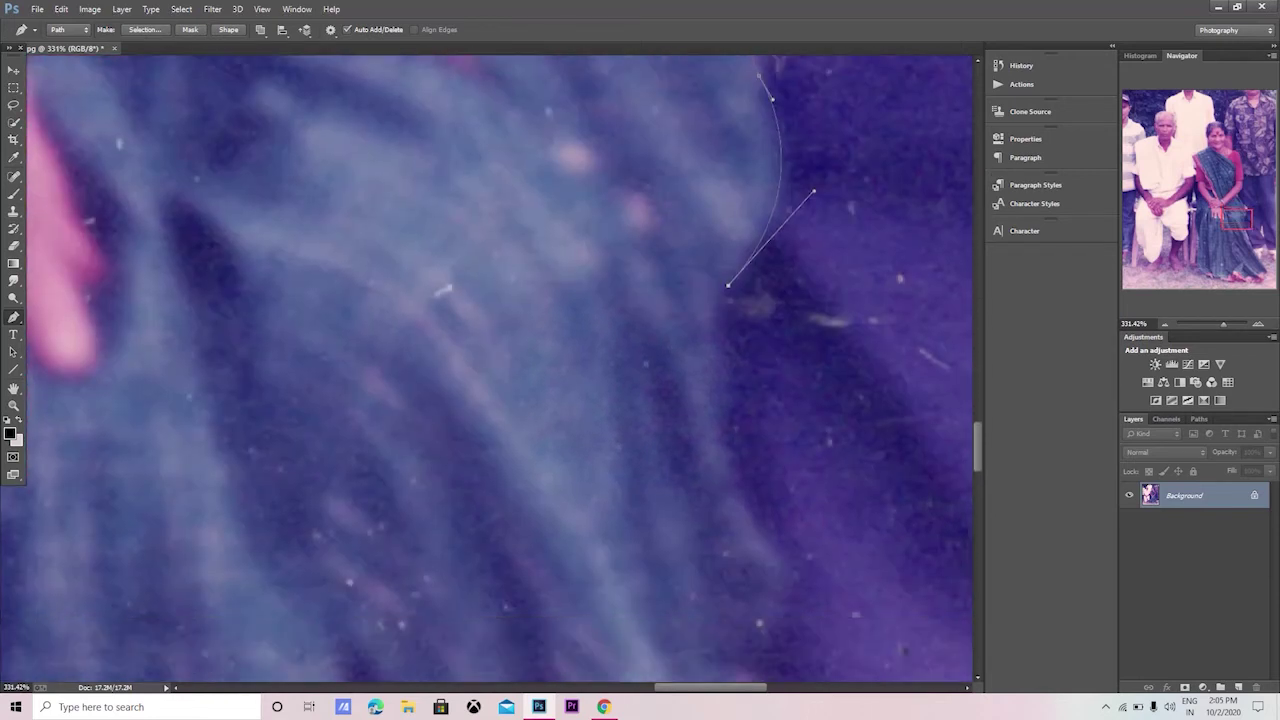
{"action": "left_click_drag", "start_coordinate": [759, 462], "coordinate": [816, 578]}
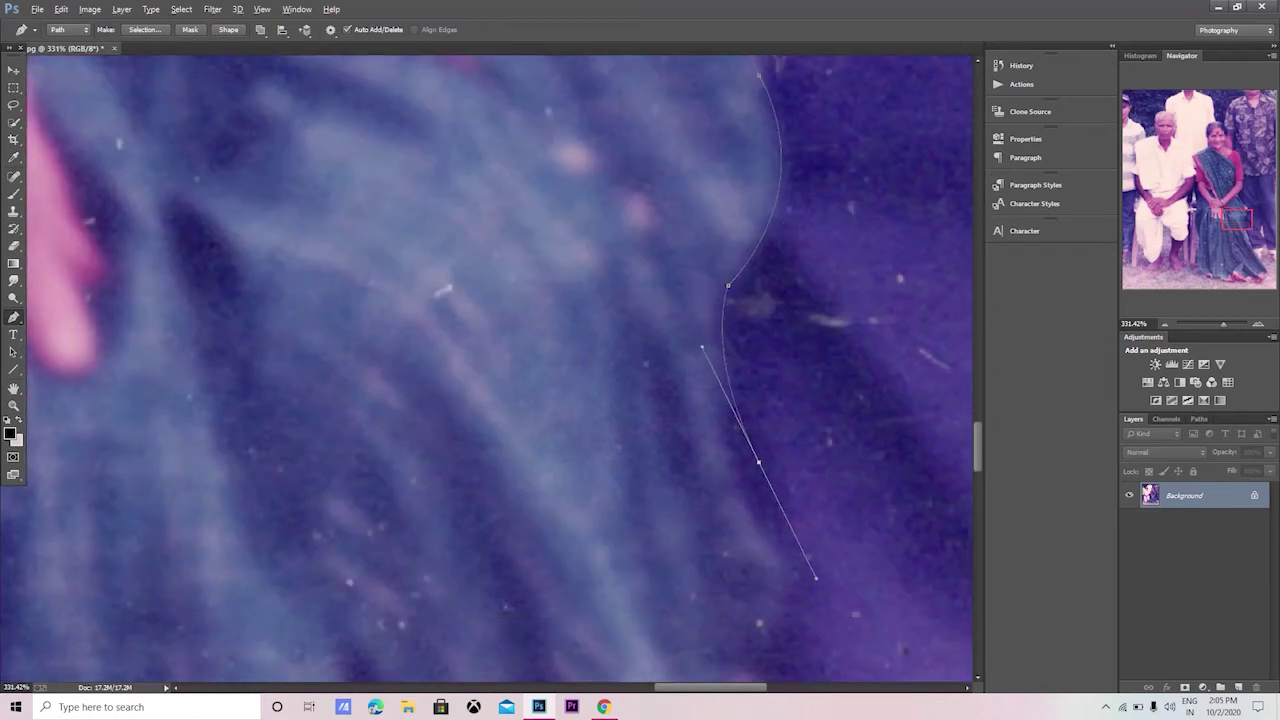
{"action": "left_click", "coordinate": [759, 462], "text": "alt"}
Run curved anchors down the saree's right edge toward the woman's lap.
{"action": "scroll", "coordinate": [759, 462], "scroll_direction": "down", "scroll_amount": 2}
{"action": "scroll", "coordinate": [759, 462], "scroll_direction": "down", "scroll_amount": 1}
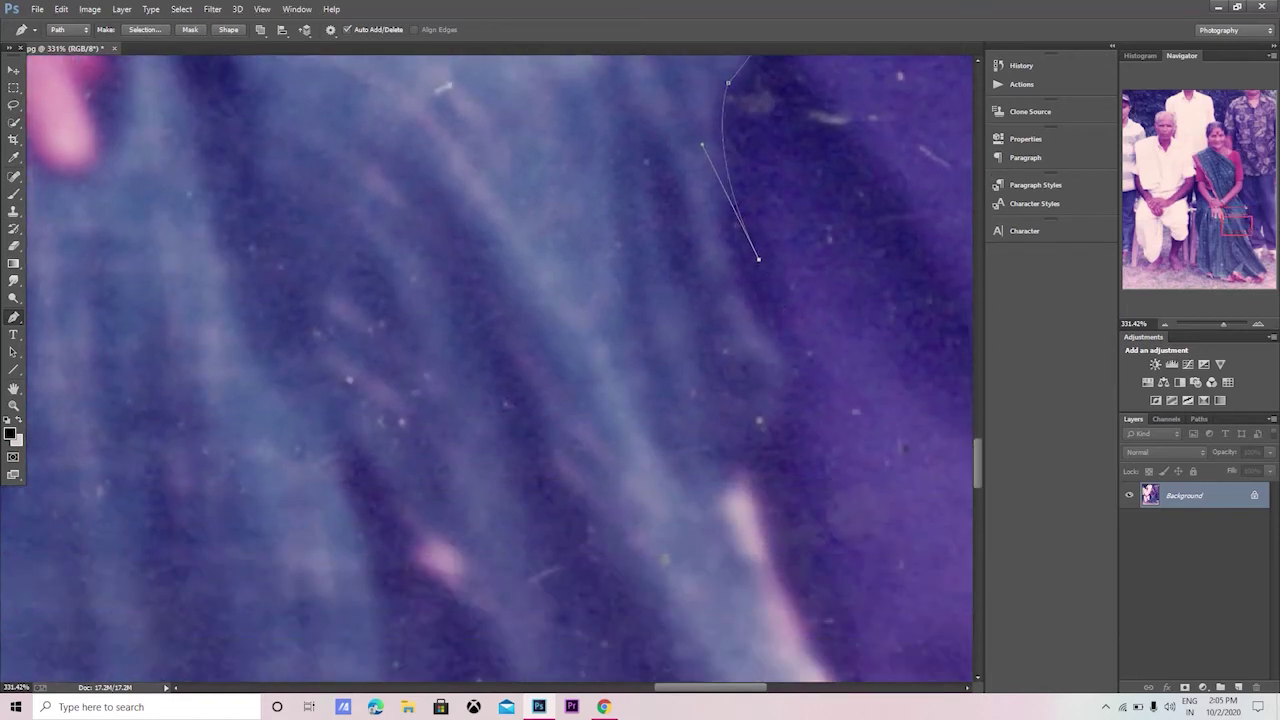
{"action": "left_click_drag", "start_coordinate": [797, 436], "coordinate": [783, 492]}
{"action": "scroll", "coordinate": [783, 492], "scroll_direction": "down", "scroll_amount": 2}
{"action": "left_click_drag", "start_coordinate": [755, 447], "coordinate": [808, 598]}
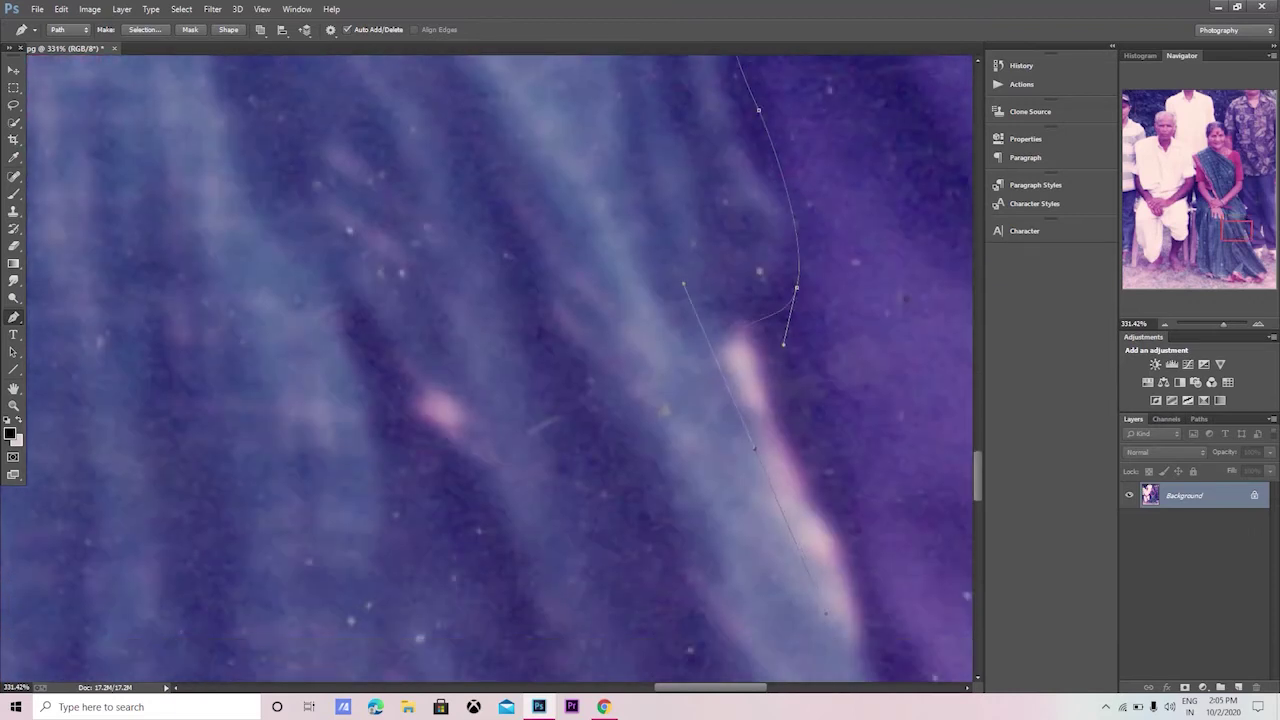
{"action": "scroll", "coordinate": [808, 598], "scroll_direction": "down", "scroll_amount": 3}
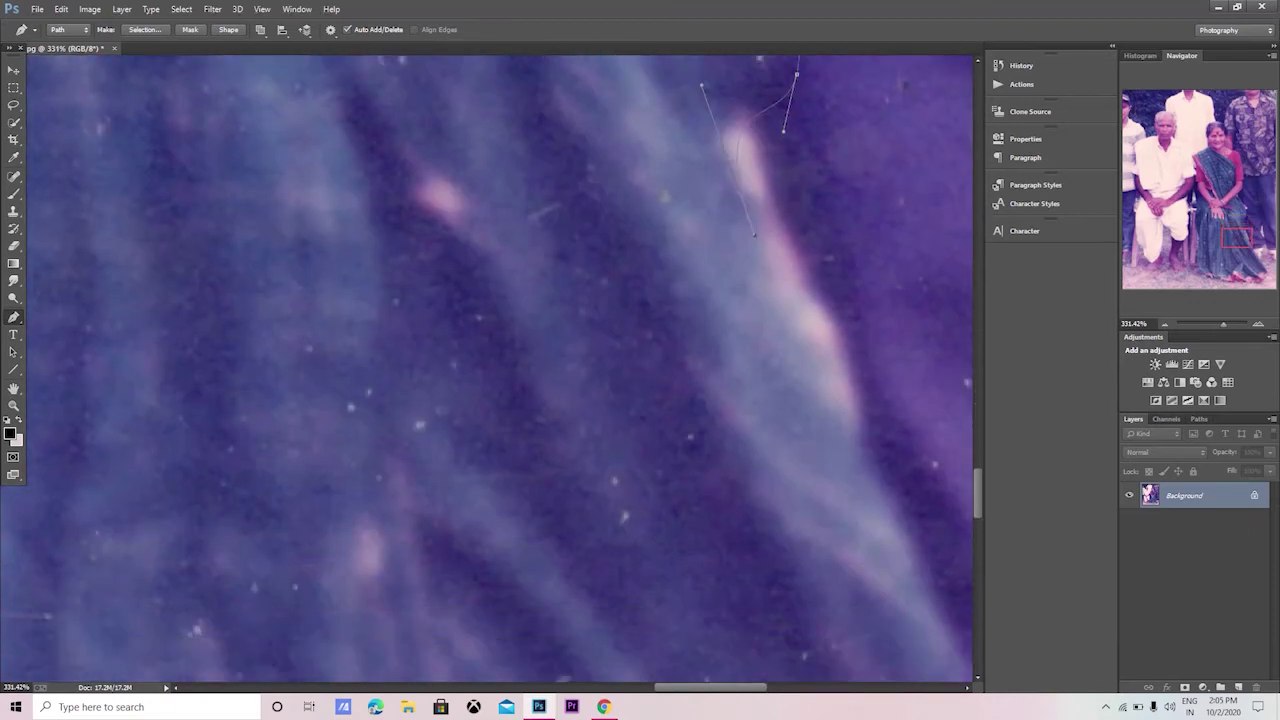
{"action": "left_click_drag", "start_coordinate": [891, 503], "coordinate": [940, 555]}
{"action": "scroll", "coordinate": [880, 480], "scroll_direction": "down", "scroll_amount": 1}
{"action": "scroll", "coordinate": [880, 480], "scroll_direction": "down", "scroll_amount": 1}
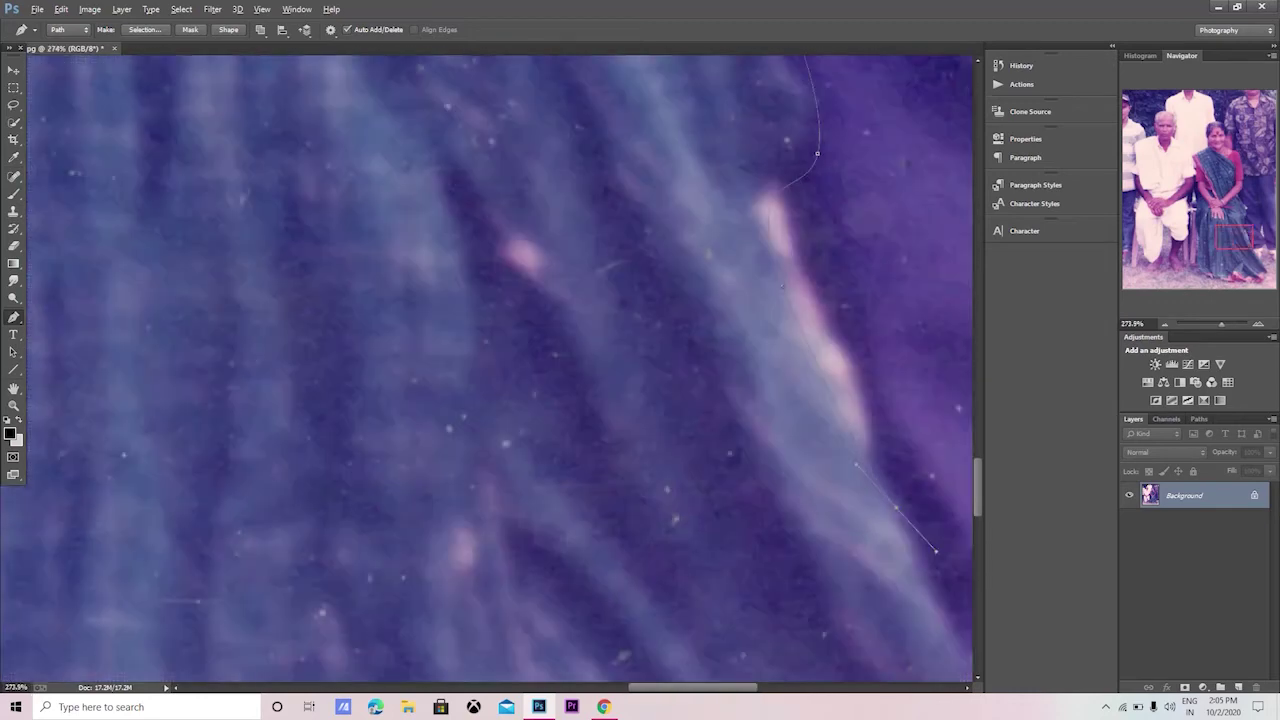
{"action": "scroll", "coordinate": [880, 480], "scroll_direction": "down", "scroll_amount": 2}
{"action": "scroll", "coordinate": [880, 480], "scroll_direction": "down", "scroll_amount": 2}
{"action": "scroll", "coordinate": [955, 515], "scroll_direction": "up", "scroll_amount": 1}
Refine the path's last curve around the saree's lower right corner.
{"action": "scroll", "coordinate": [955, 515], "scroll_direction": "up", "scroll_amount": 1}
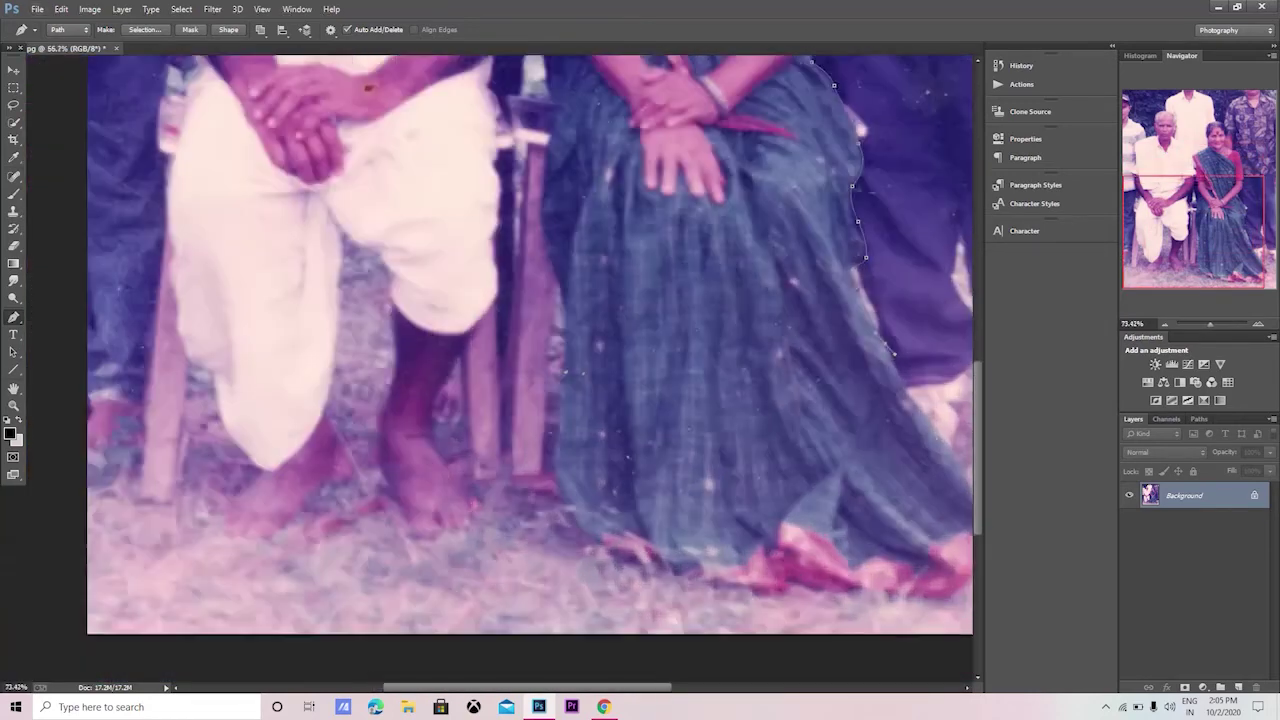
{"action": "scroll", "coordinate": [955, 515], "scroll_direction": "up", "scroll_amount": 2}
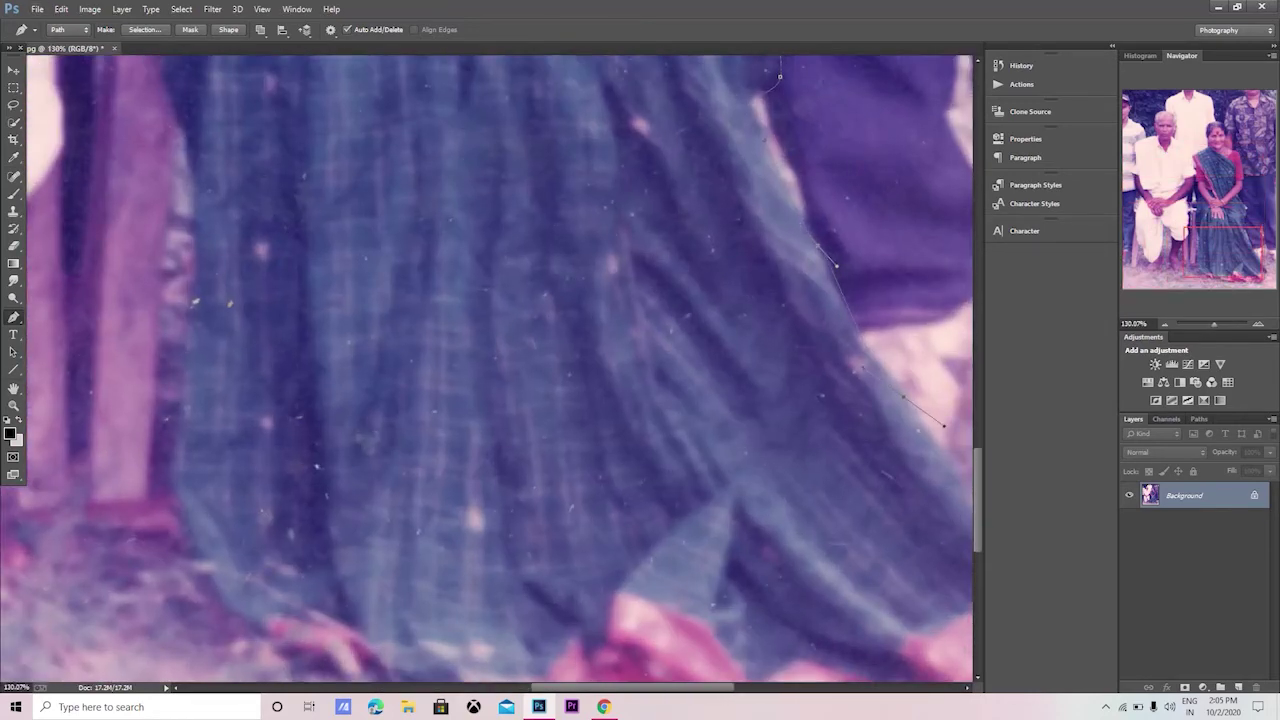
{"action": "scroll", "coordinate": [938, 424], "scroll_direction": "down", "scroll_amount": 2}
{"action": "scroll", "coordinate": [940, 447], "scroll_direction": "up", "scroll_amount": 1}
{"action": "scroll", "coordinate": [940, 447], "scroll_direction": "up", "scroll_amount": 1}
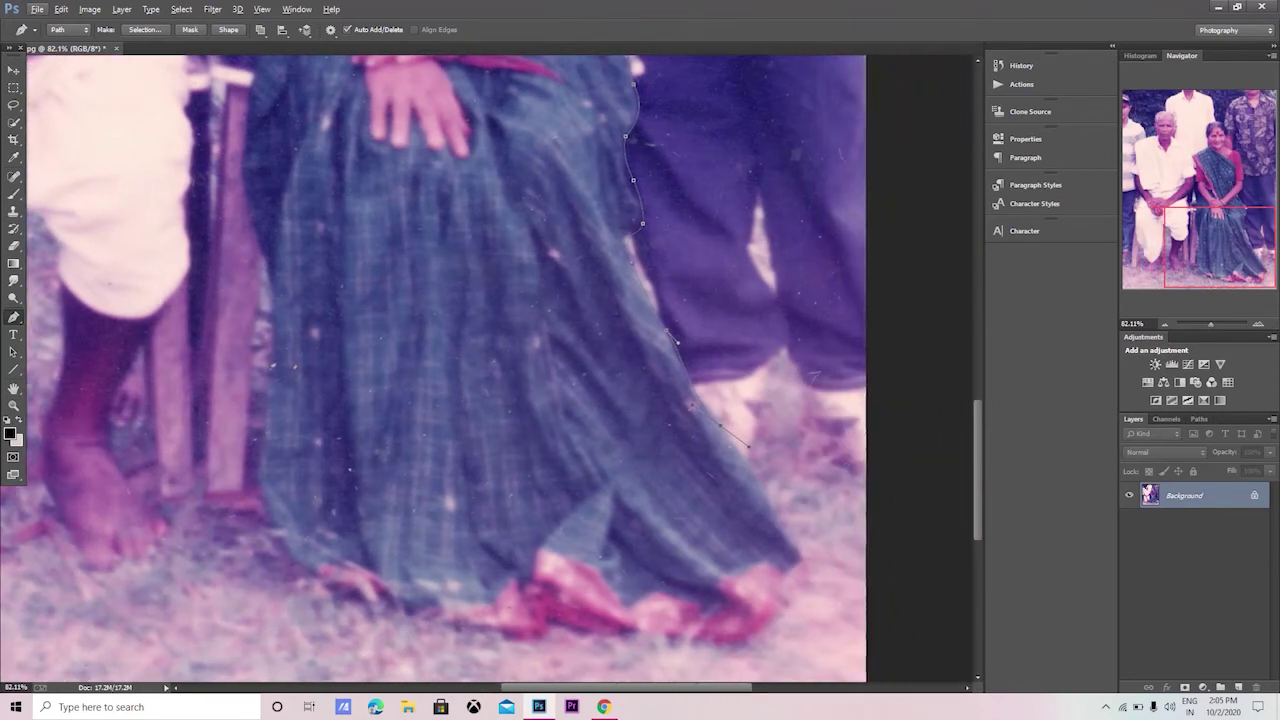
{"action": "scroll", "coordinate": [688, 385], "scroll_direction": "up", "scroll_amount": 1}
{"action": "scroll", "coordinate": [688, 385], "scroll_direction": "down", "scroll_amount": 1}
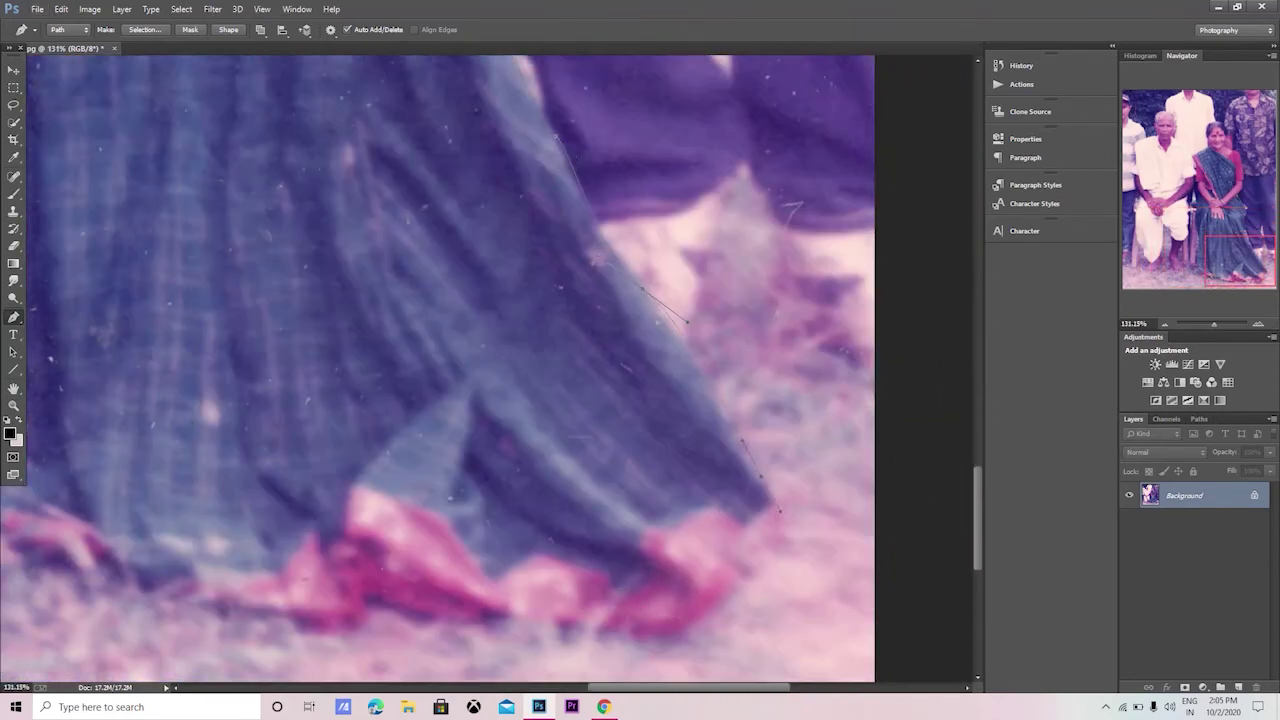
{"action": "left_click_drag", "start_coordinate": [805, 522], "coordinate": [807, 520]}
{"action": "left_click_drag", "start_coordinate": [763, 558], "coordinate": [810, 510]}
{"action": "scroll", "coordinate": [810, 510], "scroll_direction": "down", "scroll_amount": 1}
{"action": "scroll", "coordinate": [810, 510], "scroll_direction": "down", "scroll_amount": 2}
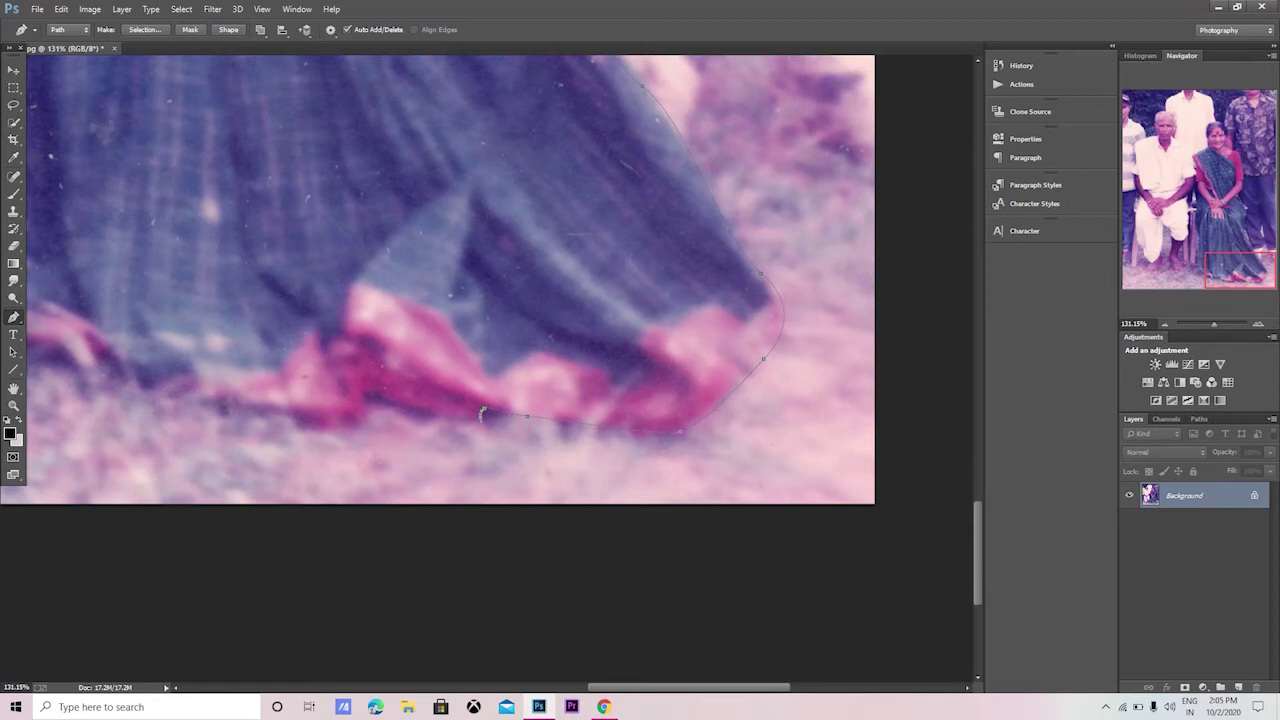
Carry the path leftward along the saree's bottom hem.
{"action": "left_click_drag", "start_coordinate": [374, 393], "coordinate": [357, 393]}
{"action": "scroll", "coordinate": [372, 393], "scroll_direction": "up", "scroll_amount": 2}
{"action": "scroll", "coordinate": [372, 393], "scroll_direction": "up", "scroll_amount": 2}
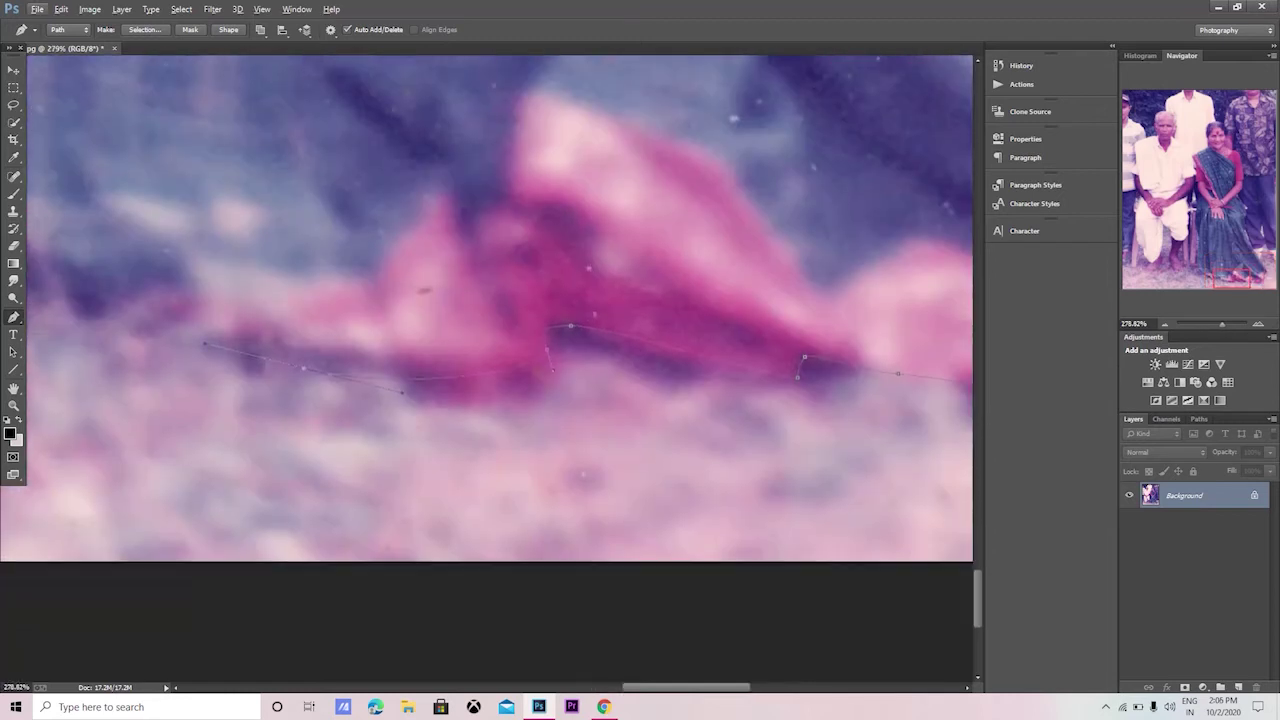
{"action": "scroll", "coordinate": [372, 393], "scroll_direction": "up", "scroll_amount": 1}
{"action": "scroll", "coordinate": [372, 393], "scroll_direction": "up", "scroll_amount": 1}
{"action": "scroll", "coordinate": [400, 350], "scroll_direction": "left", "scroll_amount": 2}
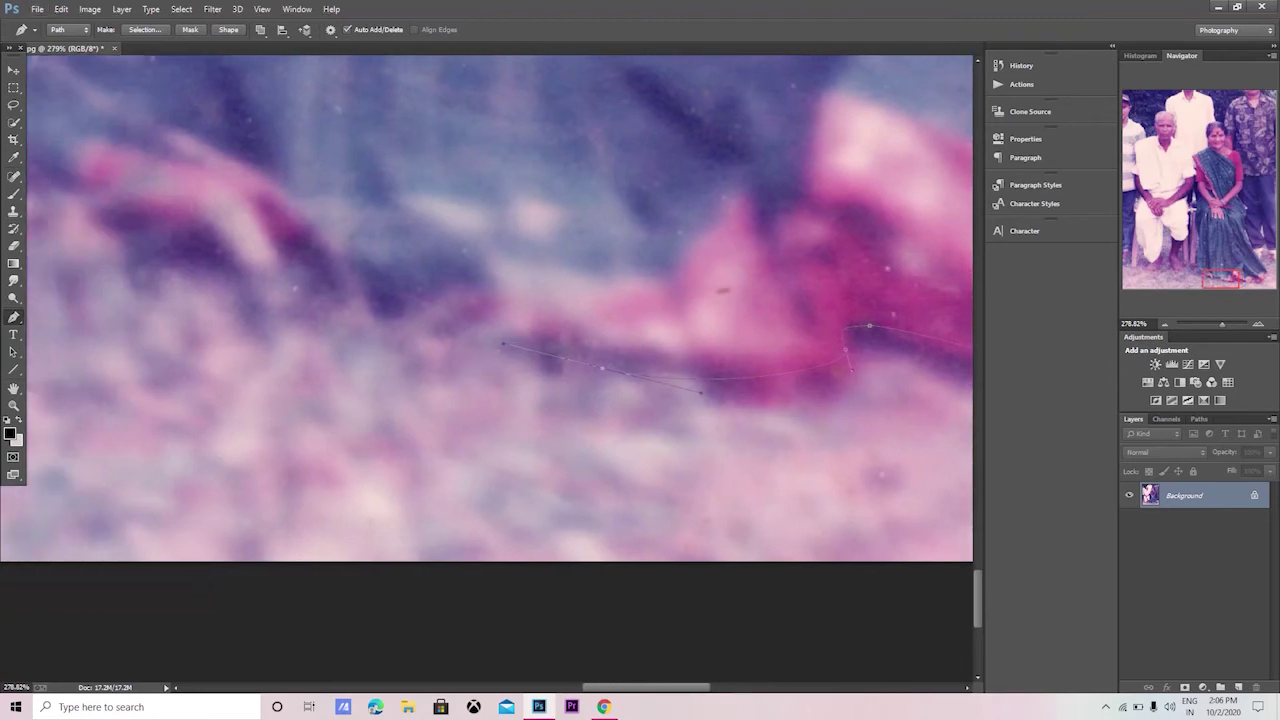
{"action": "left_click_drag", "start_coordinate": [259, 267], "coordinate": [208, 259]}
{"action": "scroll", "coordinate": [486, 300], "scroll_direction": "left", "scroll_amount": 3}
{"action": "scroll", "coordinate": [486, 300], "scroll_direction": "left", "scroll_amount": 3}
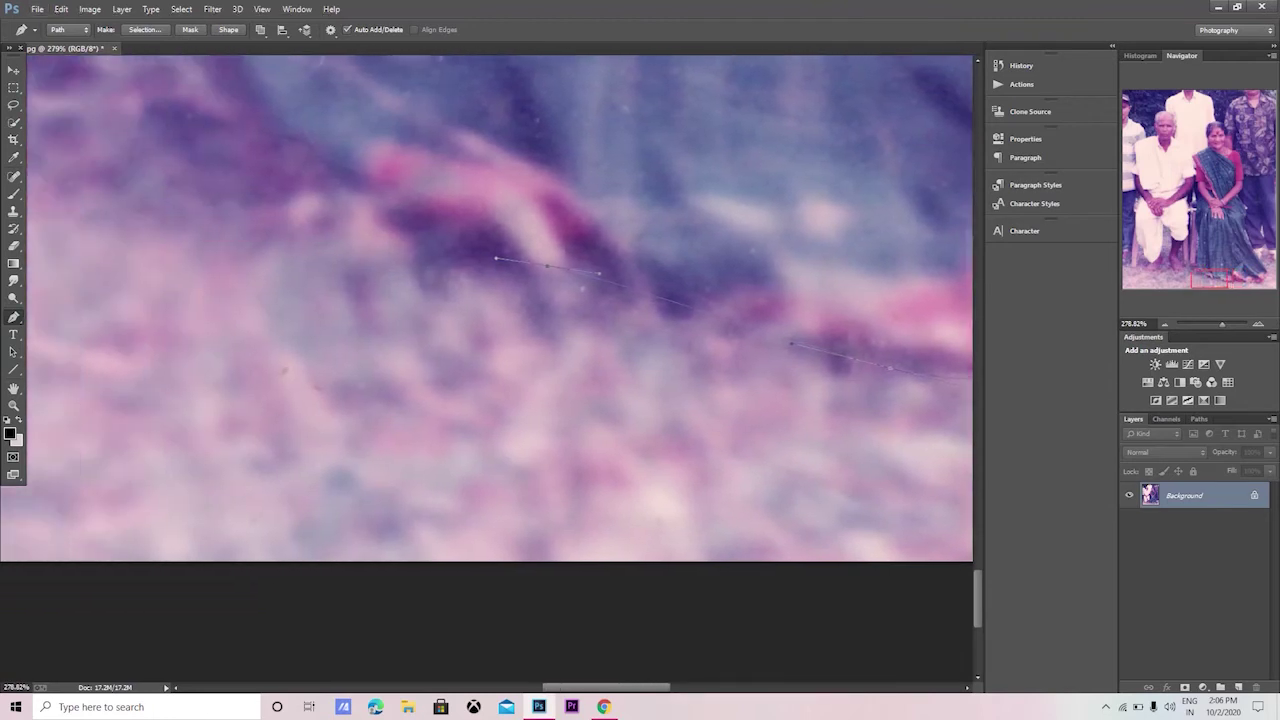
Anchor the hem's left end and start the path up the saree's left edge.
{"action": "scroll", "coordinate": [486, 300], "scroll_direction": "up", "scroll_amount": 1}
{"action": "scroll", "coordinate": [486, 300], "scroll_direction": "down", "scroll_amount": 3}
{"action": "scroll", "coordinate": [486, 300], "scroll_direction": "down", "scroll_amount": 1}
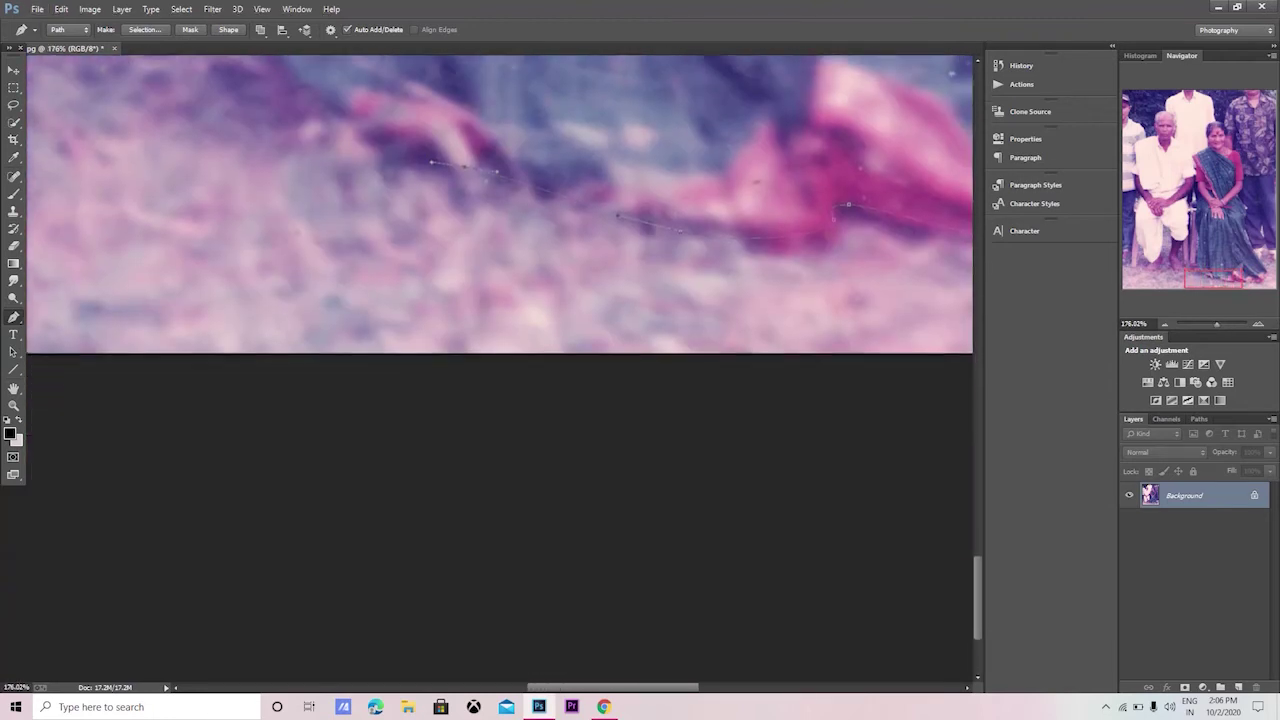
{"action": "scroll", "coordinate": [486, 300], "scroll_direction": "up", "scroll_amount": 1}
{"action": "scroll", "coordinate": [486, 300], "scroll_direction": "up", "scroll_amount": 2}
{"action": "scroll", "coordinate": [486, 350], "scroll_direction": "up", "scroll_amount": 2}
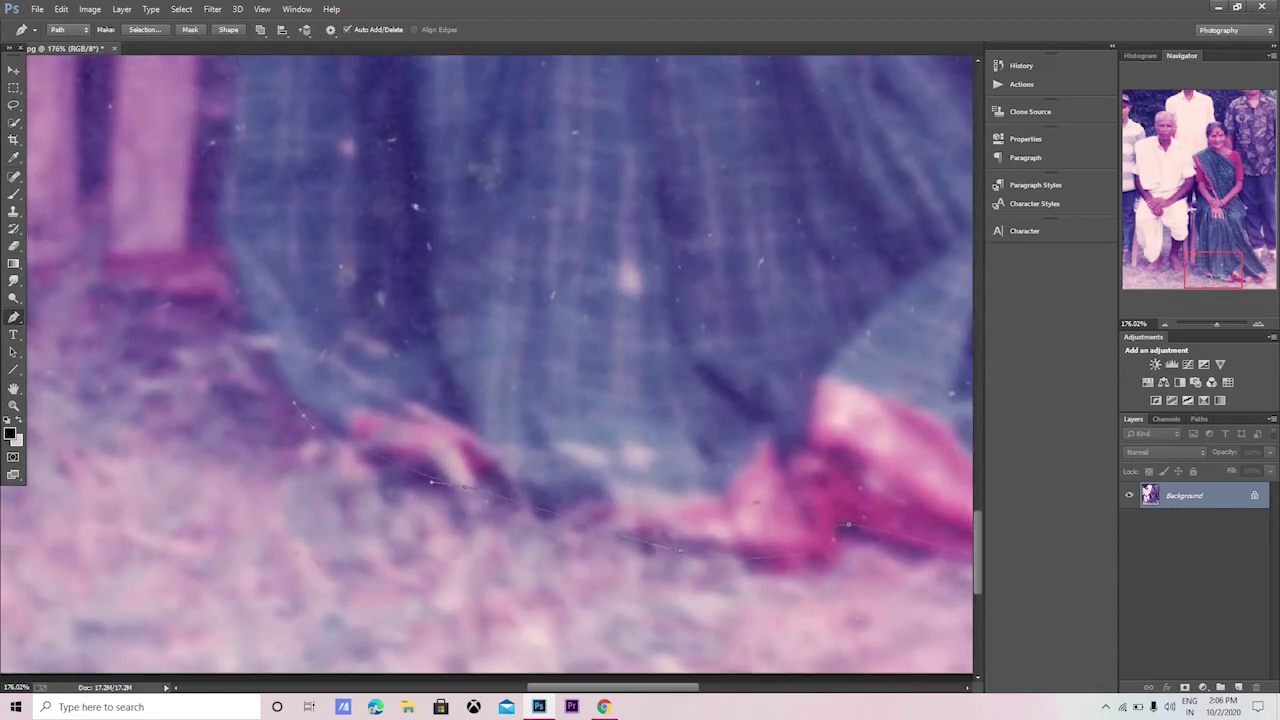
{"action": "left_click", "coordinate": [286, 385]}
{"action": "scroll", "coordinate": [486, 350], "scroll_direction": "up", "scroll_amount": 2}
{"action": "left_click_drag", "start_coordinate": [228, 318], "coordinate": [232, 333]}
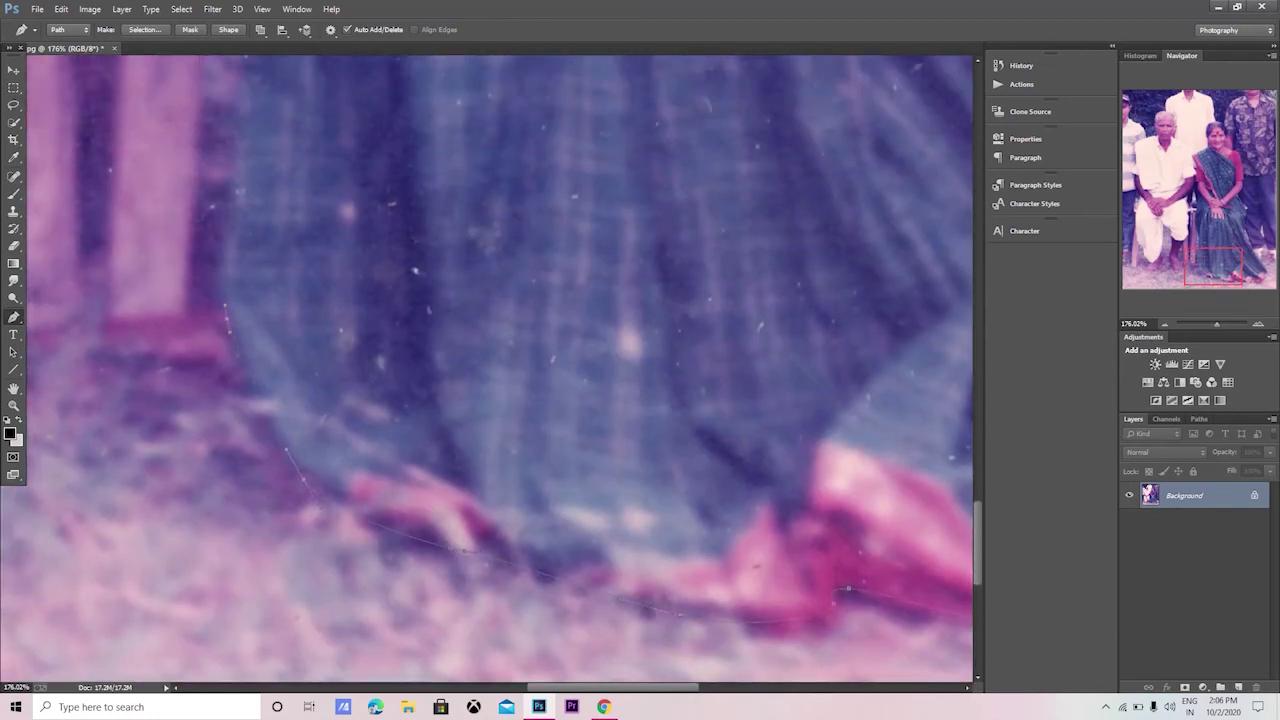
{"action": "scroll", "coordinate": [486, 350], "scroll_direction": "left", "scroll_amount": 2}
Add a corner point and a curved point up the sari's left edge.
{"action": "scroll", "coordinate": [486, 350], "scroll_direction": "down", "scroll_amount": 3}
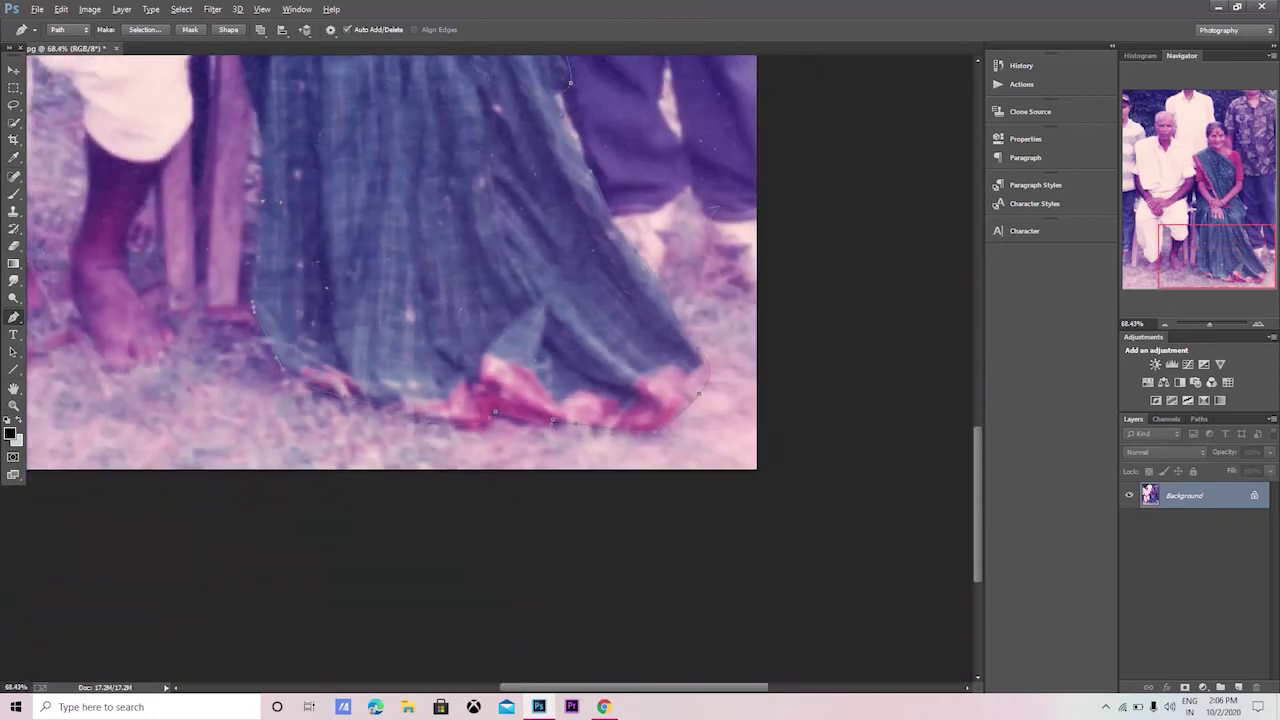
{"action": "scroll", "coordinate": [486, 350], "scroll_direction": "up", "scroll_amount": 1}
{"action": "scroll", "coordinate": [486, 350], "scroll_direction": "up", "scroll_amount": 1}
{"action": "scroll", "coordinate": [486, 350], "scroll_direction": "up", "scroll_amount": 2}
{"action": "scroll", "coordinate": [486, 350], "scroll_direction": "up", "scroll_amount": 1}
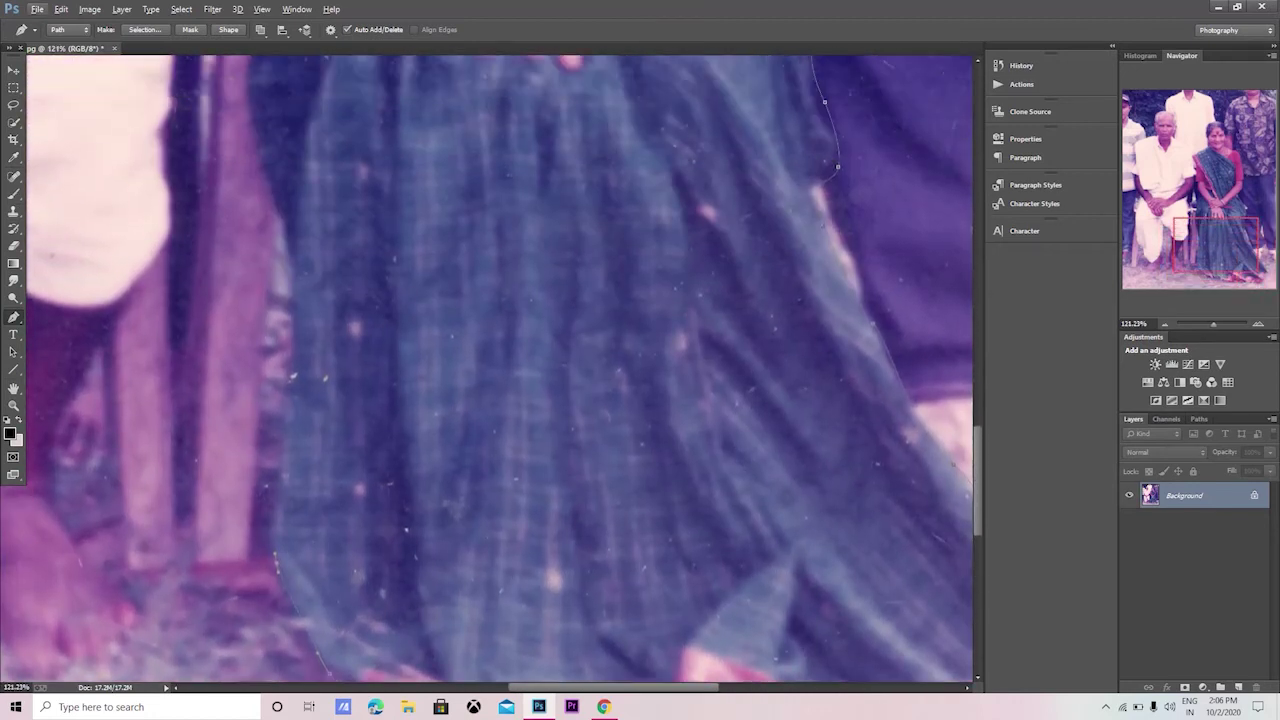
{"action": "scroll", "coordinate": [486, 350], "scroll_direction": "up", "scroll_amount": 1}
{"action": "left_click", "coordinate": [290, 389]}
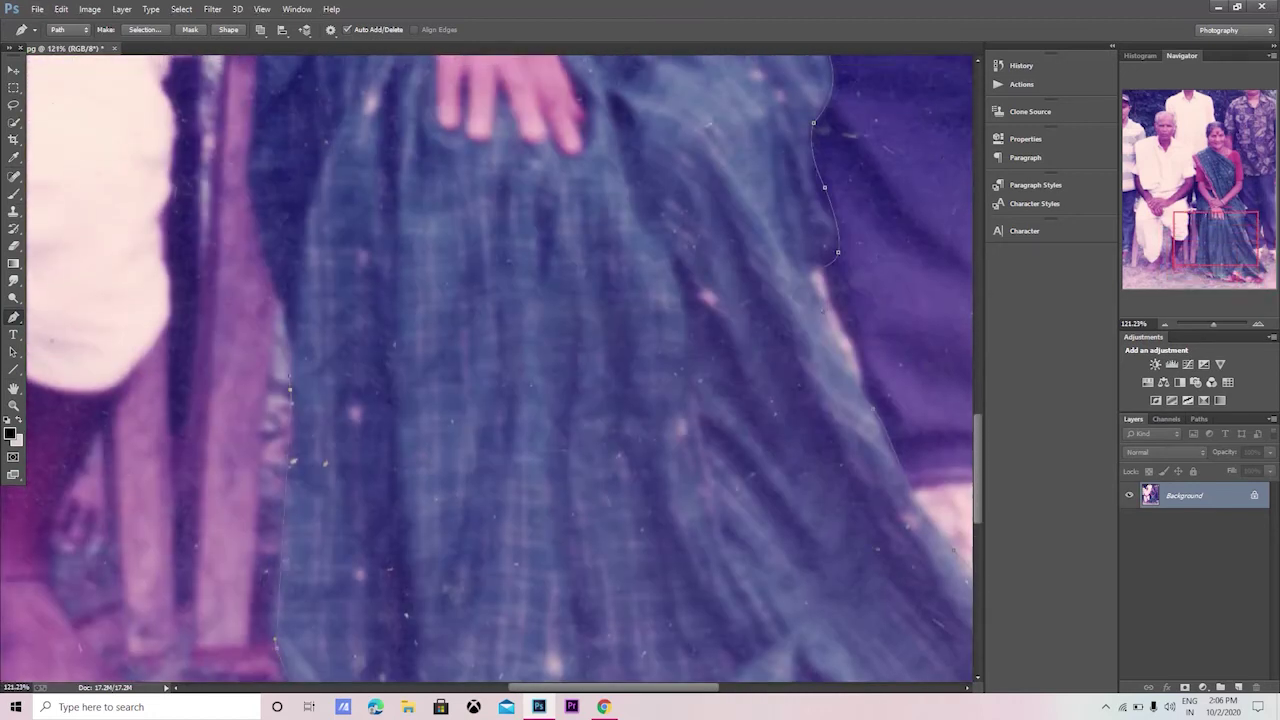
{"action": "mouse_move", "coordinate": [275, 290]}
{"action": "left_mouse_down"}
{"action": "mouse_move", "coordinate": [287, 314]}
{"action": "mouse_move", "coordinate": [258, 253]}
{"action": "left_mouse_up"}
Add two anchors climbing the left edge of the woman's arm.
{"action": "scroll", "coordinate": [287, 314], "scroll_direction": "up", "scroll_amount": 2}
{"action": "scroll", "coordinate": [256, 266], "scroll_direction": "up", "scroll_amount": 1}
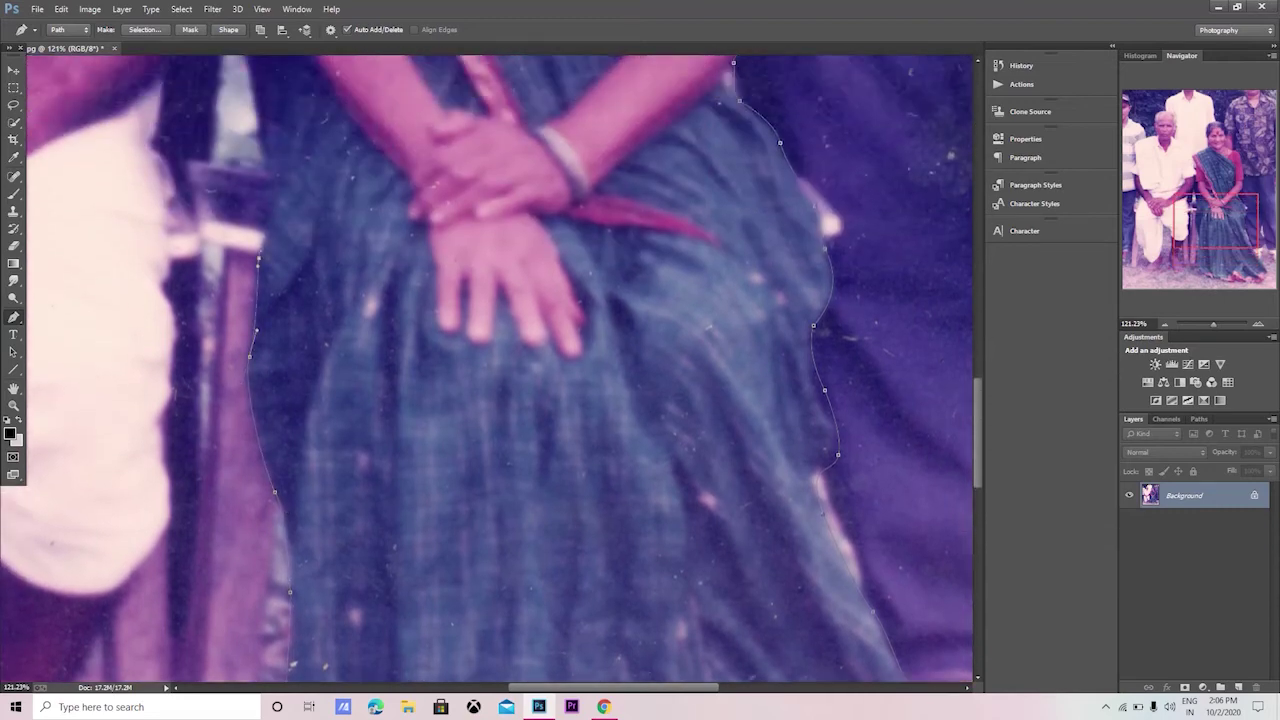
{"action": "scroll", "coordinate": [268, 215], "scroll_direction": "up", "scroll_amount": 1}
{"action": "scroll", "coordinate": [268, 400], "scroll_direction": "up", "scroll_amount": 2}
{"action": "scroll", "coordinate": [268, 518], "scroll_direction": "up", "scroll_amount": 2}
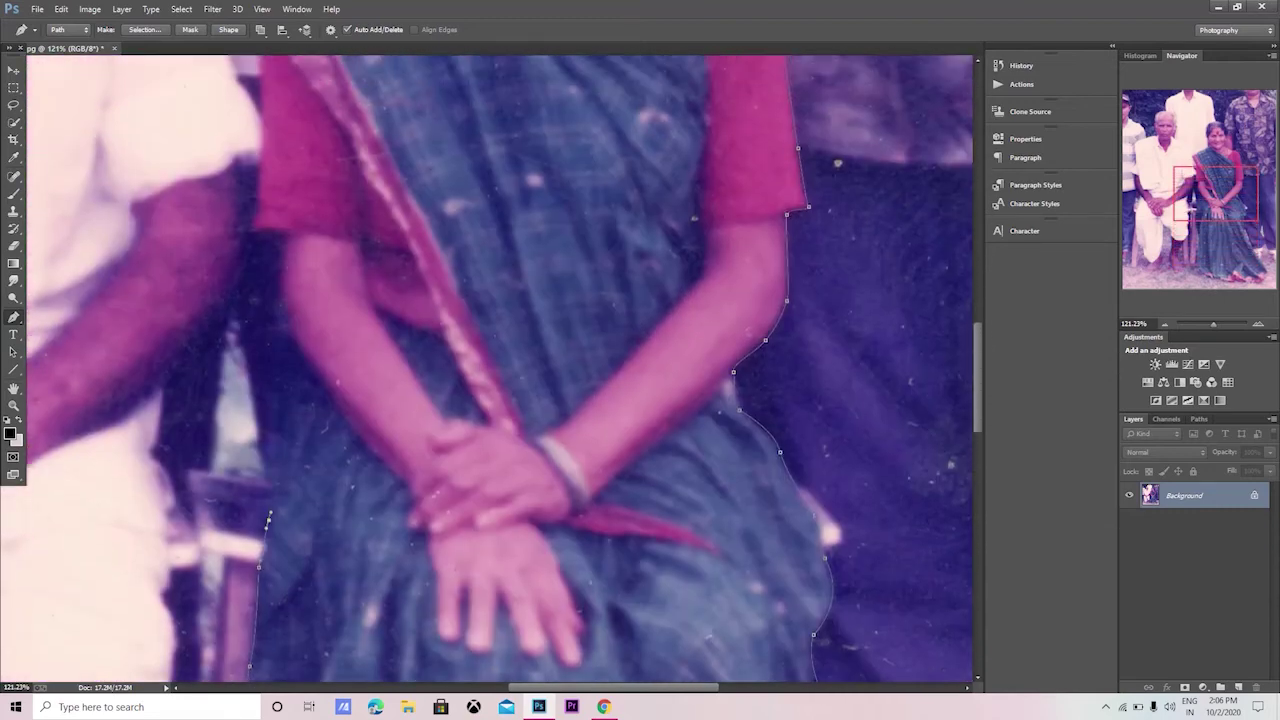
{"action": "left_click", "coordinate": [299, 400]}
{"action": "left_click", "coordinate": [306, 355]}
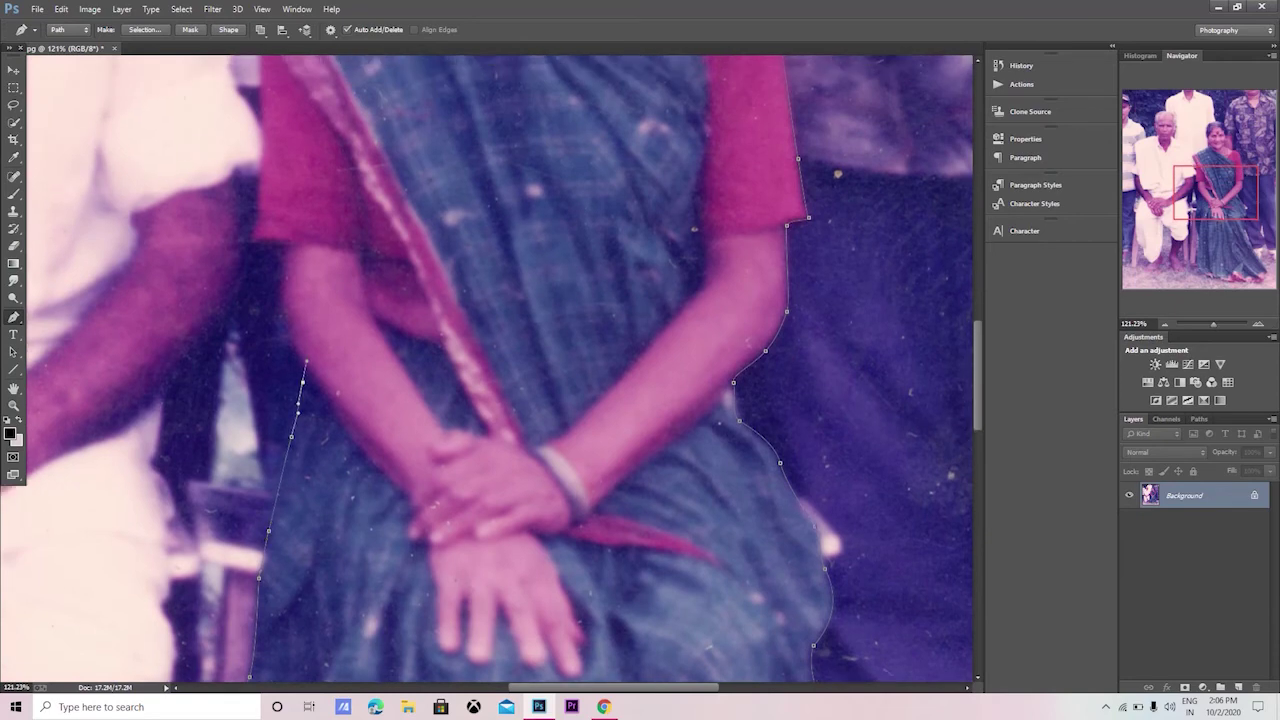
Zoom to 343% and trace curved anchors up the woman's left arm.
{"action": "scroll", "coordinate": [310, 305], "scroll_direction": "up", "scroll_amount": 3}
{"action": "scroll", "coordinate": [310, 350], "scroll_direction": "up", "scroll_amount": 2}
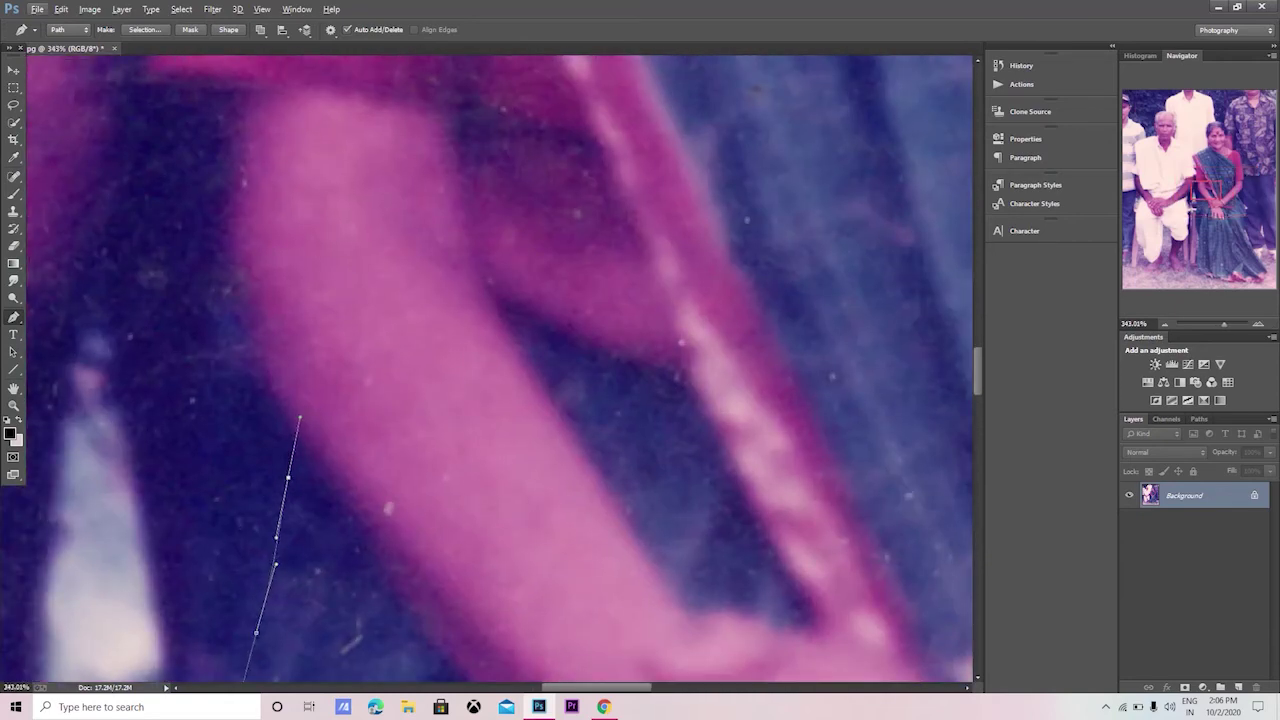
{"action": "left_click", "coordinate": [296, 434]}
{"action": "left_click_drag", "start_coordinate": [238, 288], "coordinate": [225, 212]}
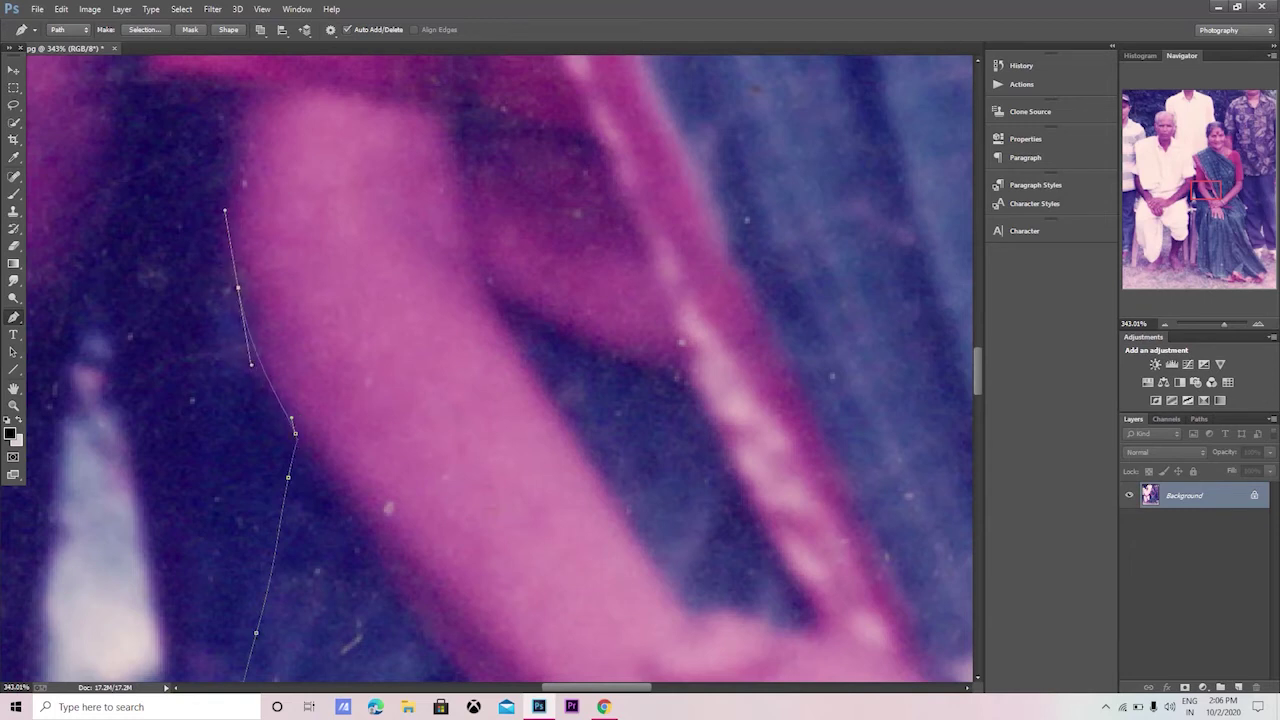
{"action": "left_click_drag", "start_coordinate": [233, 157], "coordinate": [241, 134]}
{"action": "scroll", "coordinate": [241, 134], "scroll_direction": "up", "scroll_amount": 3}
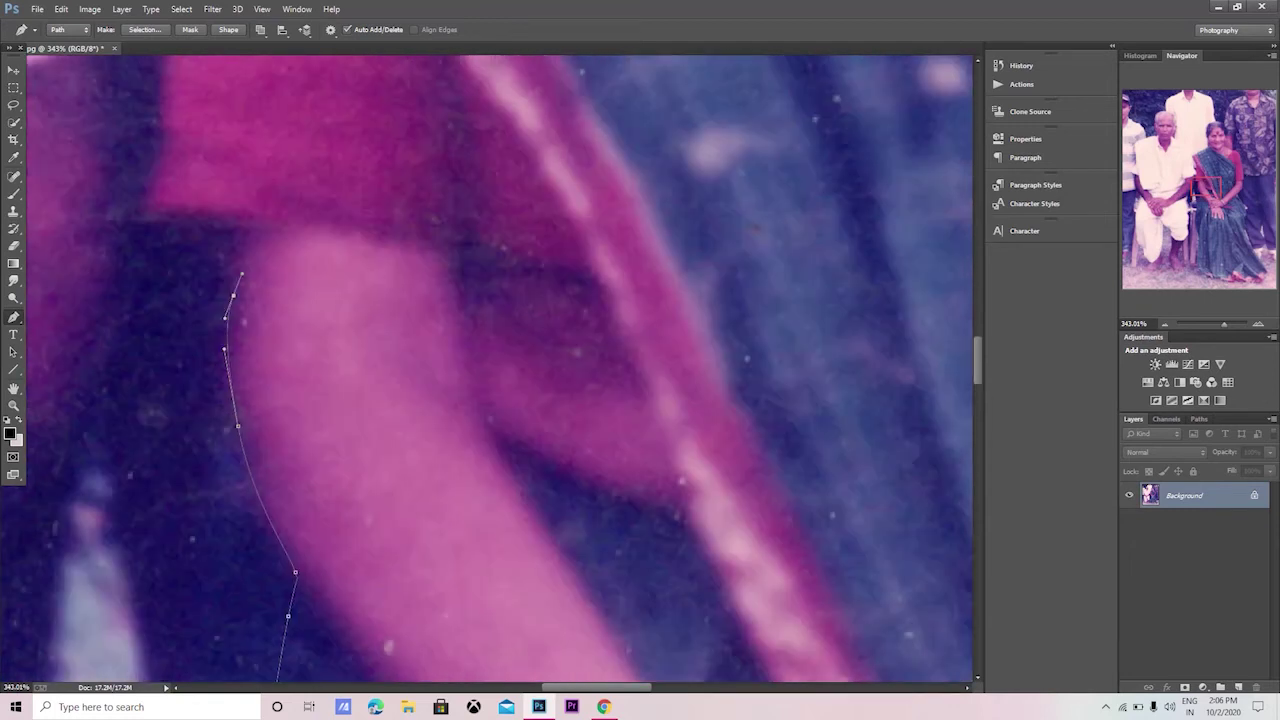
{"action": "left_click", "coordinate": [242, 227]}
Place corner anchors along the red sleeve's bottom edge, breaking one handle.
{"action": "left_click", "coordinate": [145, 215]}
{"action": "scroll", "coordinate": [145, 215], "scroll_direction": "up", "scroll_amount": 2}
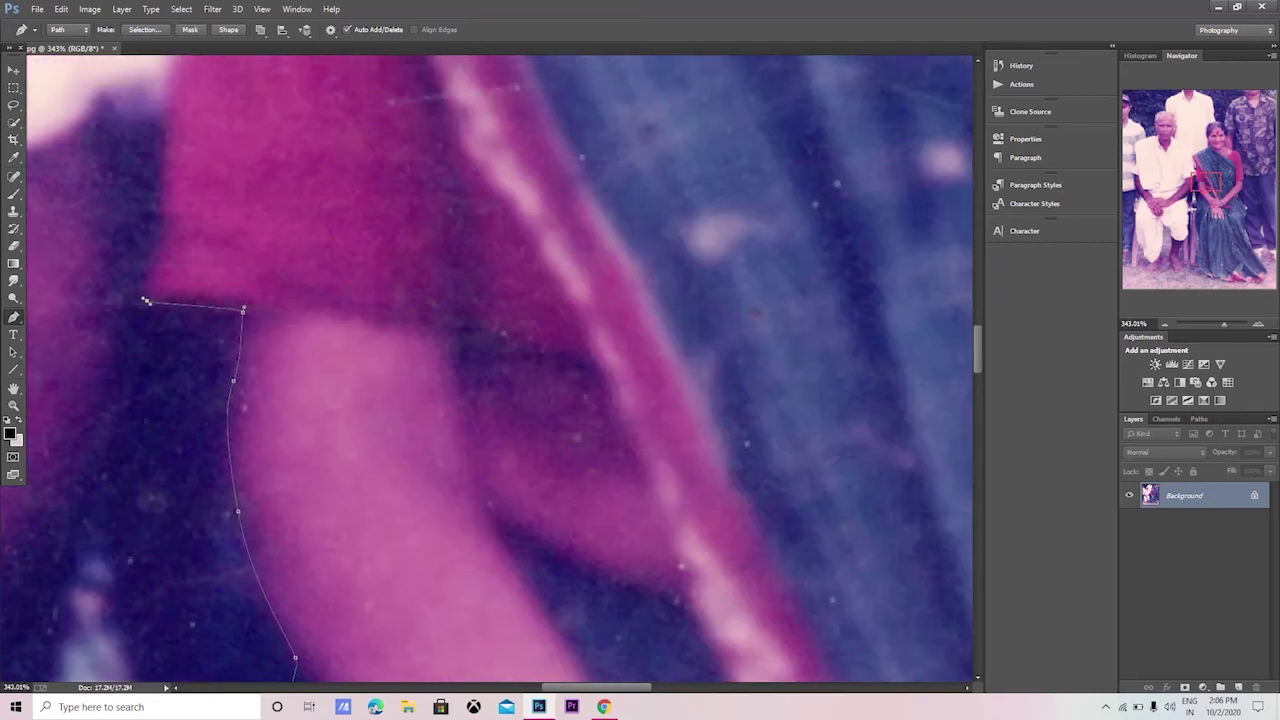
{"action": "scroll", "coordinate": [145, 300], "scroll_direction": "up", "scroll_amount": 3}
{"action": "left_click", "coordinate": [162, 250]}
{"action": "left_click_drag", "start_coordinate": [162, 250], "coordinate": [146, 206]}
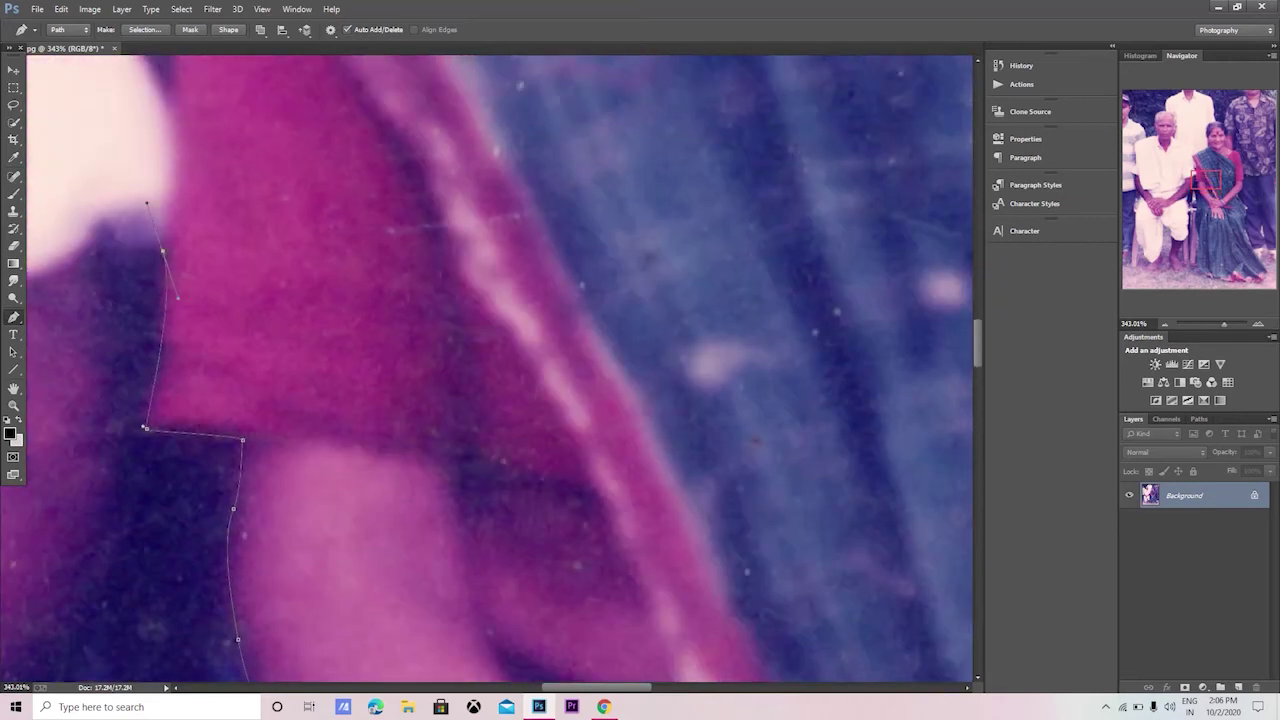
{"action": "left_click", "coordinate": [162, 250], "text": "alt"}
{"action": "scroll", "coordinate": [104, 320], "scroll_direction": "down", "scroll_amount": 2, "text": "alt"}
{"action": "scroll", "coordinate": [104, 335], "scroll_direction": "down", "scroll_amount": 2, "text": "alt"}
{"action": "scroll", "coordinate": [104, 345], "scroll_direction": "down", "scroll_amount": 2, "text": "alt"}
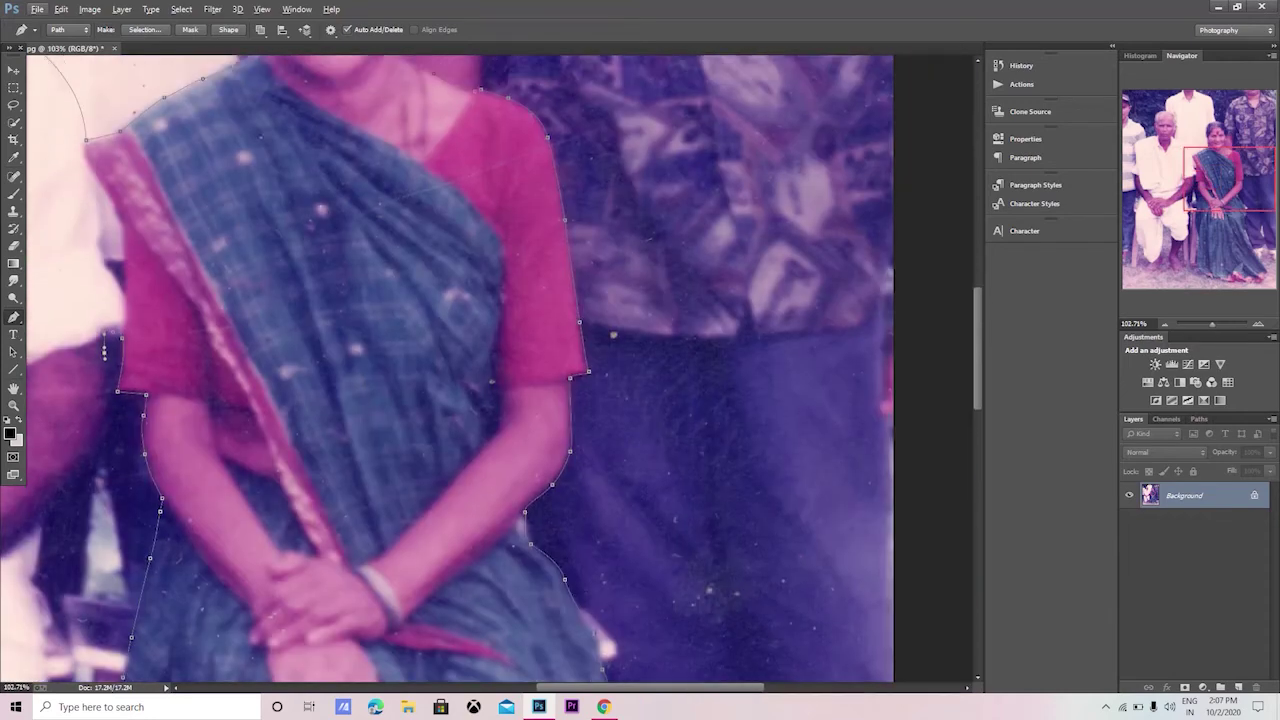
{"action": "scroll", "coordinate": [104, 350], "scroll_direction": "up", "scroll_amount": 2}
{"action": "left_click_drag", "start_coordinate": [104, 405], "coordinate": [574, 405]}
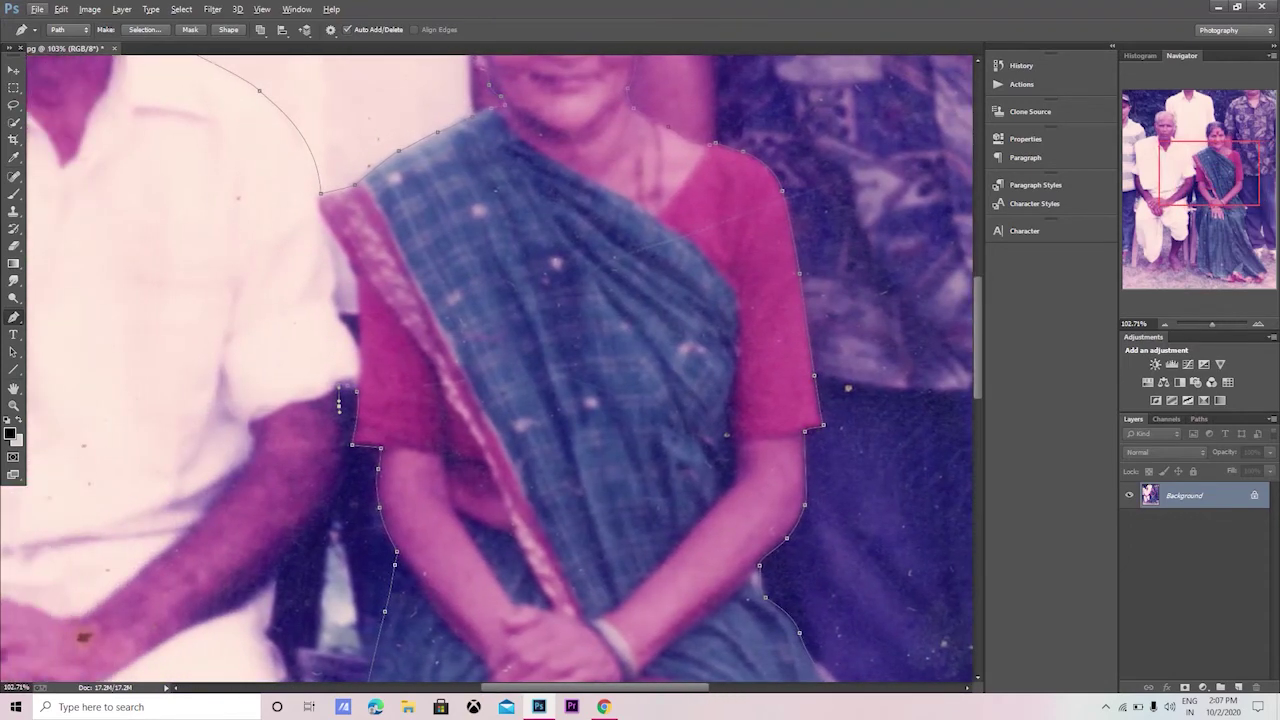
{"action": "scroll", "coordinate": [490, 370], "scroll_direction": "down", "scroll_amount": 4}
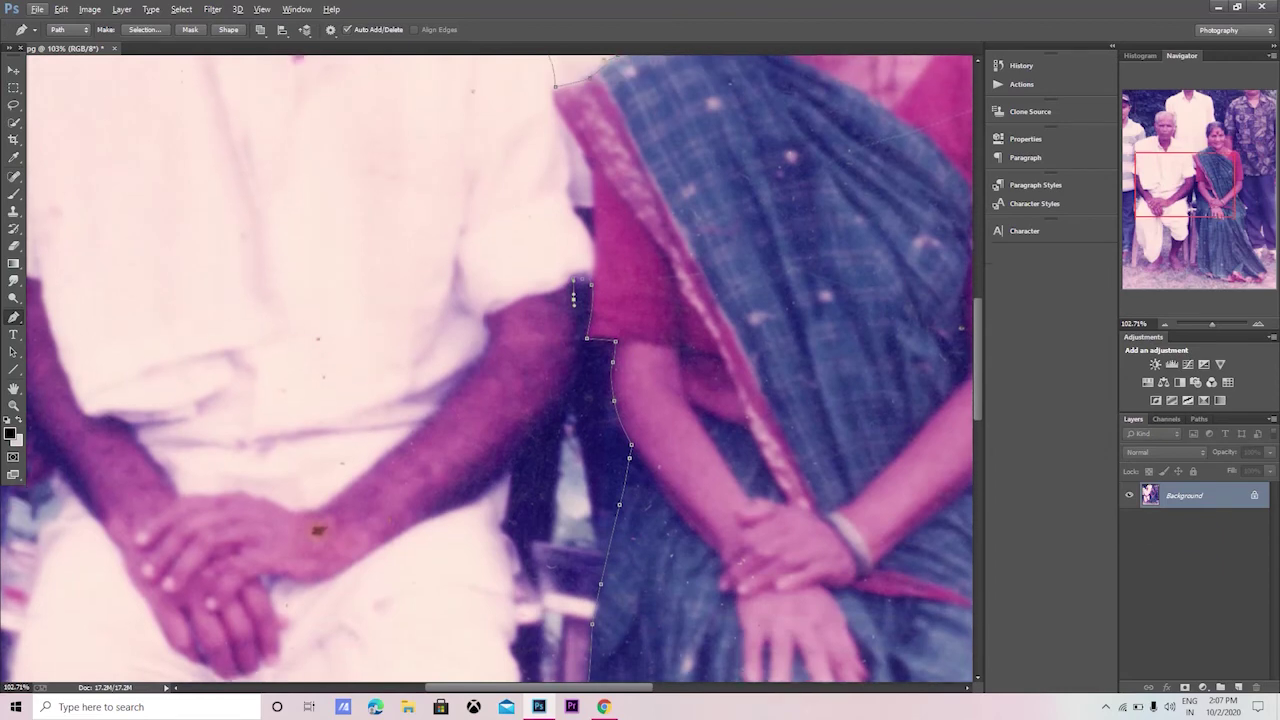
{"action": "key", "text": "super"}
{"action": "key", "text": "super"}
{"action": "scroll", "coordinate": [542, 378], "scroll_direction": "down", "scroll_amount": 3}
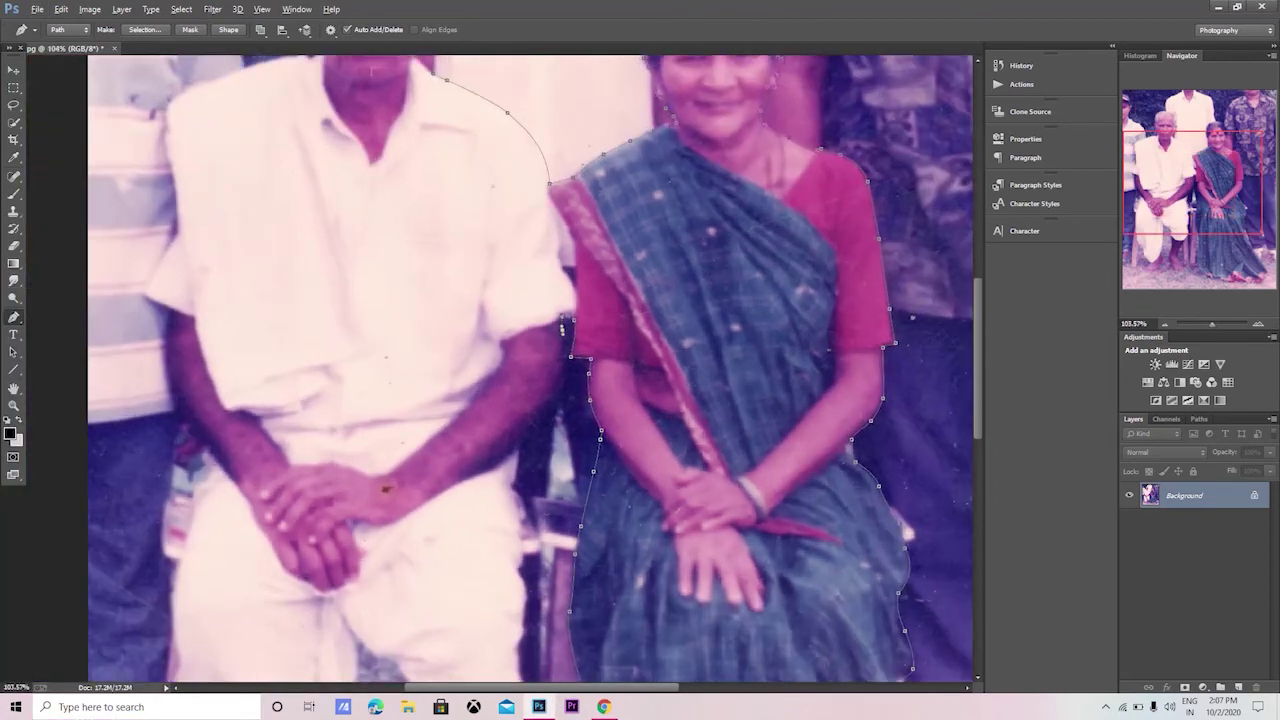
{"action": "scroll", "coordinate": [542, 378], "scroll_direction": "up", "scroll_amount": 3}
{"action": "scroll", "coordinate": [542, 378], "scroll_direction": "up", "scroll_amount": 2}
Trace the path down the man's forearm, redoing misplaced anchors.
{"action": "left_click_drag", "start_coordinate": [588, 383], "coordinate": [541, 442]}
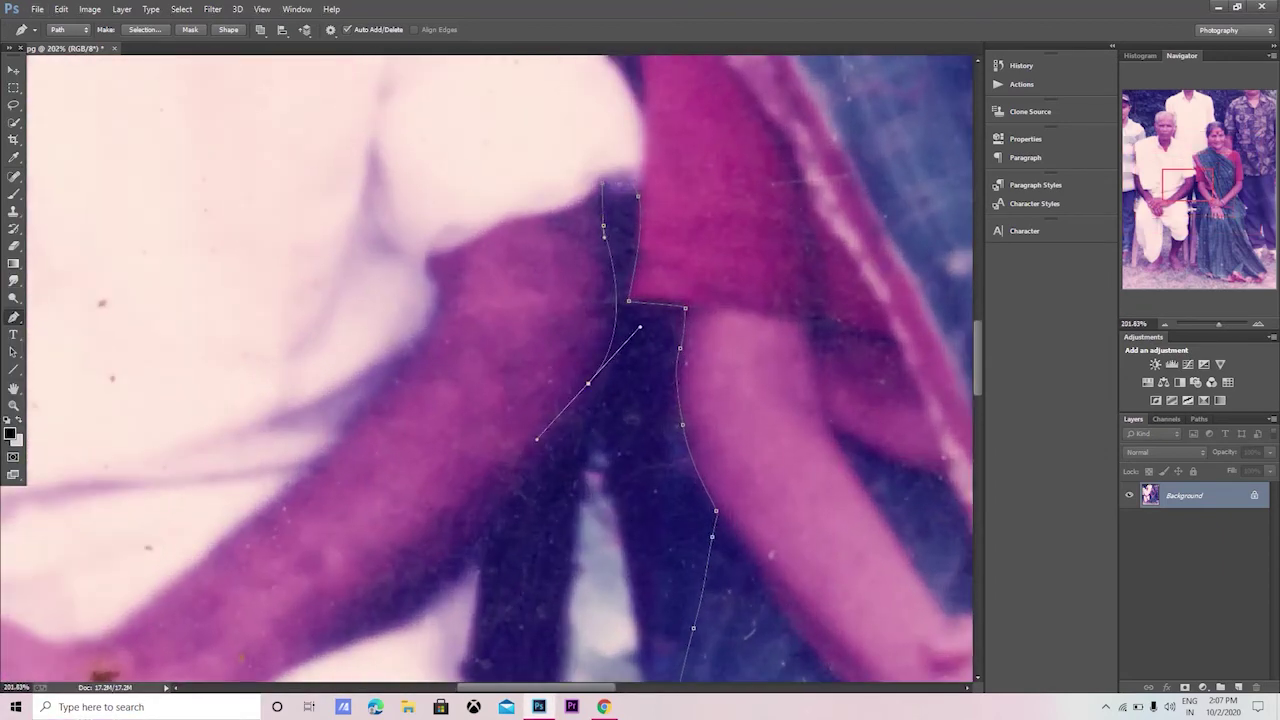
{"action": "left_click_drag", "start_coordinate": [487, 526], "coordinate": [455, 551]}
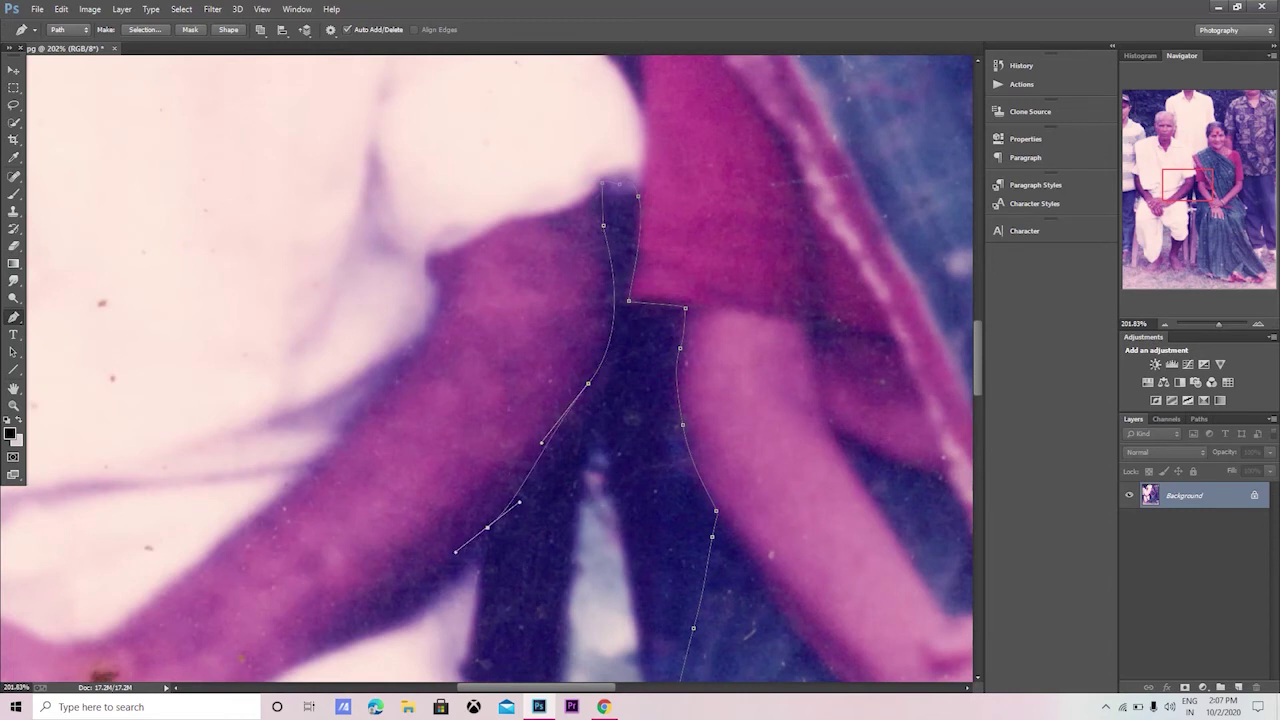
{"action": "scroll", "coordinate": [455, 551], "scroll_direction": "down", "scroll_amount": 2}
{"action": "key", "text": "ctrl+alt+z"}
{"action": "key", "text": "ctrl+alt+z"}
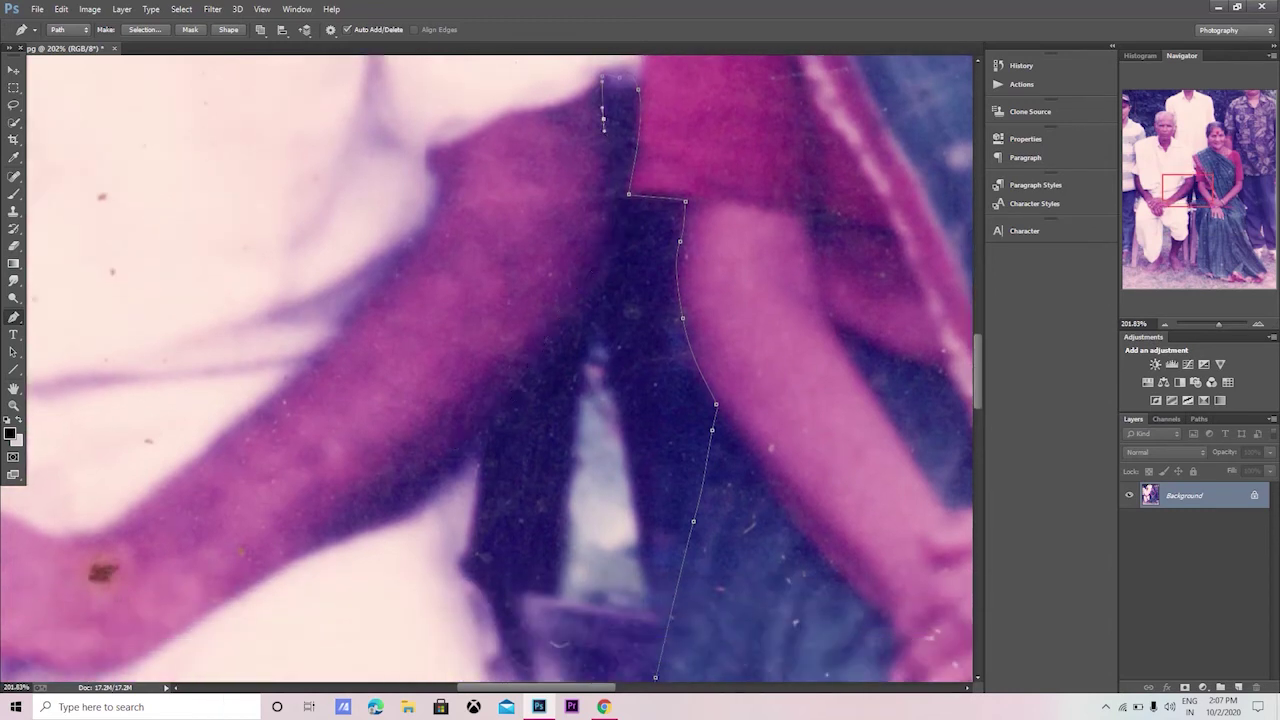
{"action": "left_click_drag", "start_coordinate": [607, 262], "coordinate": [572, 321]}
{"action": "left_click_drag", "start_coordinate": [463, 441], "coordinate": [376, 494]}
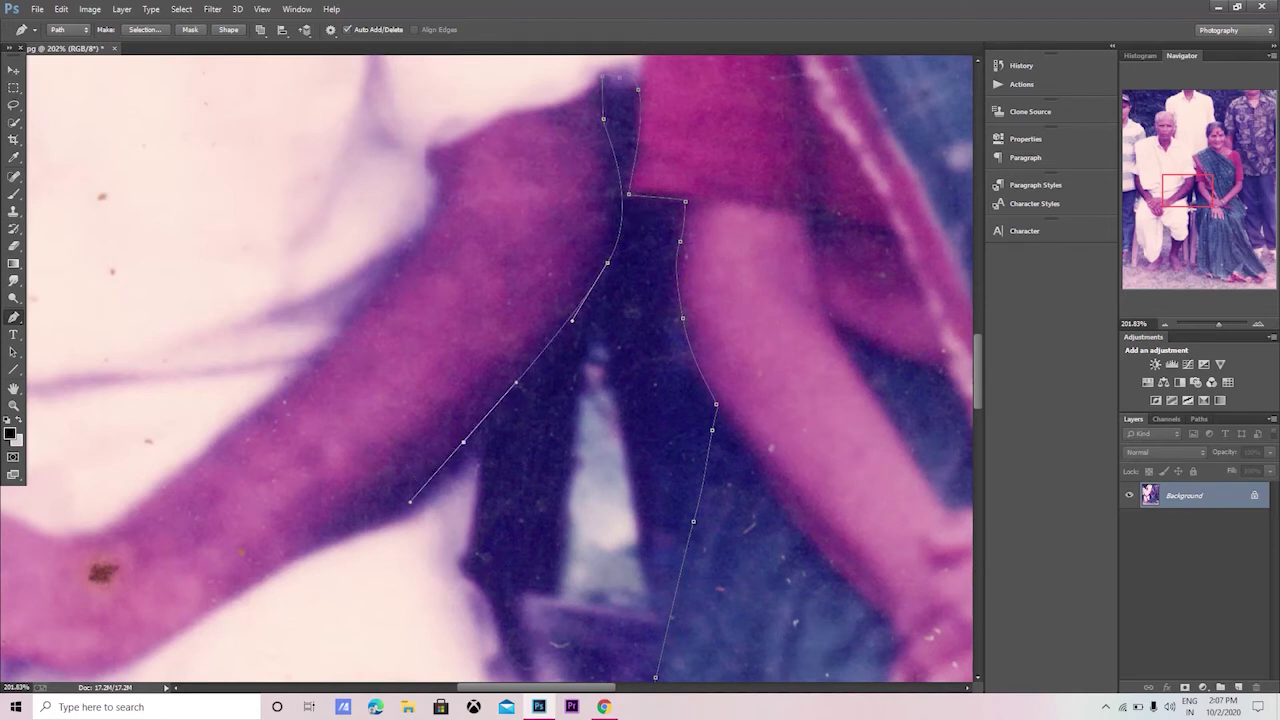
{"action": "scroll", "coordinate": [376, 494], "scroll_direction": "down", "scroll_amount": 1}
{"action": "scroll", "coordinate": [376, 494], "scroll_direction": "down", "scroll_amount": 3}
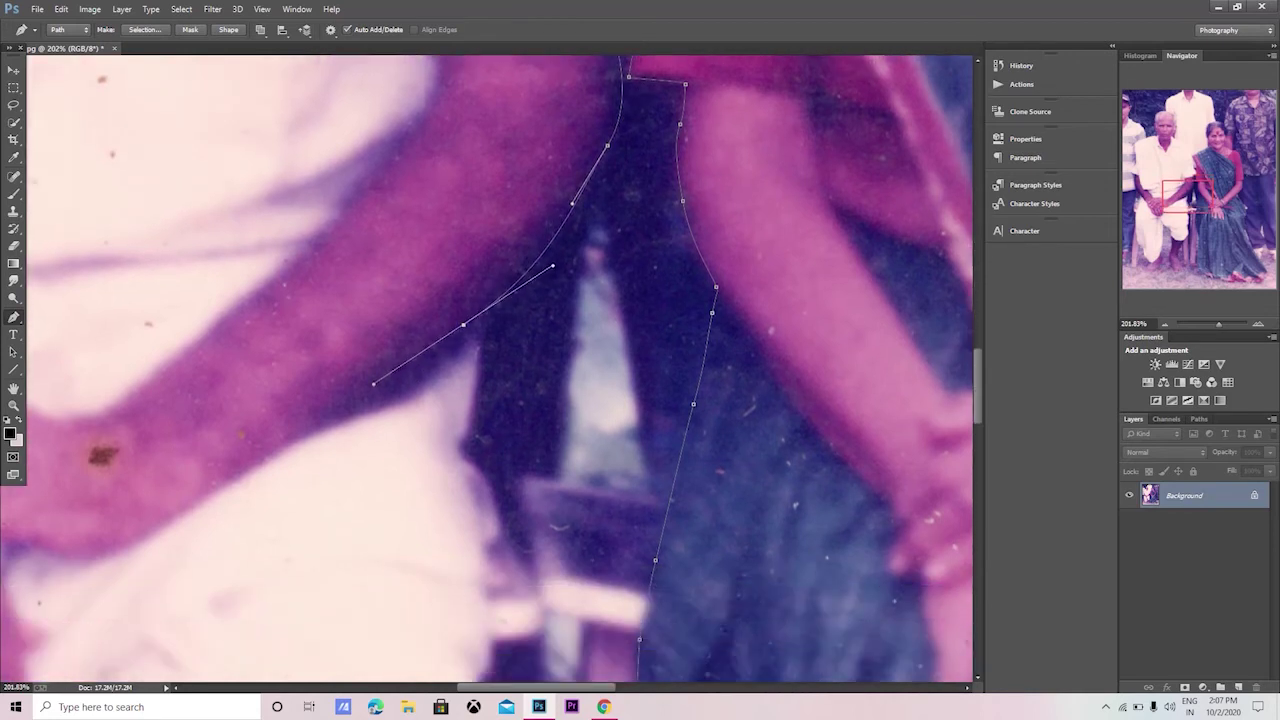
{"action": "key", "text": "ctrl+z"}
{"action": "left_click", "coordinate": [486, 326]}
Run curved anchors down the side of the man's white shirt toward his lap.
{"action": "scroll", "coordinate": [486, 326], "scroll_direction": "down", "scroll_amount": 3}
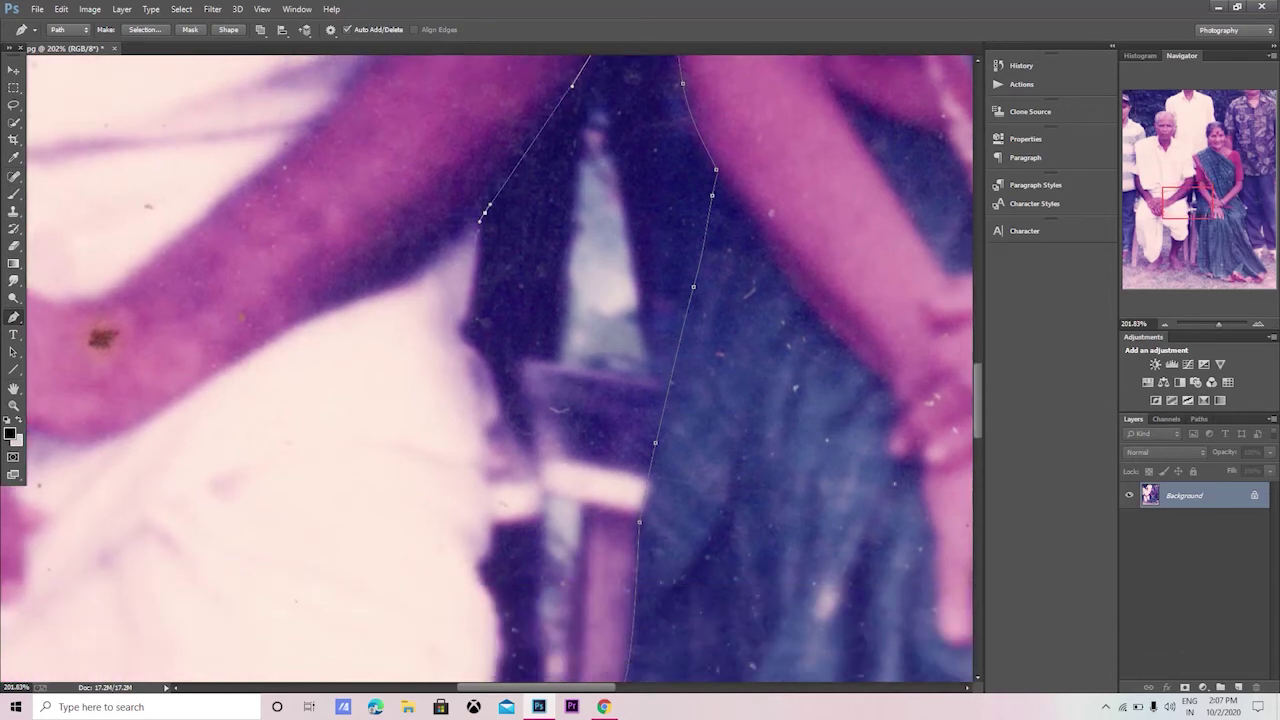
{"action": "scroll", "coordinate": [483, 216], "scroll_direction": "down", "scroll_amount": 2}
{"action": "scroll", "coordinate": [482, 154], "scroll_direction": "down", "scroll_amount": 2}
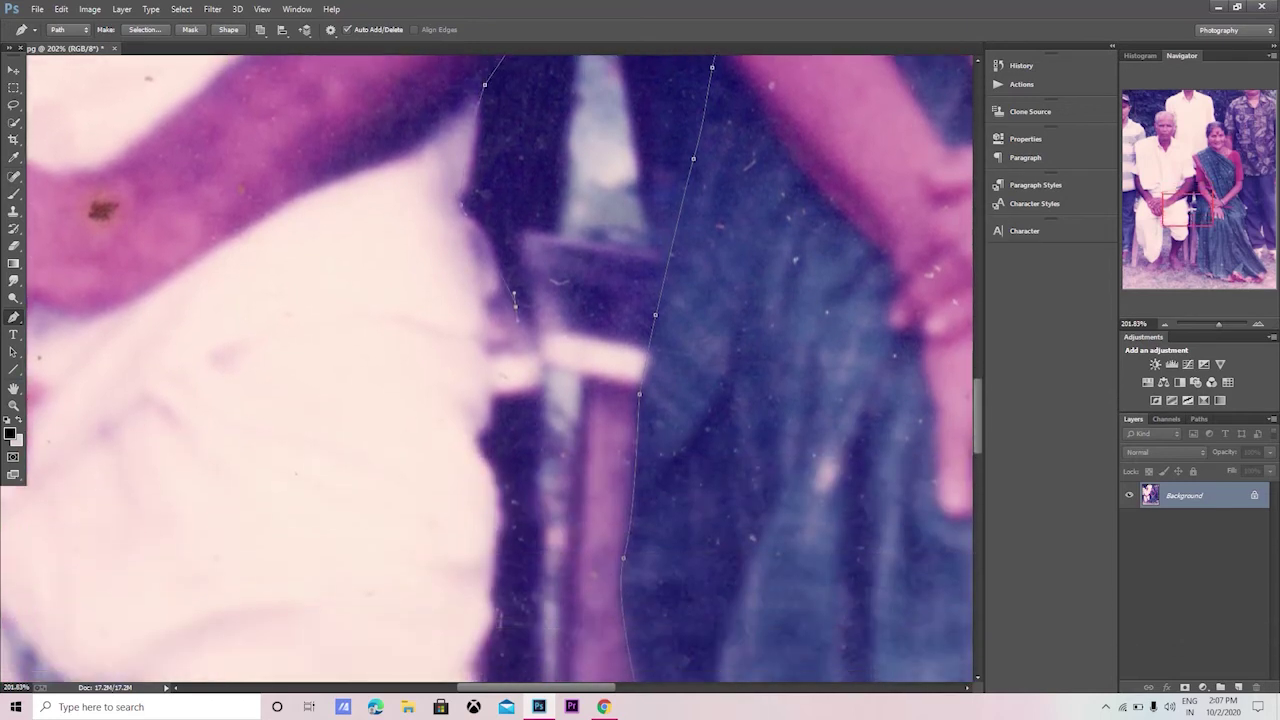
{"action": "scroll", "coordinate": [514, 244], "scroll_direction": "down", "scroll_amount": 2}
{"action": "key", "text": "ctrl+z"}
{"action": "left_click_drag", "start_coordinate": [487, 265], "coordinate": [498, 290]}
{"action": "scroll", "coordinate": [487, 280], "scroll_direction": "down", "scroll_amount": 1}
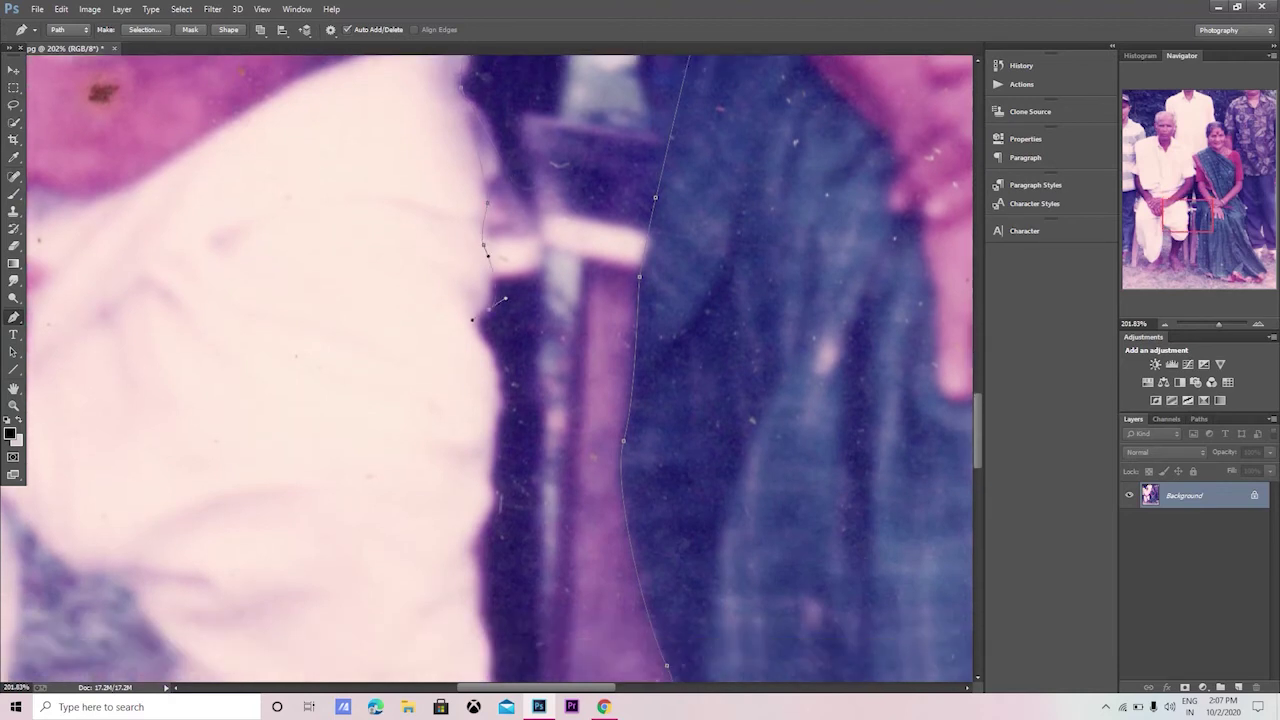
{"action": "left_click_drag", "start_coordinate": [487, 349], "coordinate": [470, 307]}
{"action": "scroll", "coordinate": [470, 307], "scroll_direction": "down", "scroll_amount": 2}
{"action": "scroll", "coordinate": [470, 307], "scroll_direction": "down", "scroll_amount": 1}
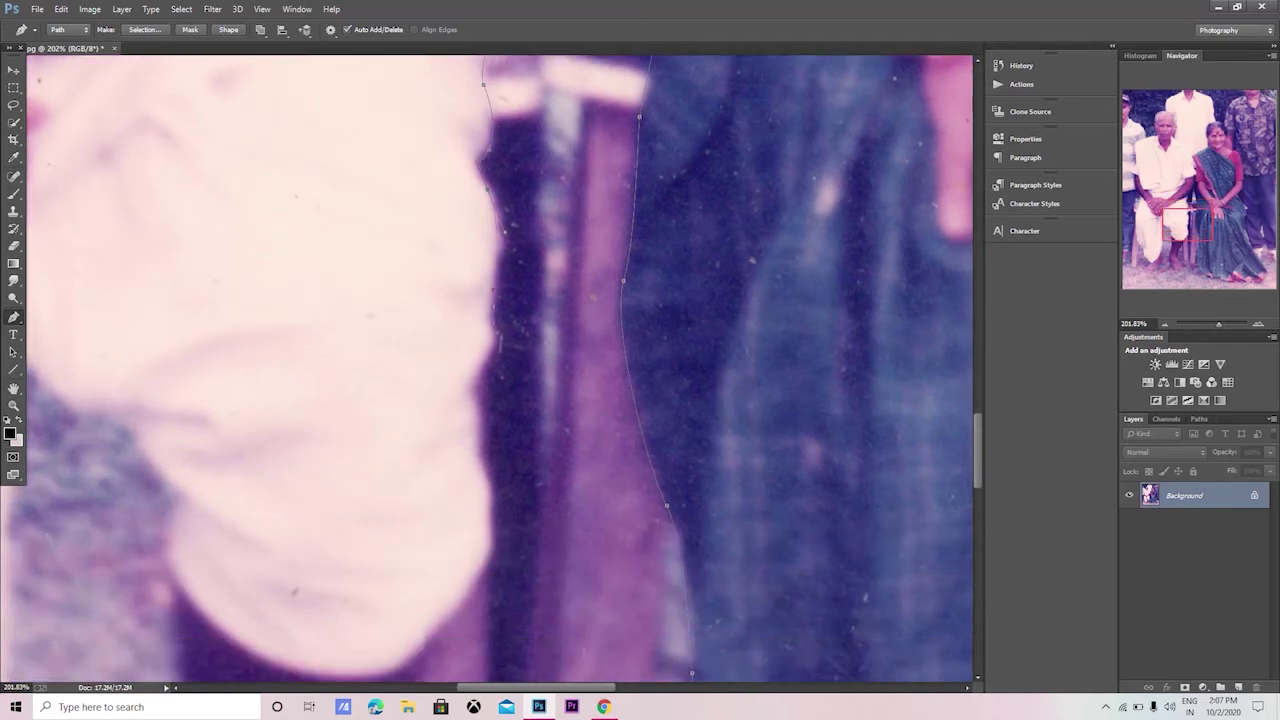
{"action": "scroll", "coordinate": [487, 368], "scroll_direction": "down", "scroll_amount": 1}
{"action": "scroll", "coordinate": [500, 272], "scroll_direction": "down", "scroll_amount": 1}
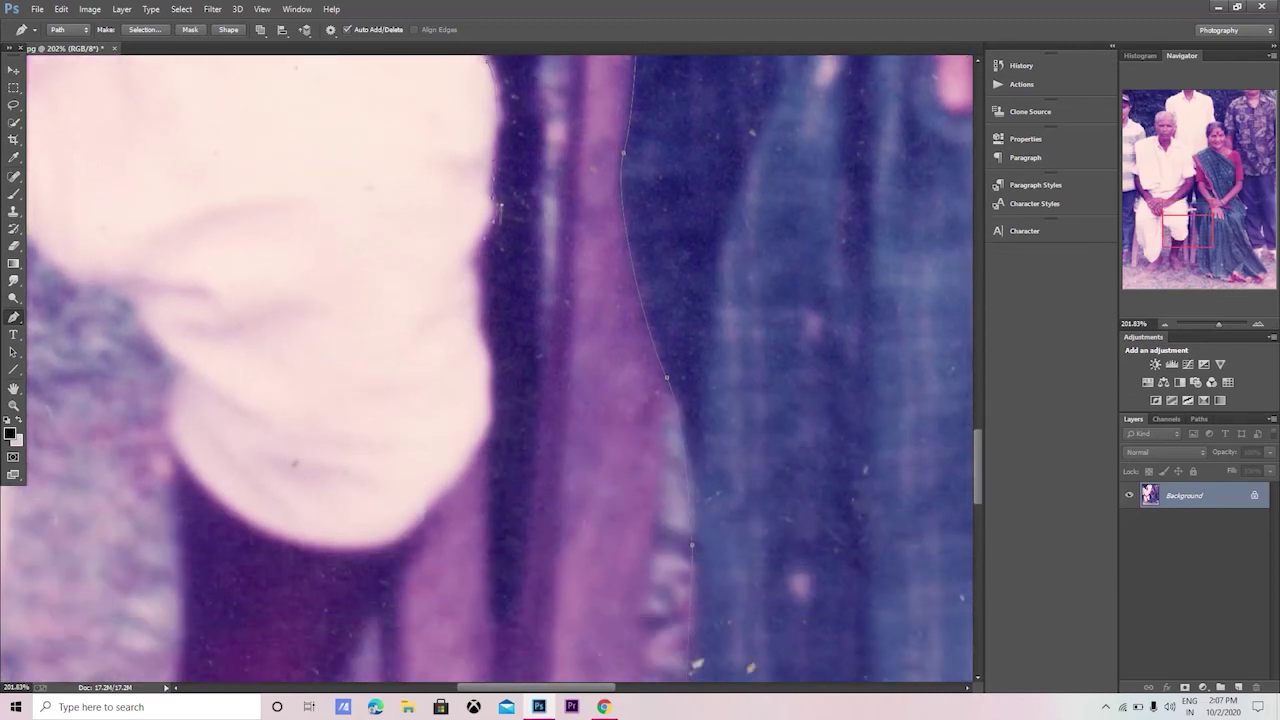
Continue the path down the man's white clothing and around his knee.
{"action": "left_click_drag", "start_coordinate": [461, 250], "coordinate": [498, 305]}
{"action": "scroll", "coordinate": [498, 305], "scroll_direction": "down", "scroll_amount": 1}
{"action": "scroll", "coordinate": [465, 180], "scroll_direction": "down", "scroll_amount": 1}
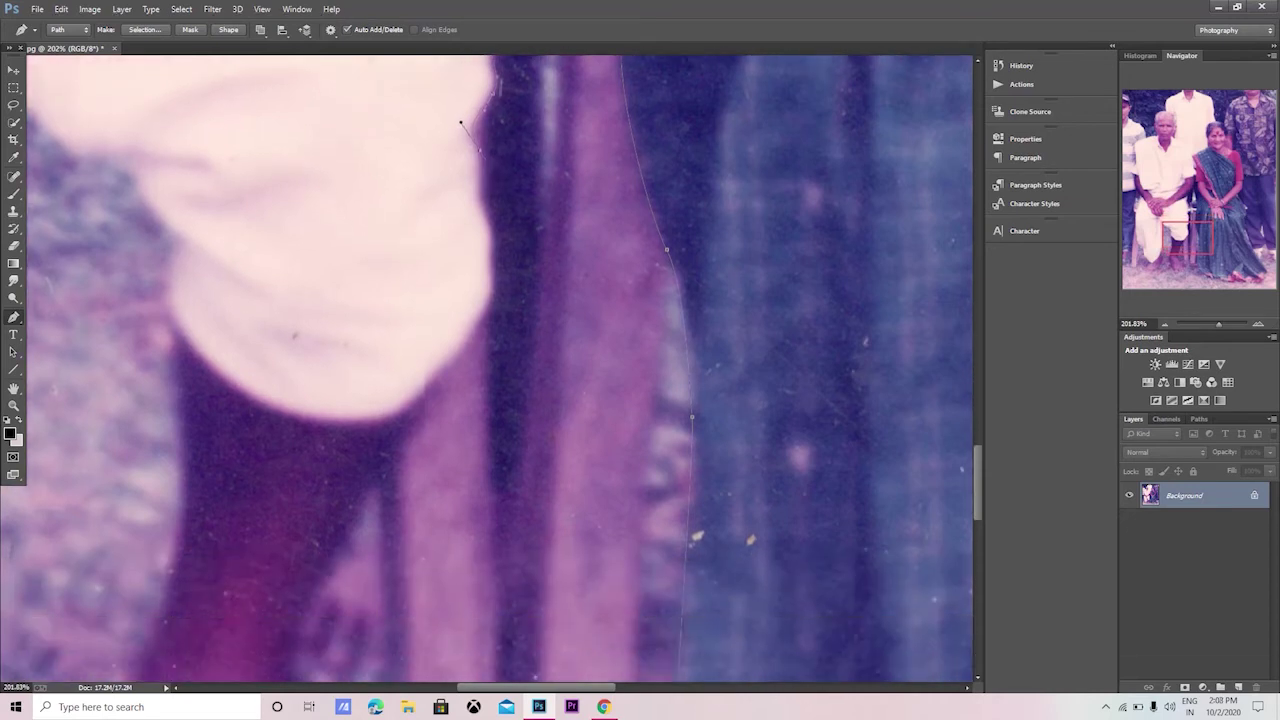
{"action": "left_click_drag", "start_coordinate": [488, 256], "coordinate": [488, 268]}
{"action": "left_click_drag", "start_coordinate": [468, 322], "coordinate": [451, 337]}
{"action": "scroll", "coordinate": [468, 322], "scroll_direction": "down", "scroll_amount": 2}
{"action": "left_click_drag", "start_coordinate": [427, 284], "coordinate": [420, 294]}
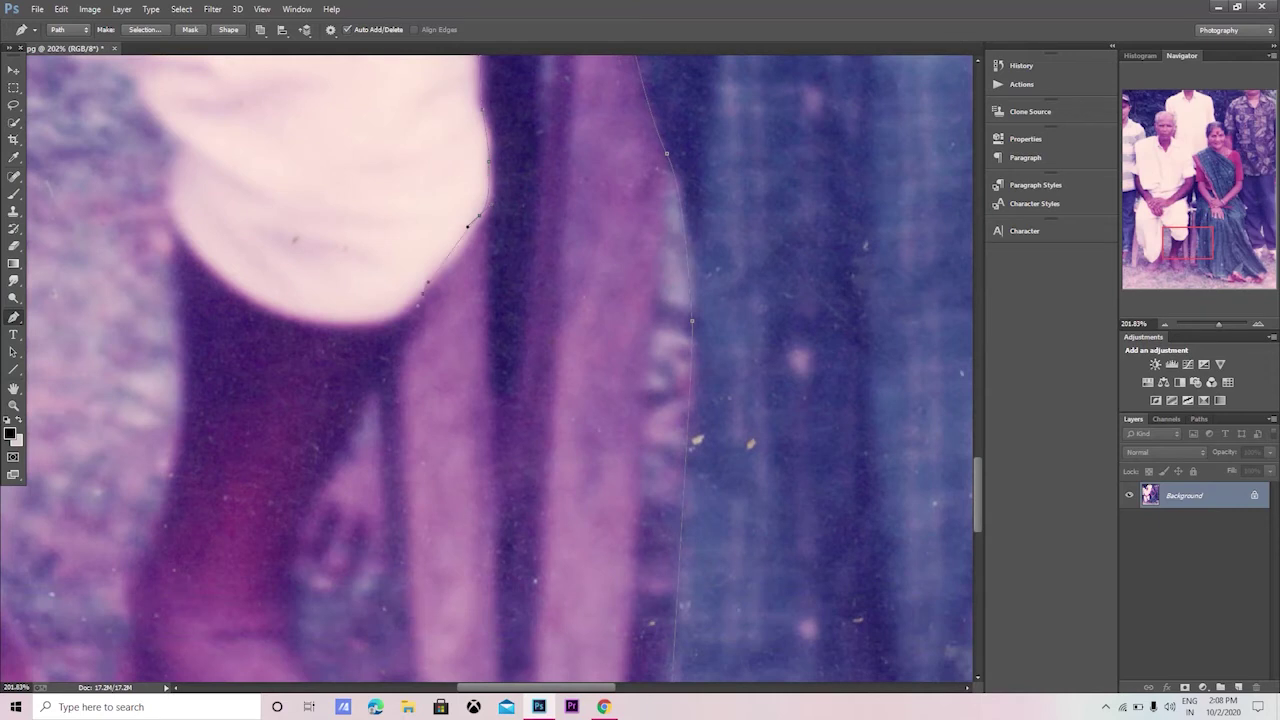
Add anchors under the knee and down the man's lower leg.
{"action": "left_click", "coordinate": [378, 334]}
{"action": "scroll", "coordinate": [378, 334], "scroll_direction": "down", "scroll_amount": 2}
{"action": "scroll", "coordinate": [377, 207], "scroll_direction": "down", "scroll_amount": 1}
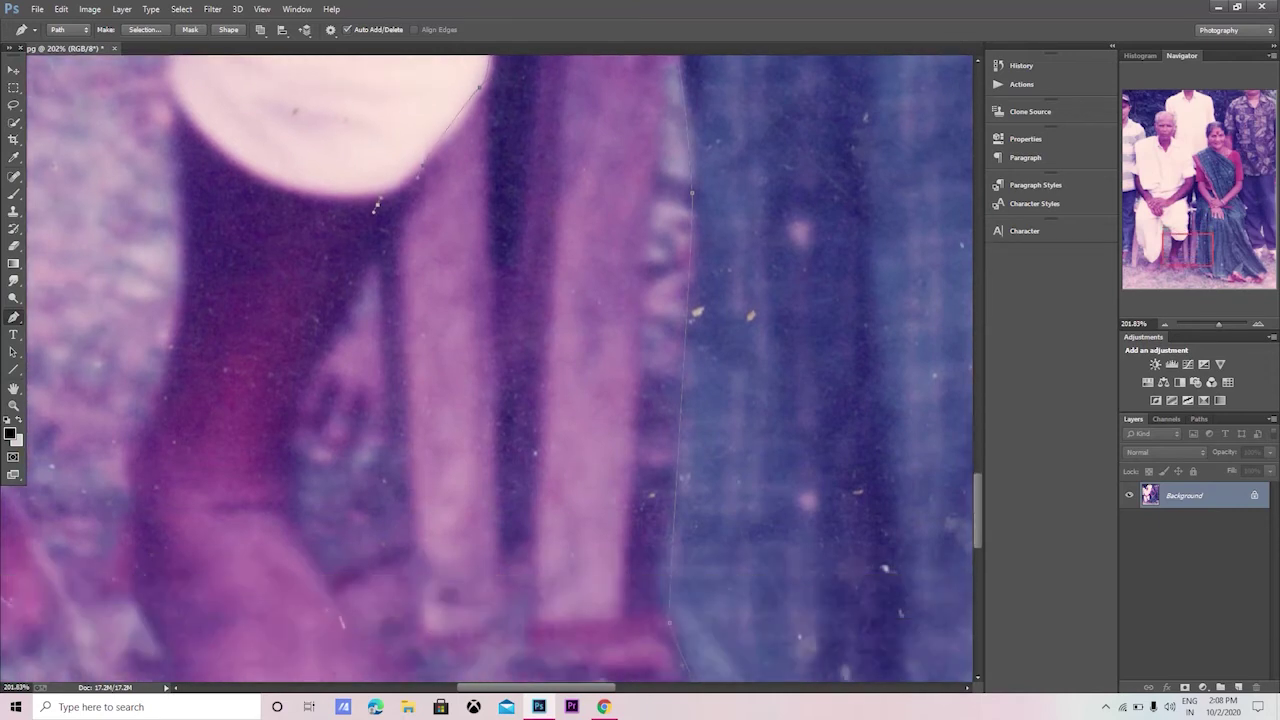
{"action": "left_click", "coordinate": [340, 310]}
{"action": "scroll", "coordinate": [340, 310], "scroll_direction": "down", "scroll_amount": 2}
{"action": "scroll", "coordinate": [340, 200], "scroll_direction": "down", "scroll_amount": 1}
{"action": "left_click", "coordinate": [295, 270]}
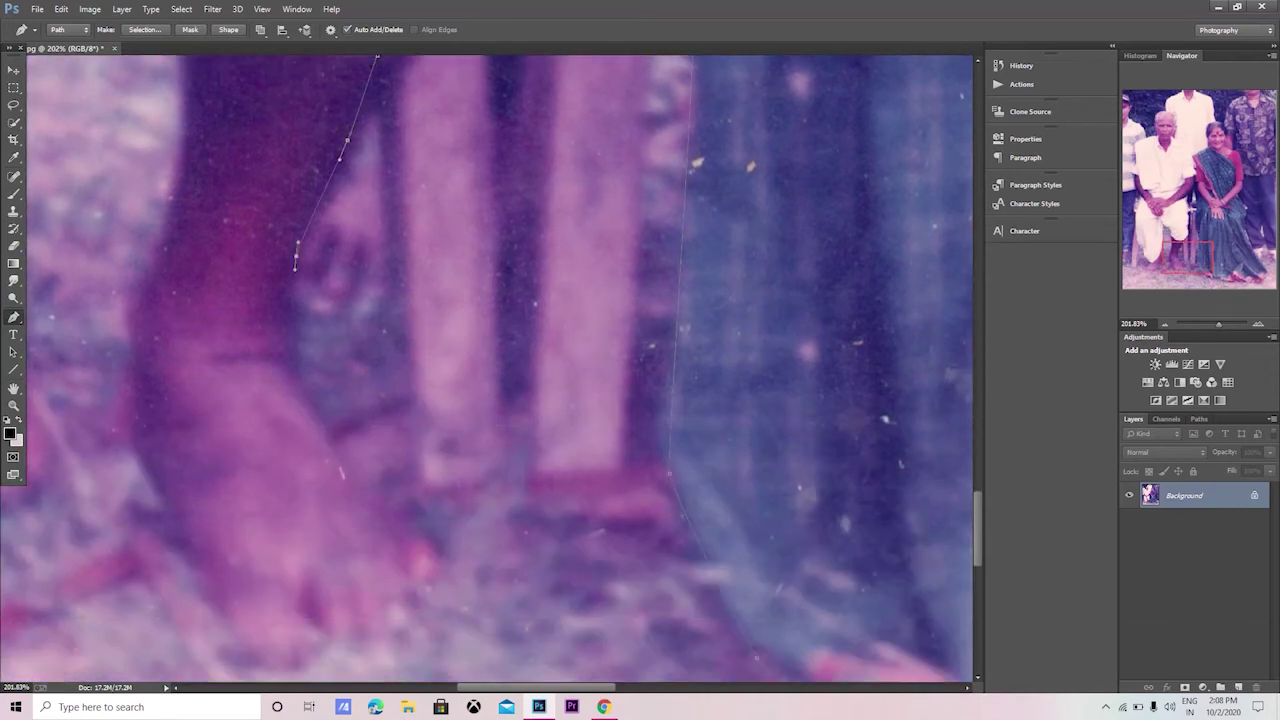
{"action": "scroll", "coordinate": [295, 270], "scroll_direction": "down", "scroll_amount": 2}
{"action": "left_click_drag", "start_coordinate": [292, 240], "coordinate": [308, 280]}
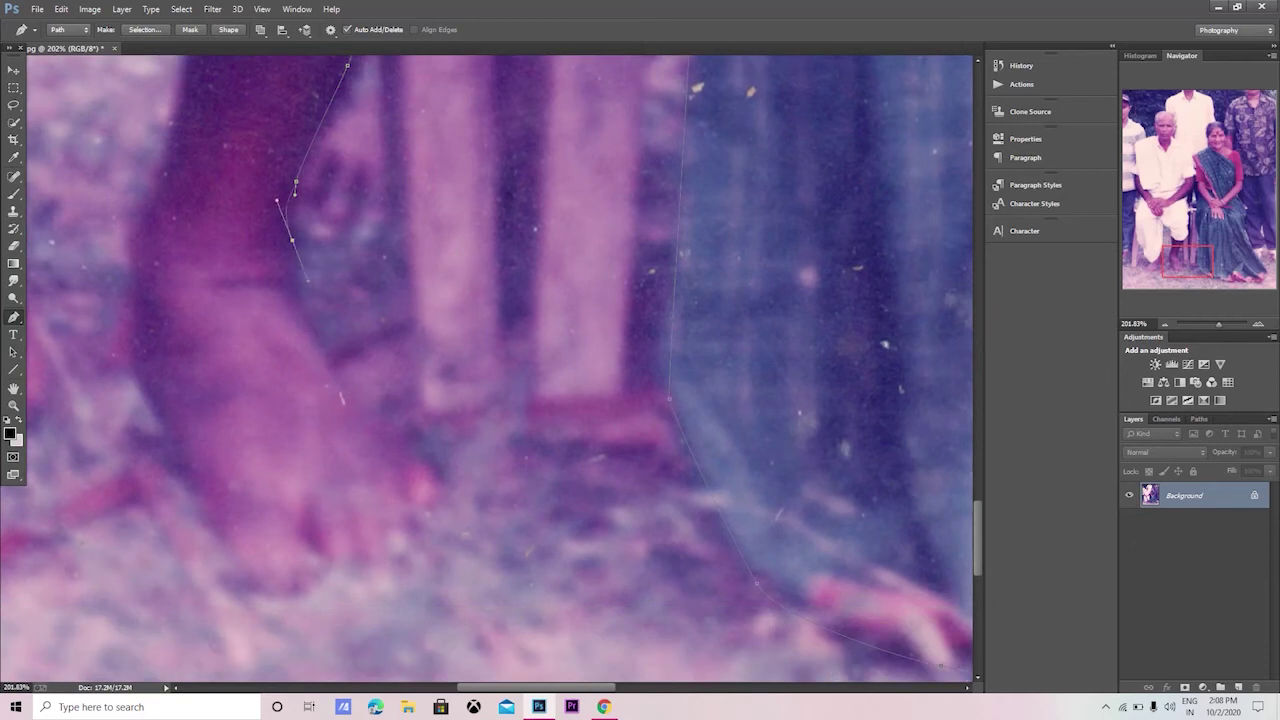
Replace the misplaced point with a curved anchor on the ankle edge.
{"action": "scroll", "coordinate": [308, 280], "scroll_direction": "down", "scroll_amount": 1}
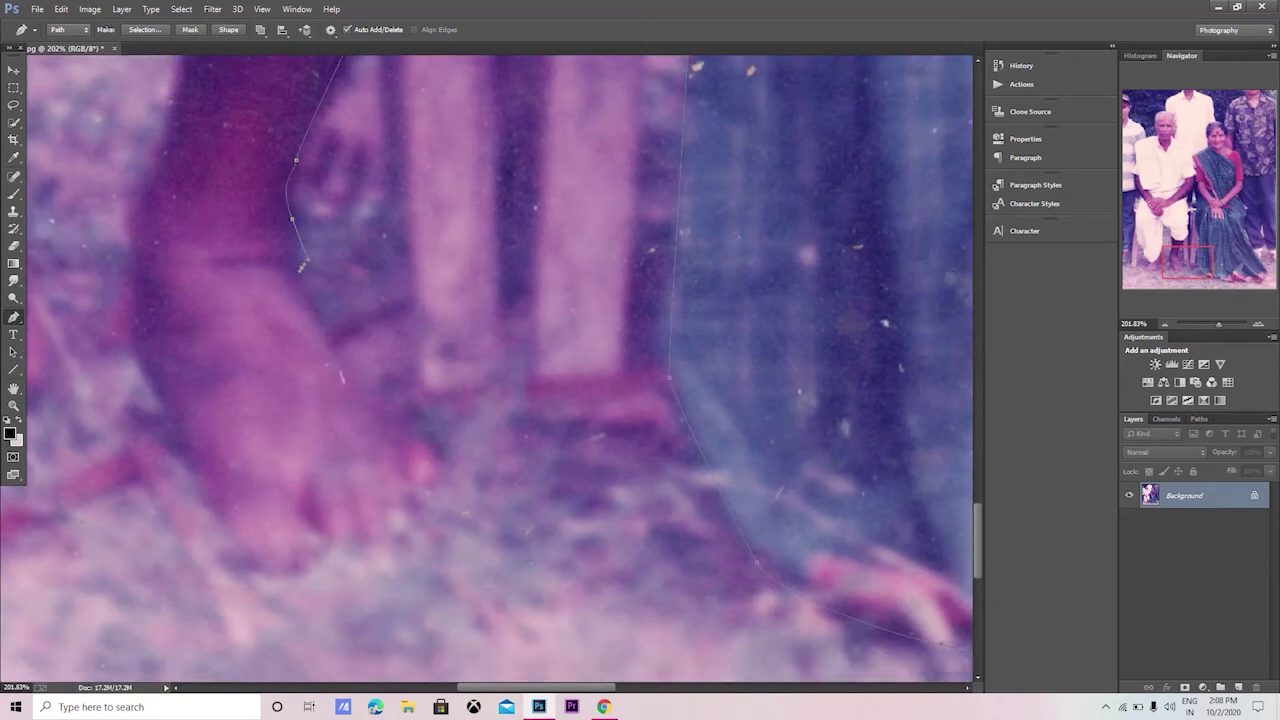
{"action": "scroll", "coordinate": [304, 266], "scroll_direction": "down", "scroll_amount": 2}
{"action": "scroll", "coordinate": [304, 266], "scroll_direction": "down", "scroll_amount": 2}
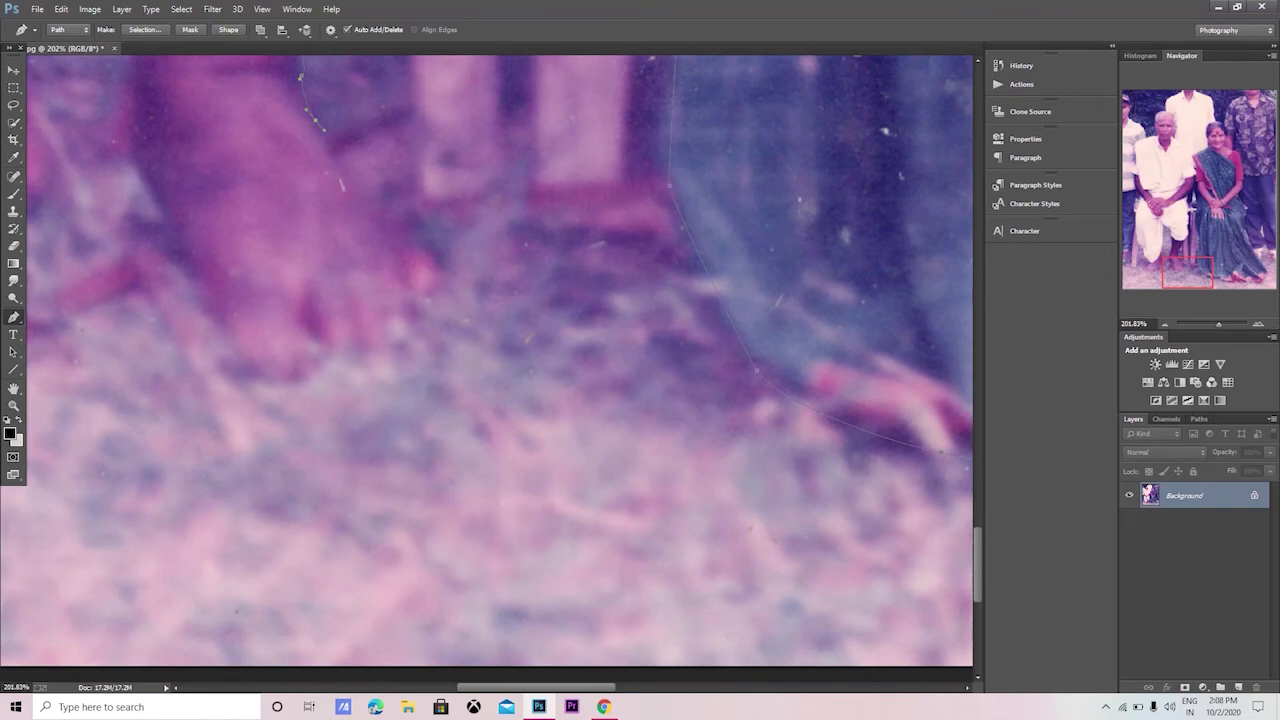
{"action": "scroll", "coordinate": [490, 370], "scroll_direction": "up", "scroll_amount": 1}
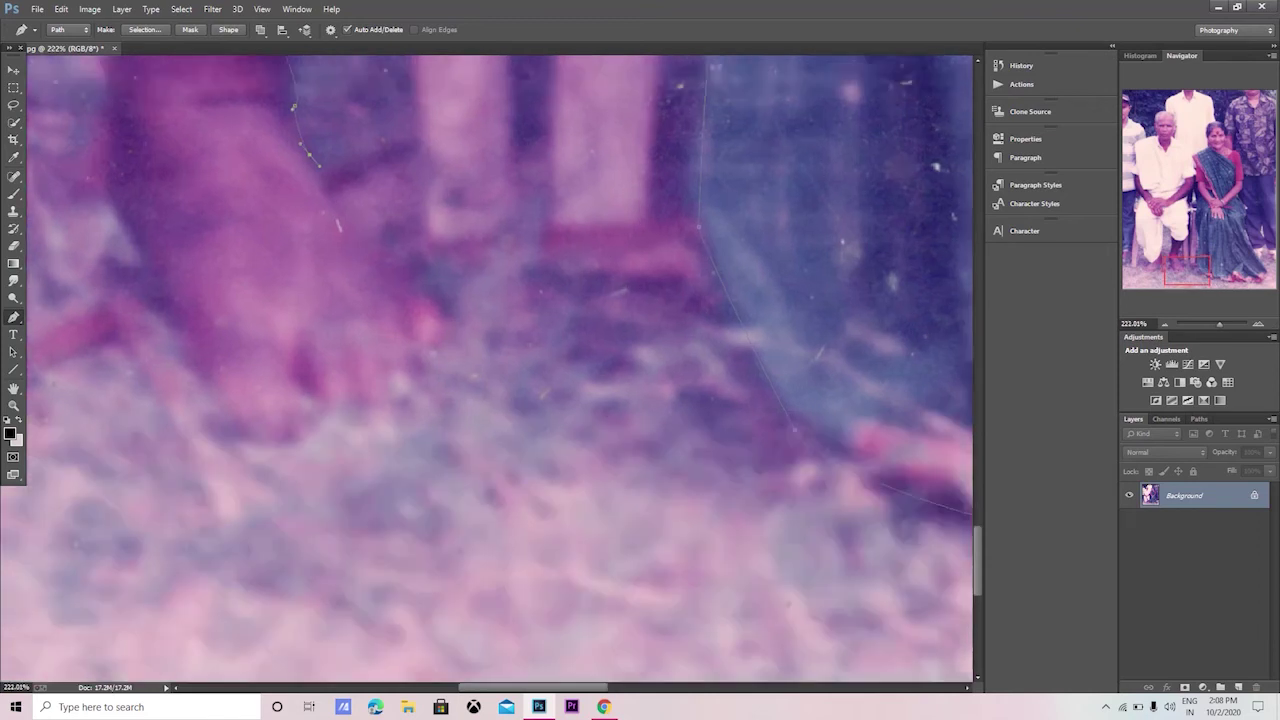
{"action": "scroll", "coordinate": [490, 370], "scroll_direction": "up", "scroll_amount": 2}
{"action": "key", "text": "ctrl+z"}
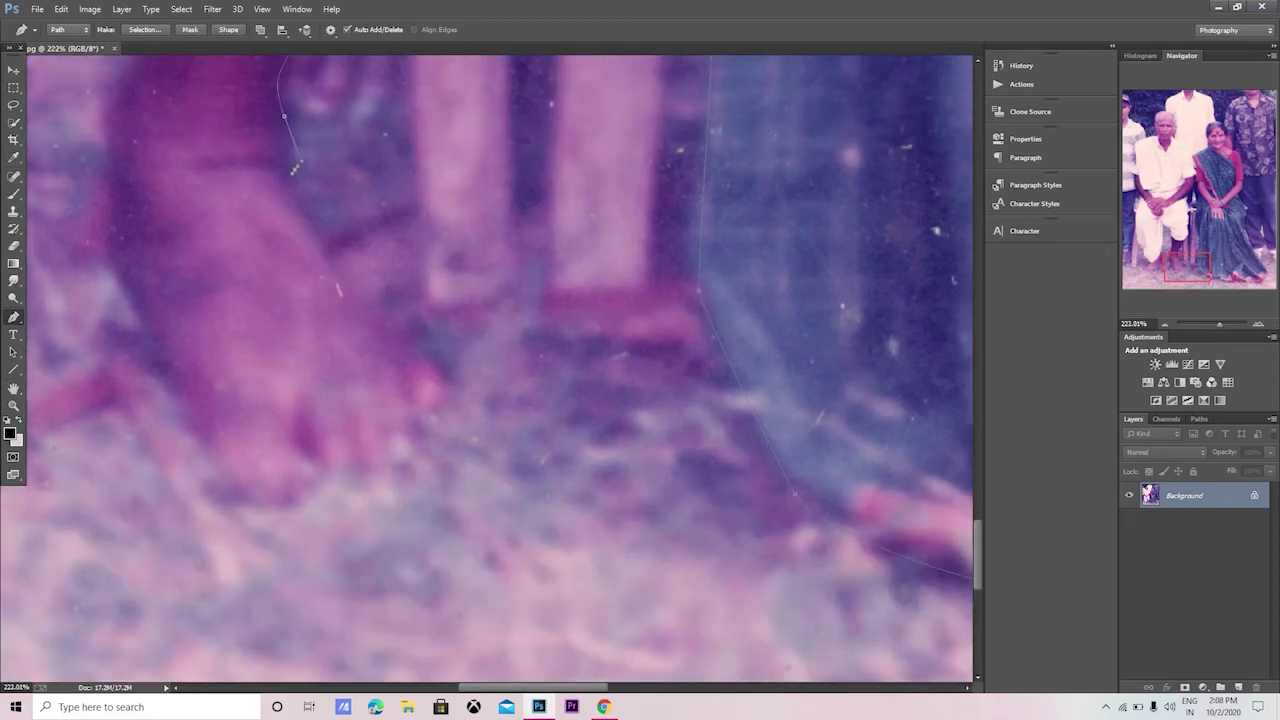
{"action": "left_click_drag", "start_coordinate": [287, 184], "coordinate": [296, 195]}
{"action": "scroll", "coordinate": [490, 370], "scroll_direction": "down", "scroll_amount": 2}
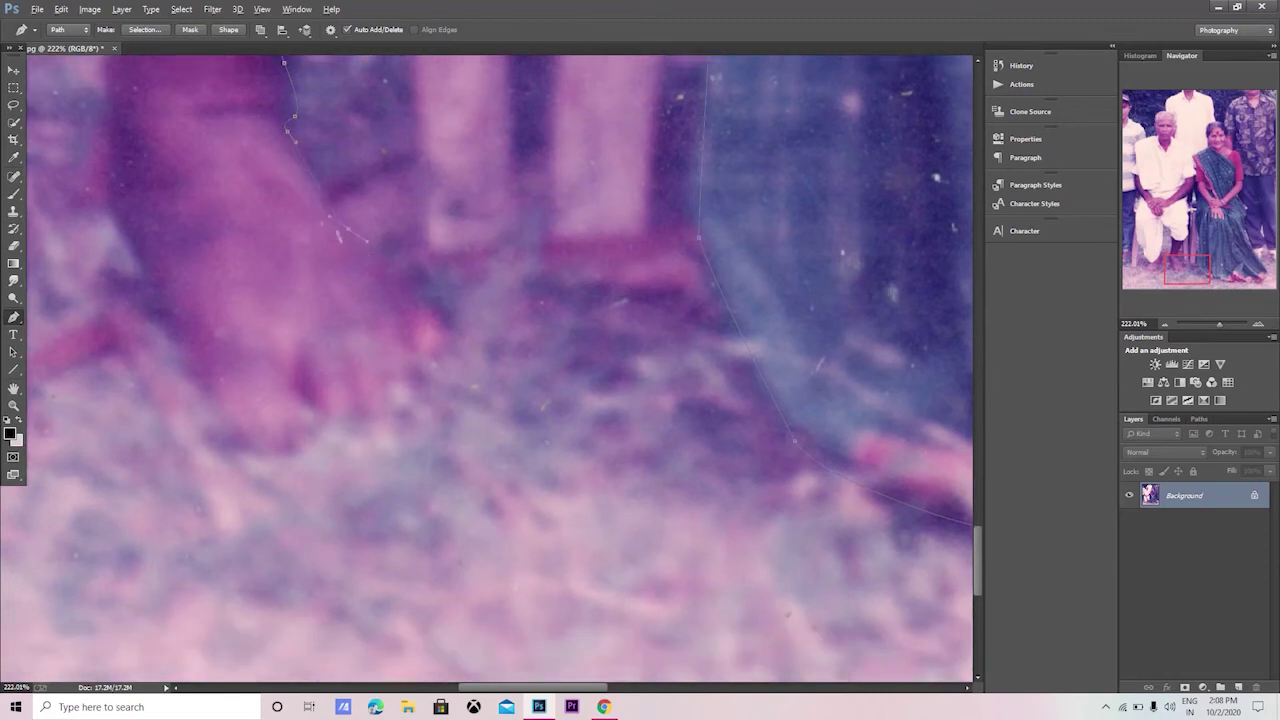
Trace the pen path down the foot, around its toes and along its sole.
{"action": "mouse_move", "coordinate": [389, 254]}
{"action": "left_mouse_down"}
{"action": "mouse_move", "coordinate": [404, 255]}
{"action": "mouse_move", "coordinate": [438, 314]}
{"action": "left_mouse_up"}
{"action": "left_click_drag", "start_coordinate": [248, 440], "coordinate": [310, 476]}
{"action": "scroll", "coordinate": [490, 368], "scroll_direction": "up", "scroll_amount": 3}
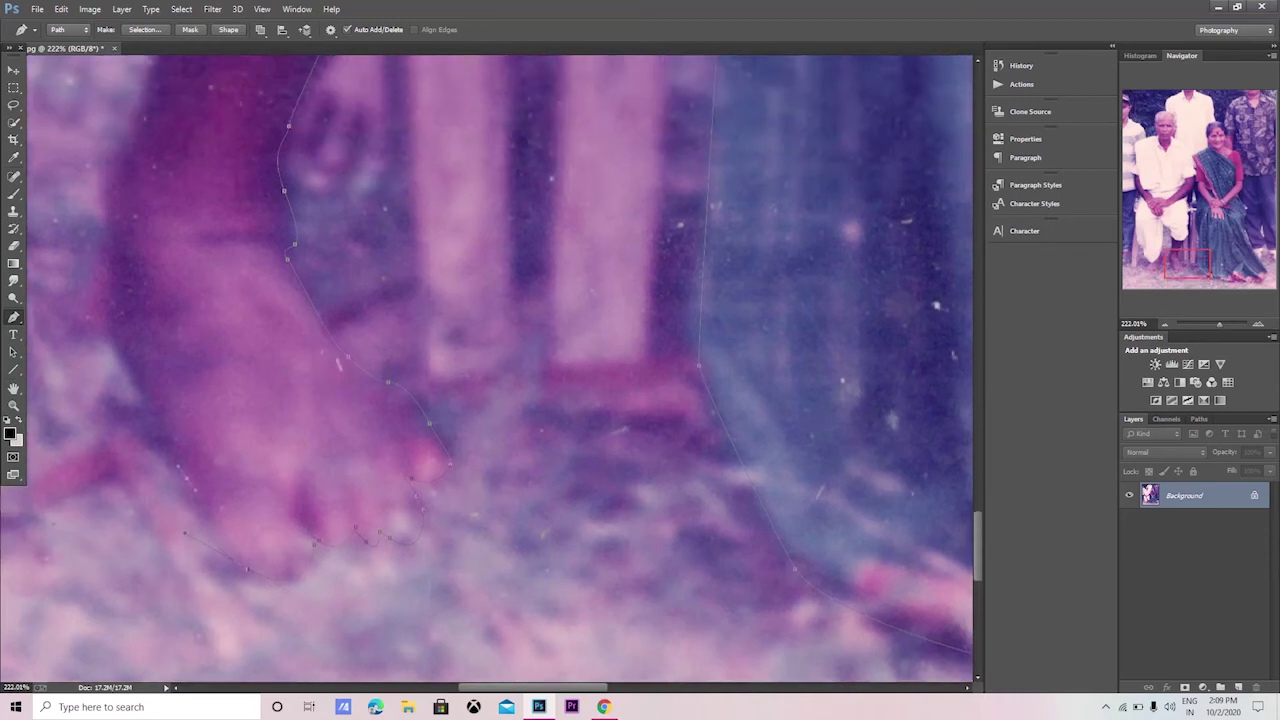
{"action": "scroll", "coordinate": [490, 368], "scroll_direction": "up", "scroll_amount": 2}
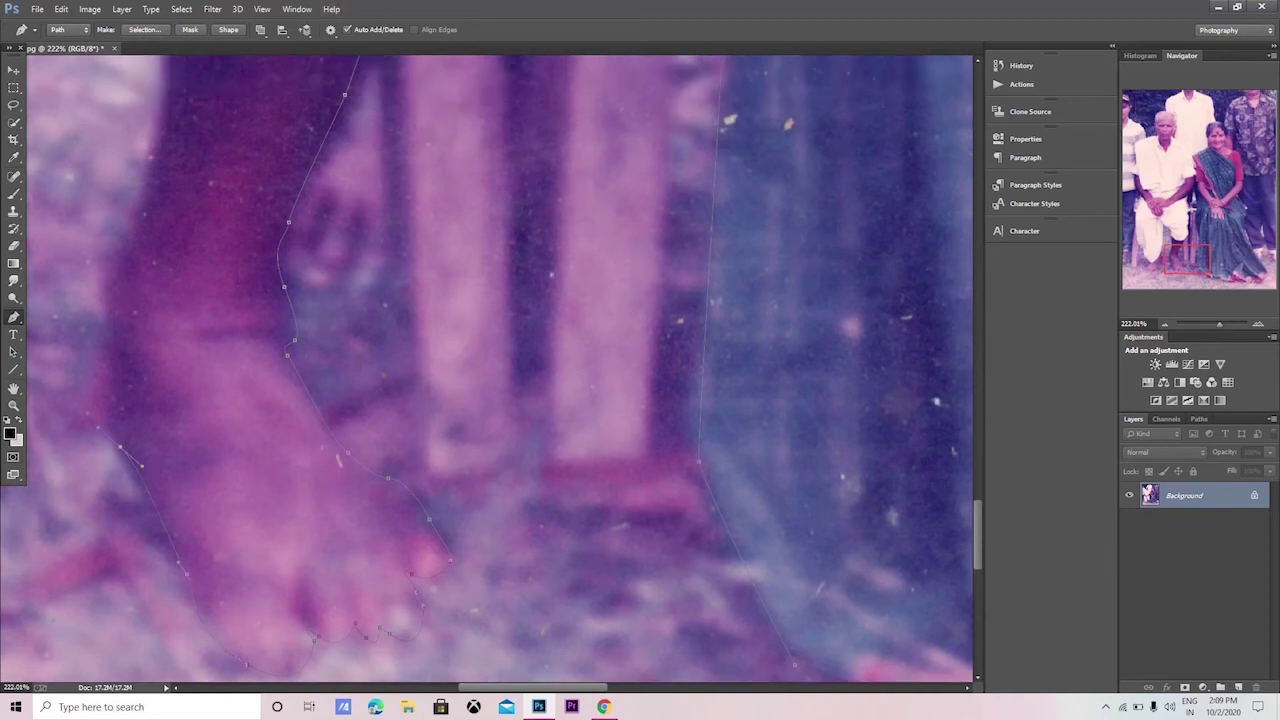
{"action": "scroll", "coordinate": [490, 368], "scroll_direction": "up", "scroll_amount": 1}
{"action": "scroll", "coordinate": [490, 368], "scroll_direction": "up", "scroll_amount": 1}
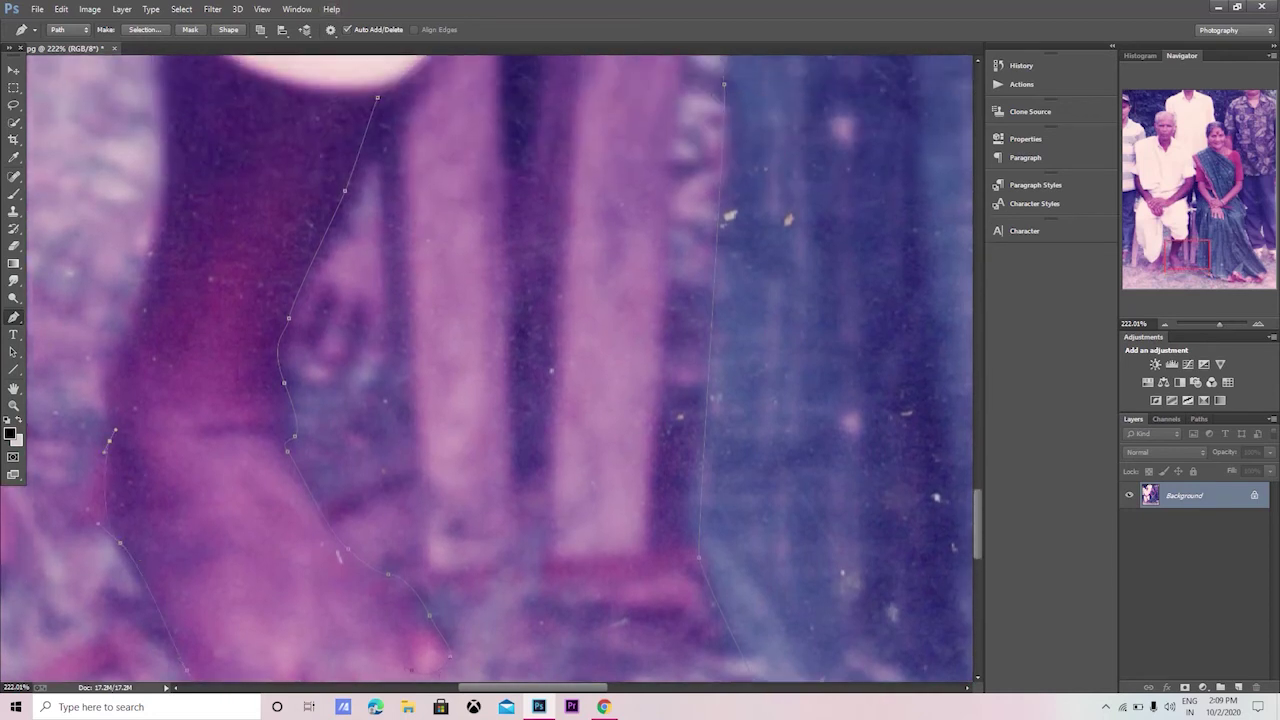
{"action": "scroll", "coordinate": [110, 545], "scroll_direction": "up", "scroll_amount": 2}
{"action": "scroll", "coordinate": [103, 552], "scroll_direction": "up", "scroll_amount": 1}
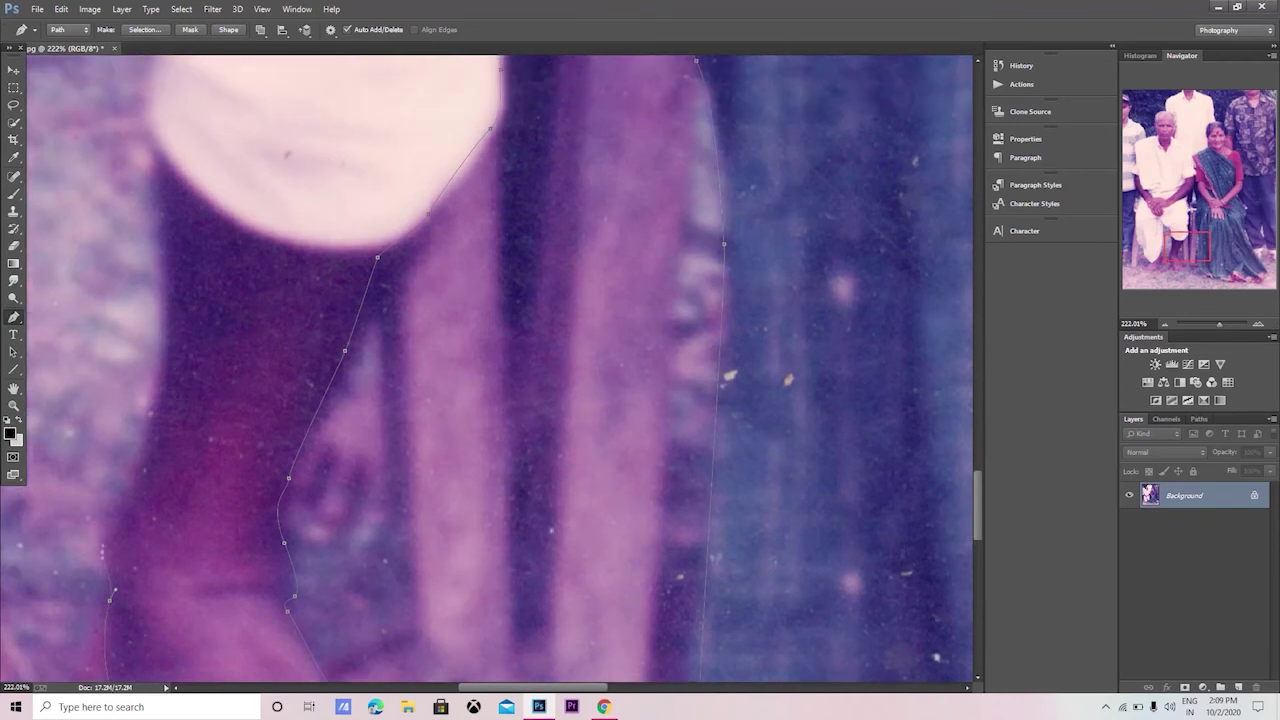
Run the pen path up the side of the leg and along the dhoti's hem.
{"action": "scroll", "coordinate": [112, 590], "scroll_direction": "up", "scroll_amount": 1}
{"action": "scroll", "coordinate": [120, 592], "scroll_direction": "up", "scroll_amount": 1}
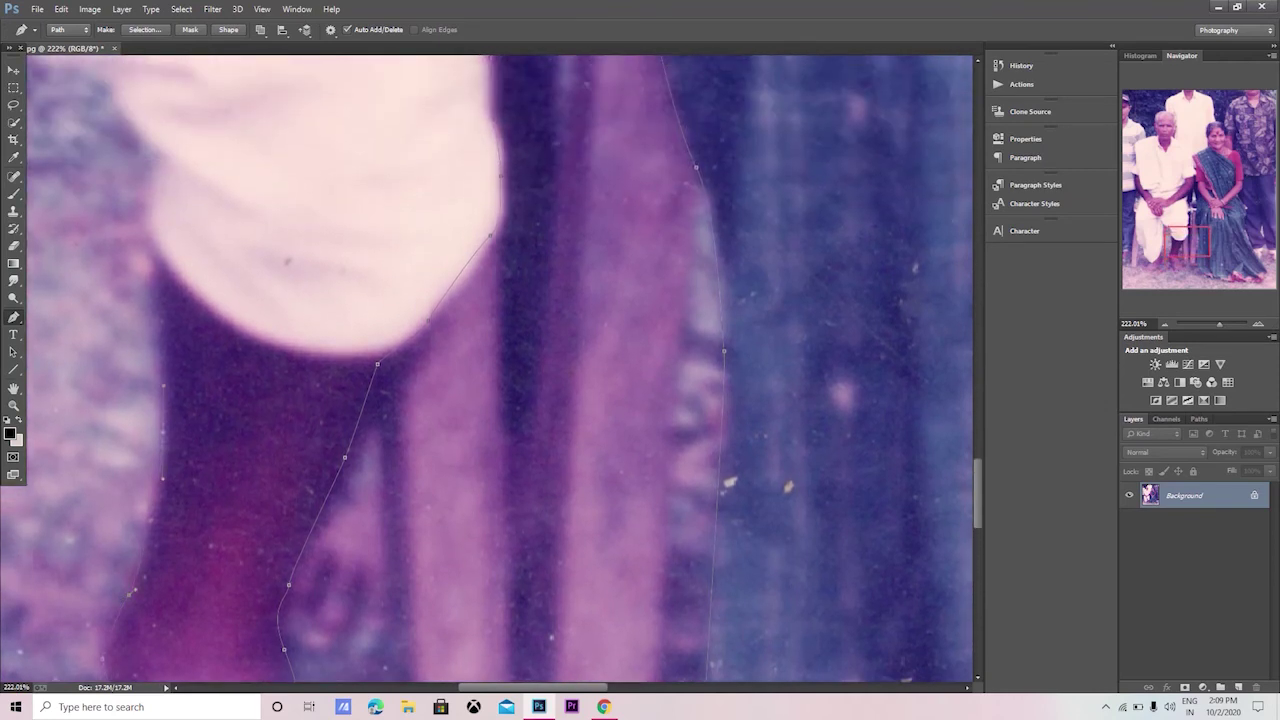
{"action": "scroll", "coordinate": [125, 595], "scroll_direction": "up", "scroll_amount": 2}
{"action": "left_click_drag", "start_coordinate": [158, 418], "coordinate": [157, 376]}
{"action": "scroll", "coordinate": [158, 410], "scroll_direction": "up", "scroll_amount": 1}
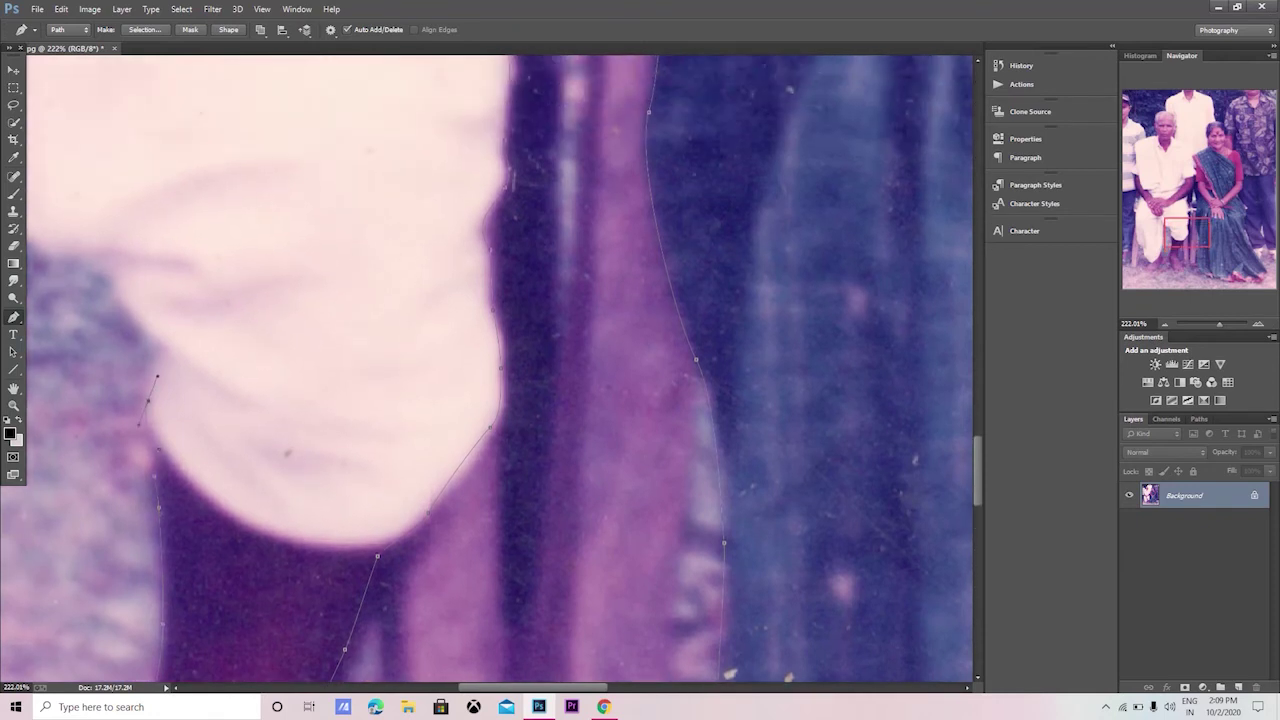
{"action": "scroll", "coordinate": [157, 376], "scroll_direction": "up", "scroll_amount": 1}
{"action": "scroll", "coordinate": [157, 376], "scroll_direction": "up", "scroll_amount": 1}
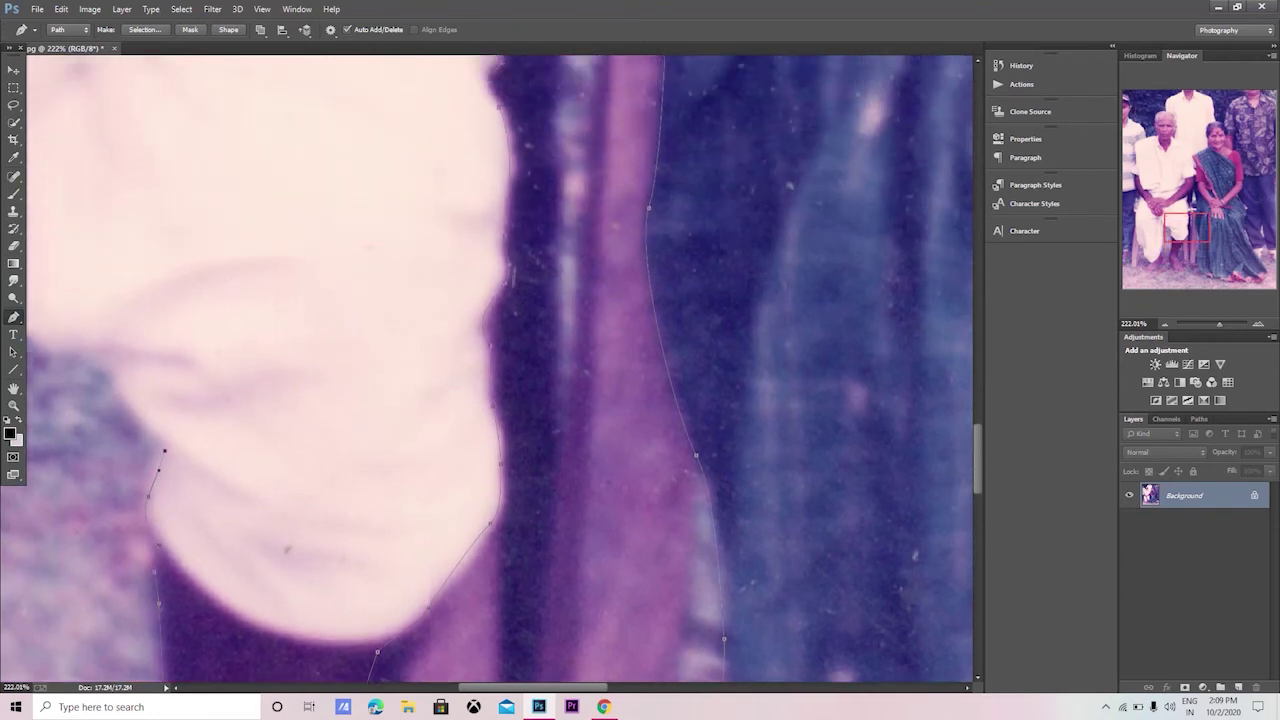
{"action": "mouse_move", "coordinate": [113, 395]}
{"action": "left_mouse_down"}
{"action": "mouse_move", "coordinate": [110, 379]}
{"action": "mouse_move", "coordinate": [450, 441]}
{"action": "mouse_move", "coordinate": [415, 423]}
{"action": "left_mouse_up"}
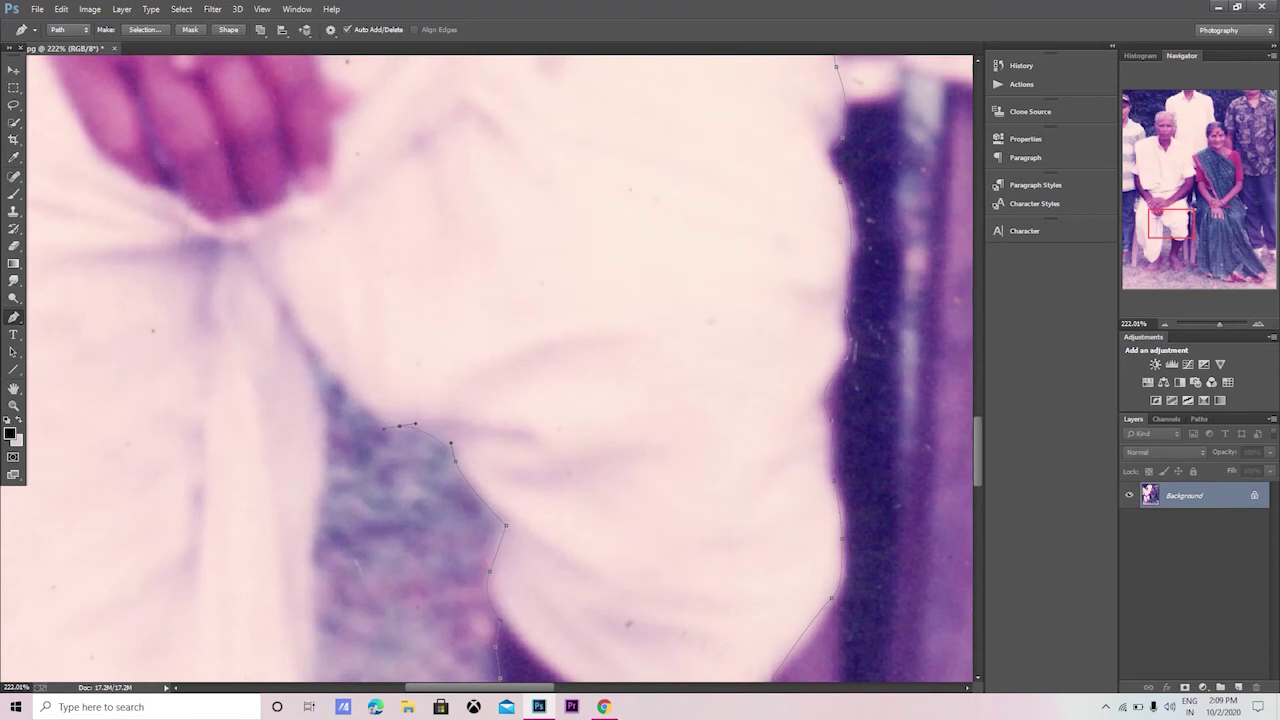
{"action": "left_click_drag", "start_coordinate": [333, 373], "coordinate": [324, 351]}
{"action": "left_click_drag", "start_coordinate": [319, 408], "coordinate": [323, 433]}
Continue the pen path down from the dhoti toward the man's second foot.
{"action": "scroll", "coordinate": [323, 433], "scroll_direction": "down", "scroll_amount": 5}
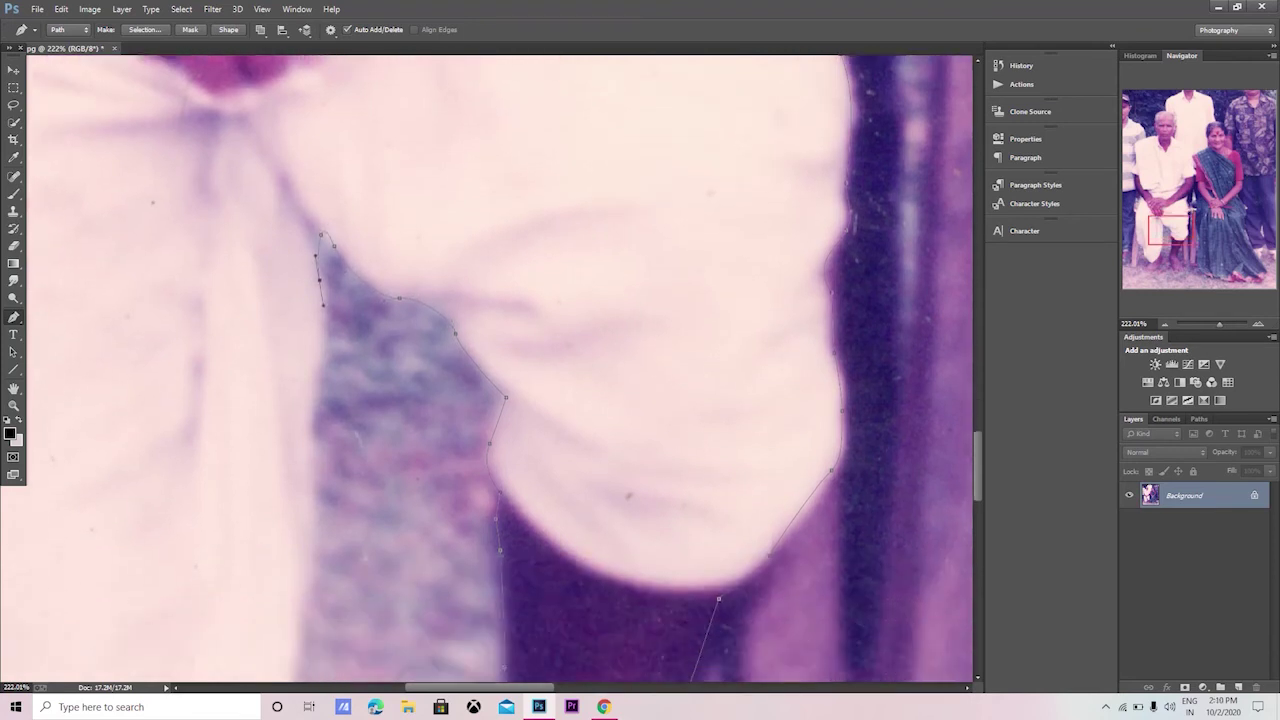
{"action": "scroll", "coordinate": [323, 433], "scroll_direction": "down", "scroll_amount": 3}
{"action": "left_click_drag", "start_coordinate": [309, 347], "coordinate": [288, 432]}
{"action": "scroll", "coordinate": [307, 390], "scroll_direction": "down", "scroll_amount": 6}
{"action": "scroll", "coordinate": [288, 432], "scroll_direction": "down", "scroll_amount": 3}
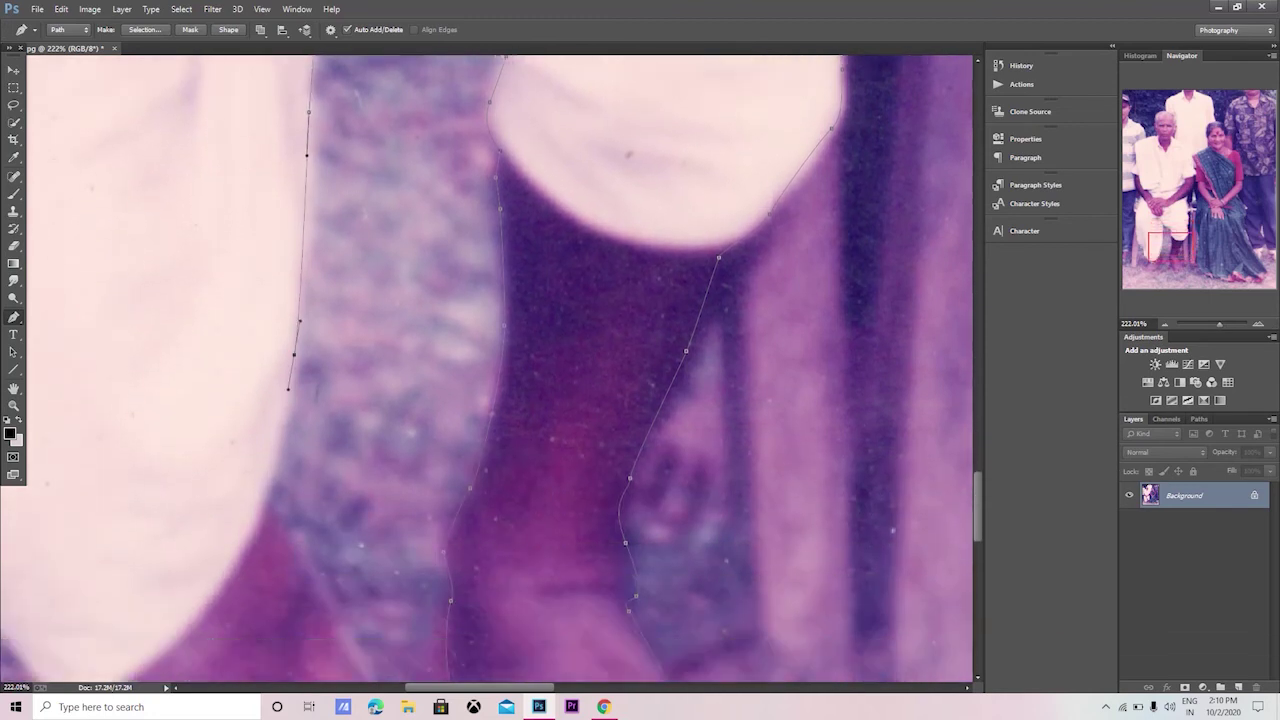
{"action": "scroll", "coordinate": [288, 432], "scroll_direction": "down", "scroll_amount": 3}
{"action": "scroll", "coordinate": [279, 305], "scroll_direction": "down", "scroll_amount": 2}
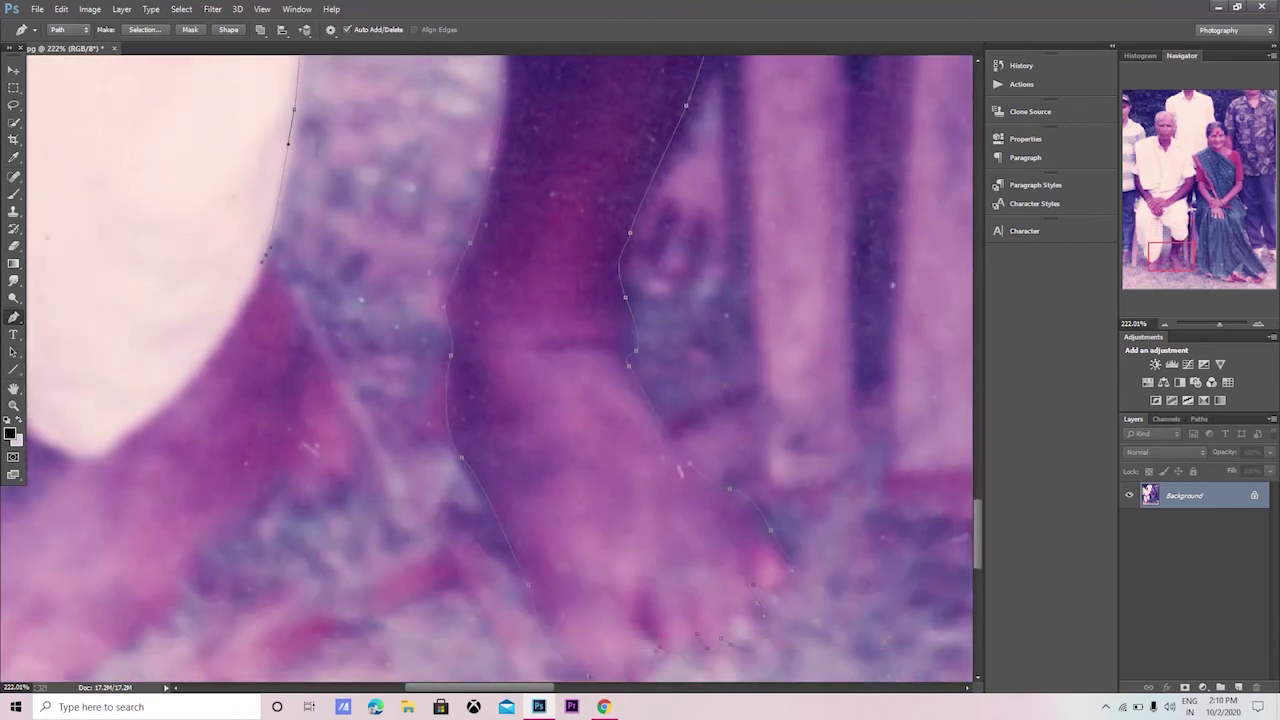
{"action": "left_click_drag", "start_coordinate": [265, 248], "coordinate": [263, 252]}
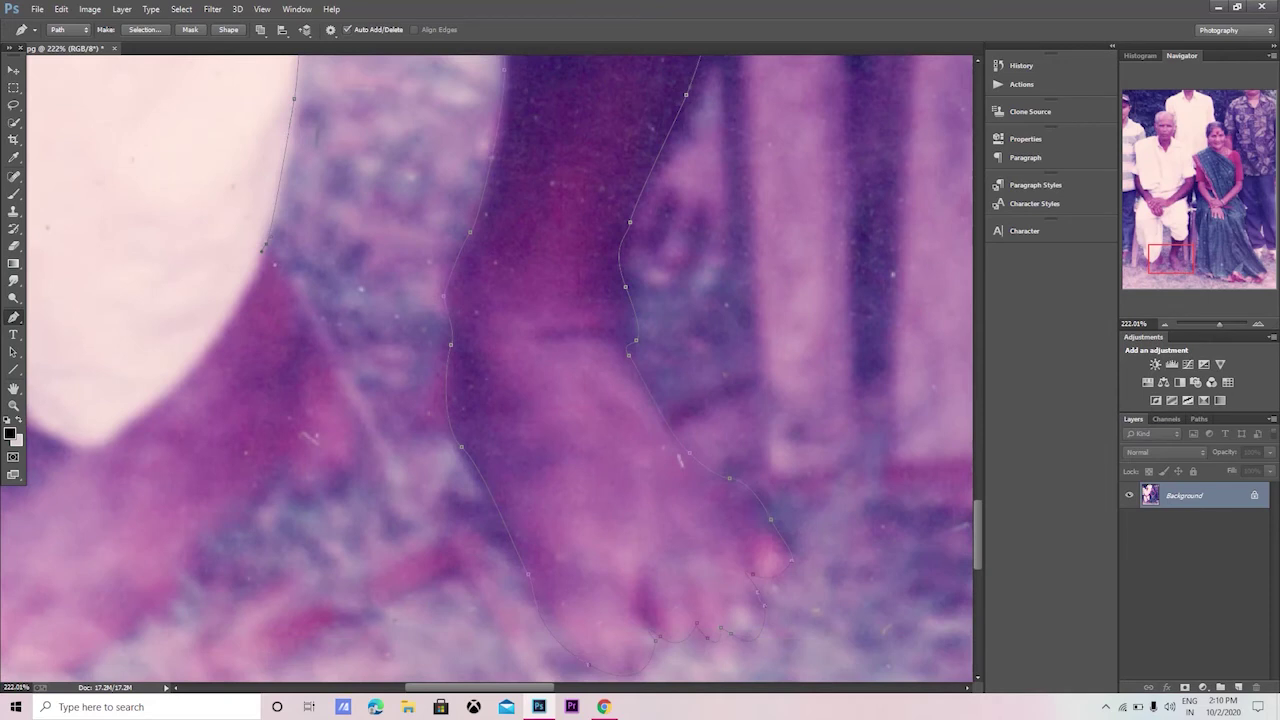
{"action": "scroll", "coordinate": [490, 370], "scroll_direction": "down", "scroll_amount": 2}
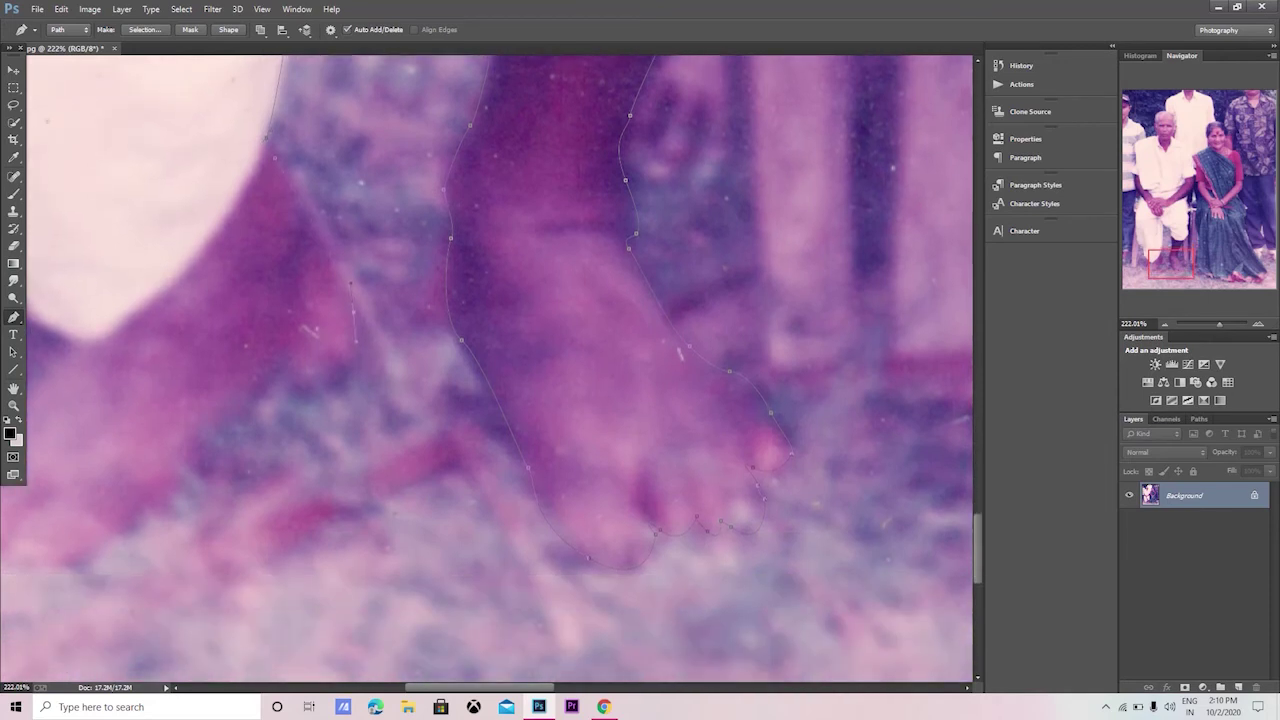
{"action": "scroll", "coordinate": [260, 300], "scroll_direction": "down", "scroll_amount": 3}
{"action": "left_click_drag", "start_coordinate": [257, 283], "coordinate": [224, 313]}
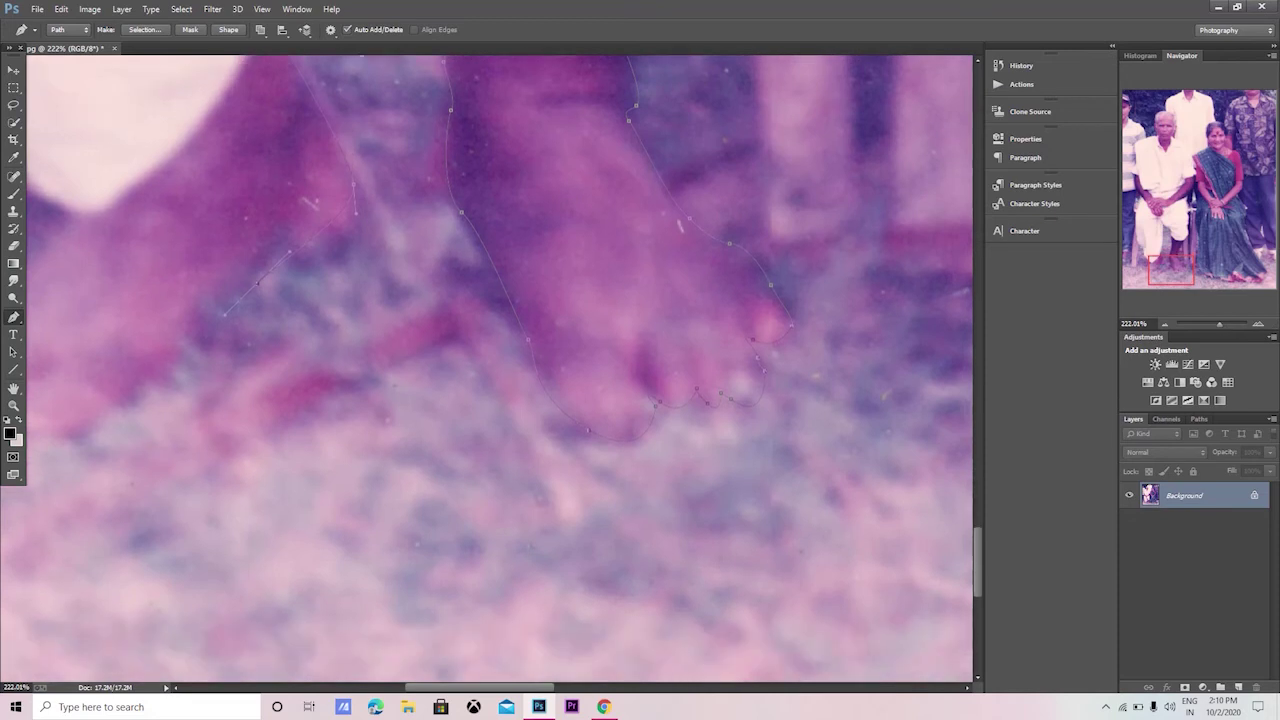
Wrap the path around the second foot and up its ankle, then zoom out to check.
{"action": "scroll", "coordinate": [490, 370], "scroll_direction": "left", "scroll_amount": 2}
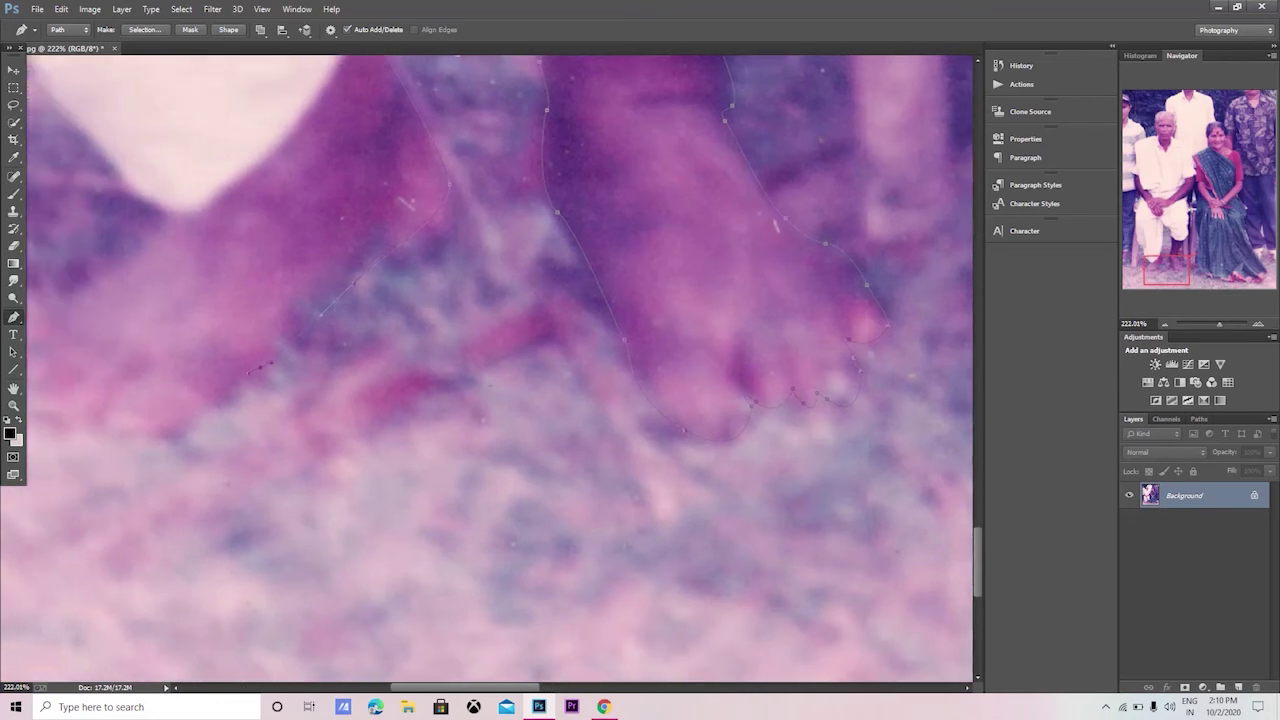
{"action": "scroll", "coordinate": [490, 370], "scroll_direction": "left", "scroll_amount": 2}
{"action": "scroll", "coordinate": [490, 370], "scroll_direction": "left", "scroll_amount": 1}
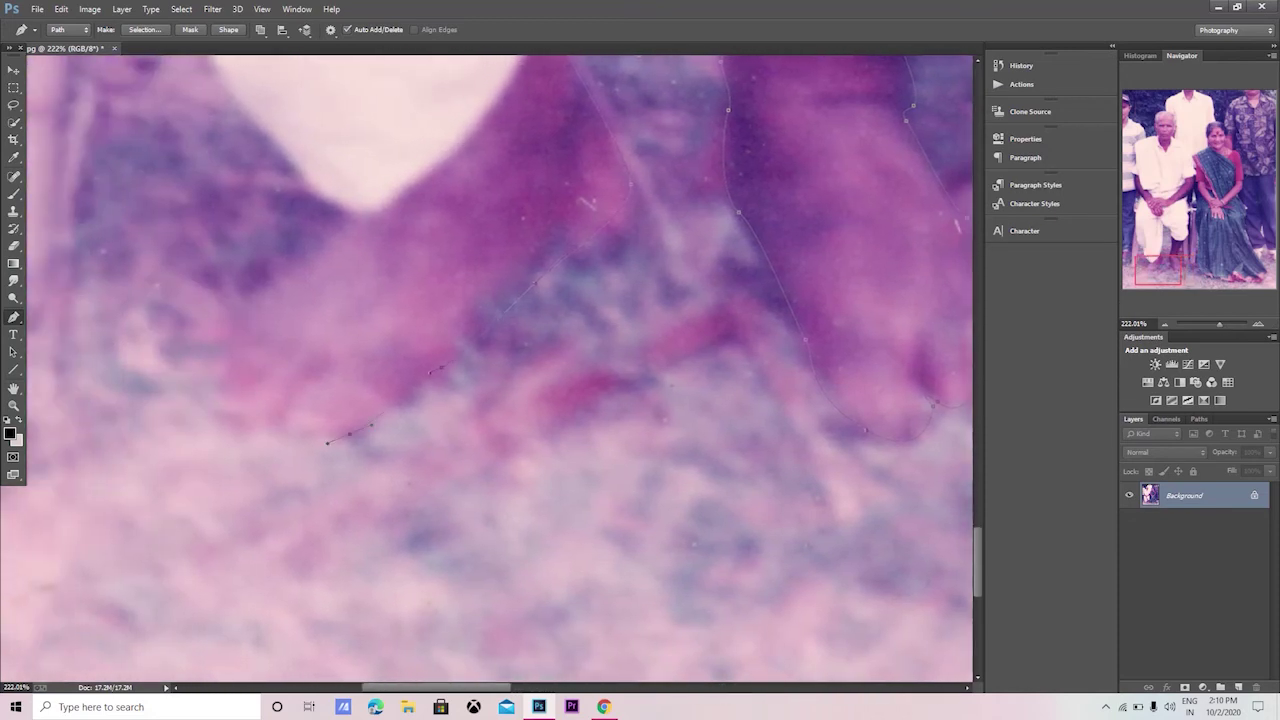
{"action": "mouse_move", "coordinate": [283, 427]}
{"action": "left_mouse_down"}
{"action": "mouse_move", "coordinate": [268, 411]}
{"action": "mouse_move", "coordinate": [250, 436]}
{"action": "mouse_move", "coordinate": [217, 389]}
{"action": "left_mouse_up"}
{"action": "scroll", "coordinate": [215, 400], "scroll_direction": "up", "scroll_amount": 1}
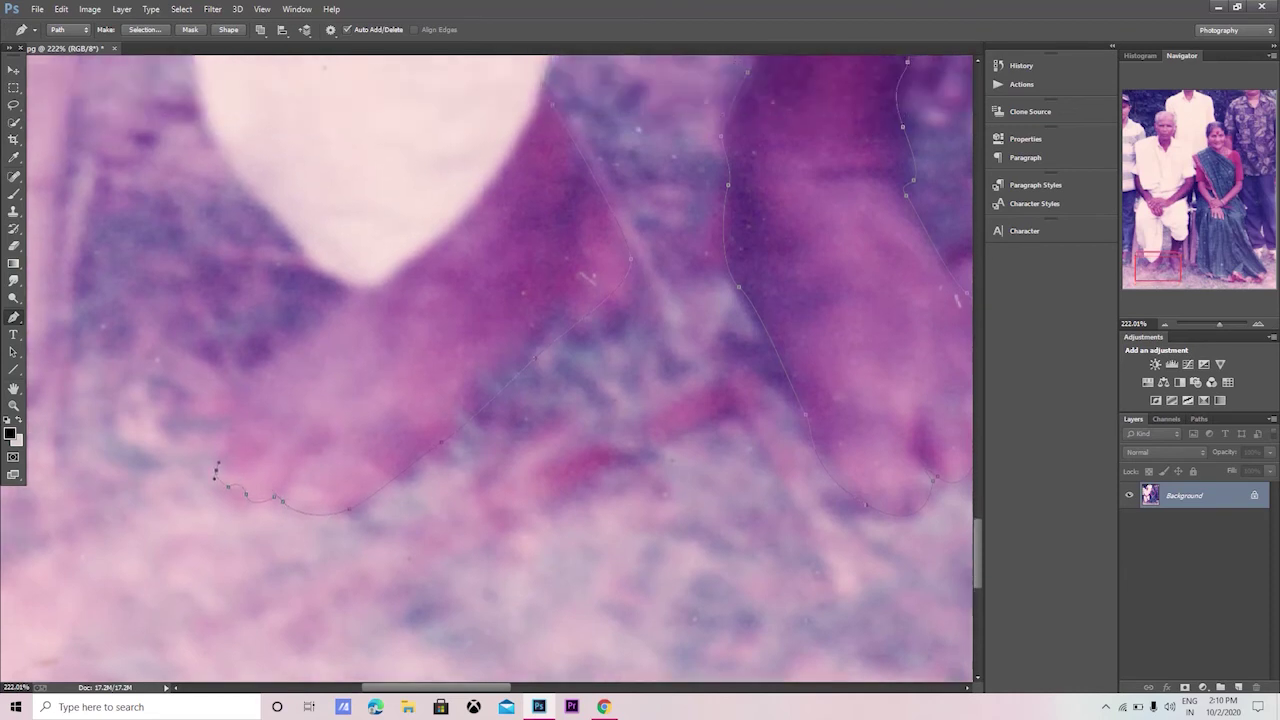
{"action": "scroll", "coordinate": [215, 400], "scroll_direction": "up", "scroll_amount": 1}
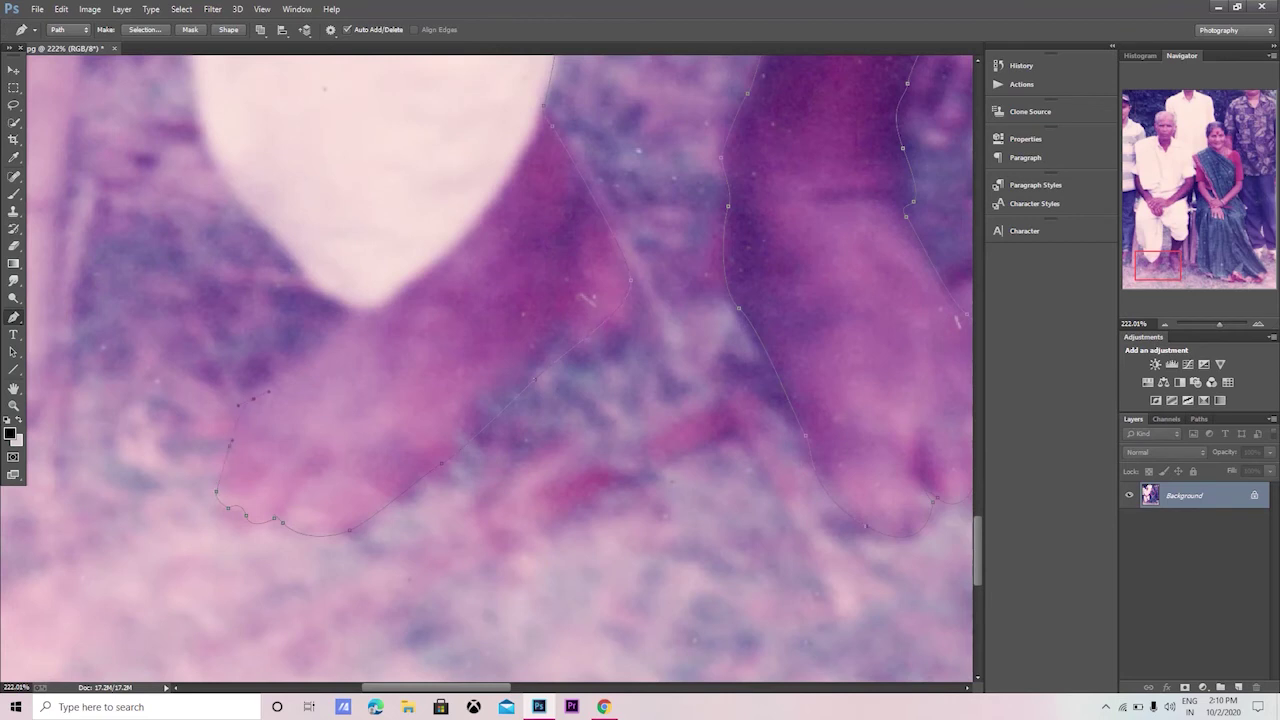
{"action": "scroll", "coordinate": [486, 368], "scroll_direction": "up", "scroll_amount": 1}
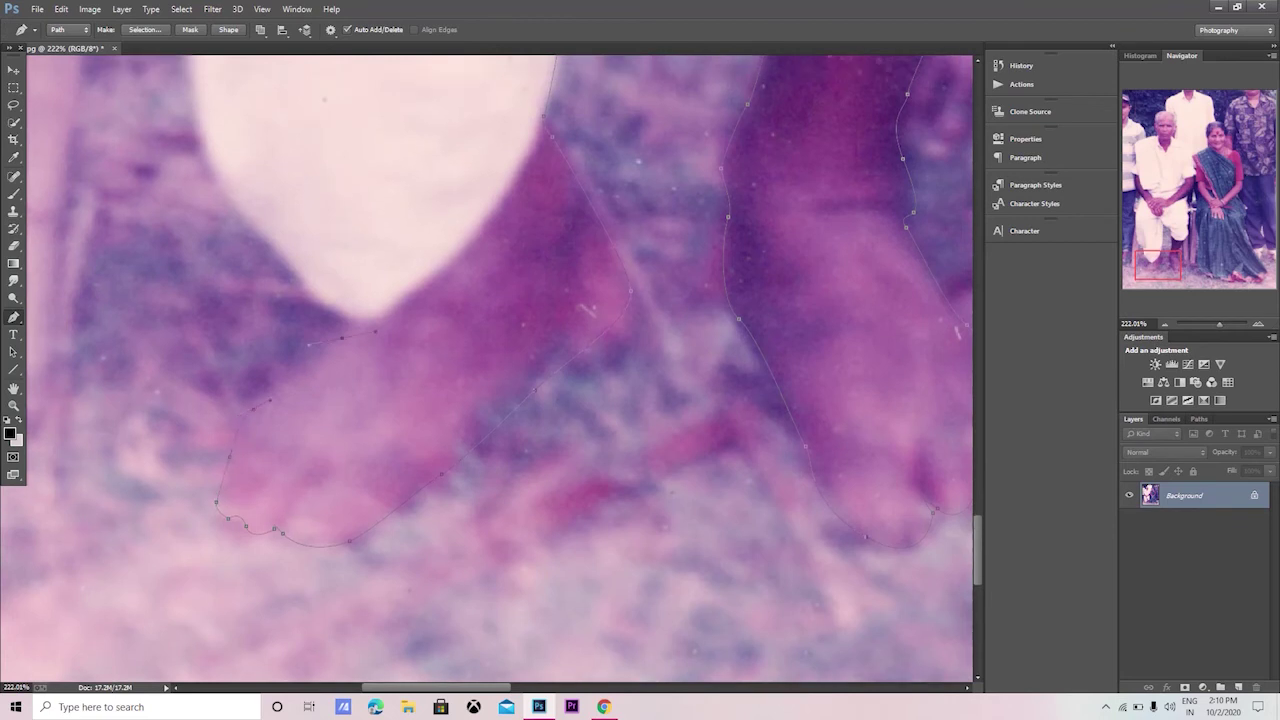
{"action": "left_click_drag", "start_coordinate": [374, 323], "coordinate": [381, 316]}
{"action": "left_click_drag", "start_coordinate": [466, 243], "coordinate": [472, 233]}
{"action": "key", "text": "ctrl+minus"}
{"action": "key", "text": "ctrl+minus"}
{"action": "key", "text": "ctrl+minus"}
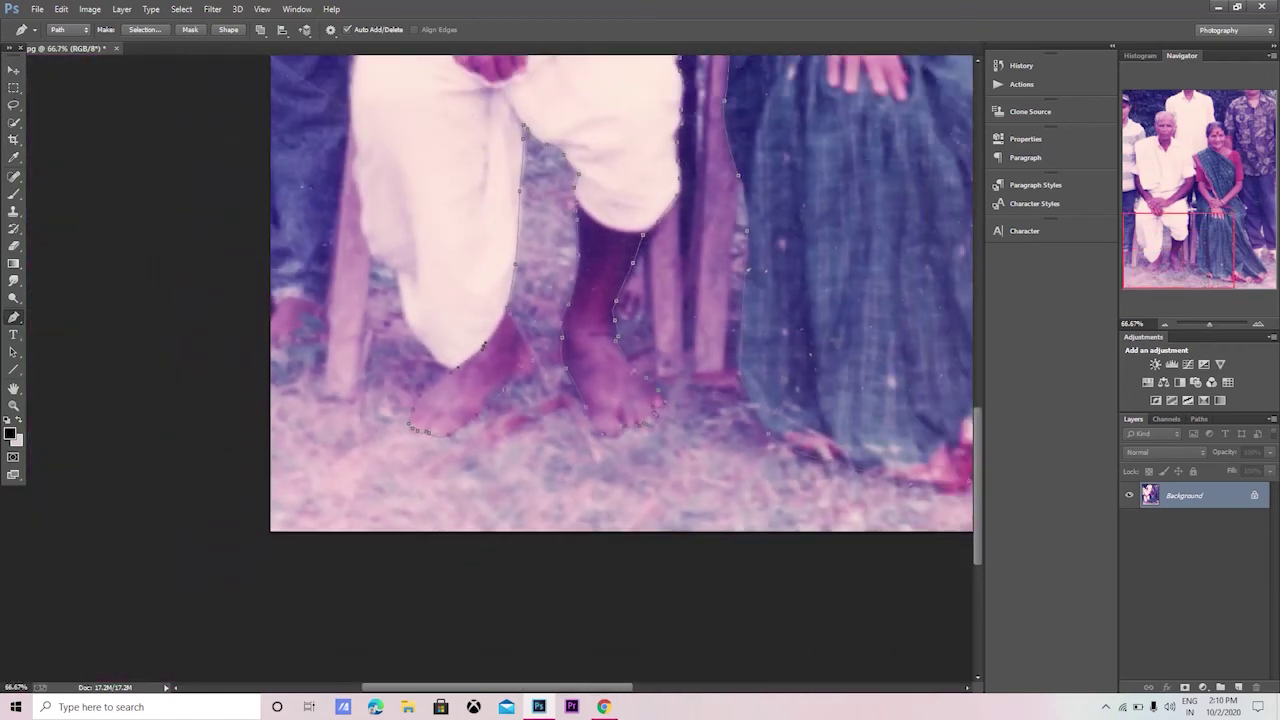
Extend the pen path along the dhoti's lower edge and up the leg's outer outline.
{"action": "scroll", "coordinate": [442, 357], "scroll_direction": "up", "scroll_amount": 3, "text": "alt"}
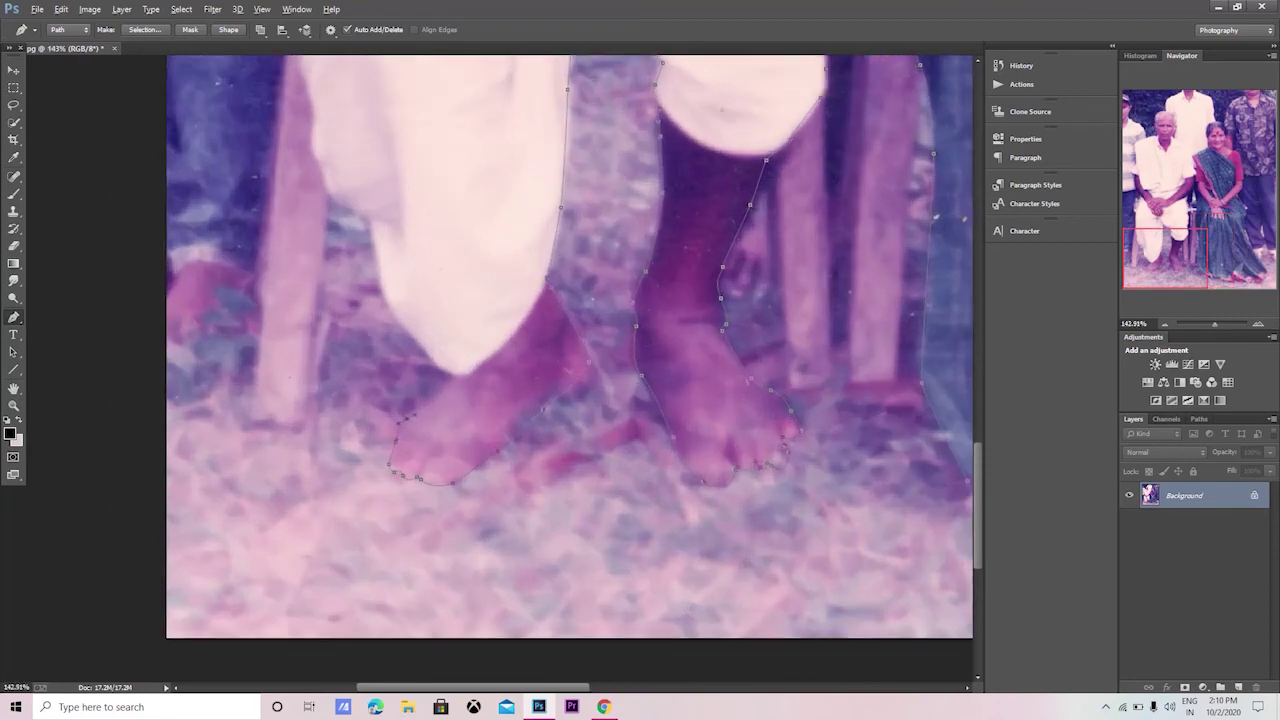
{"action": "scroll", "coordinate": [442, 357], "scroll_direction": "up", "scroll_amount": 3, "text": "alt"}
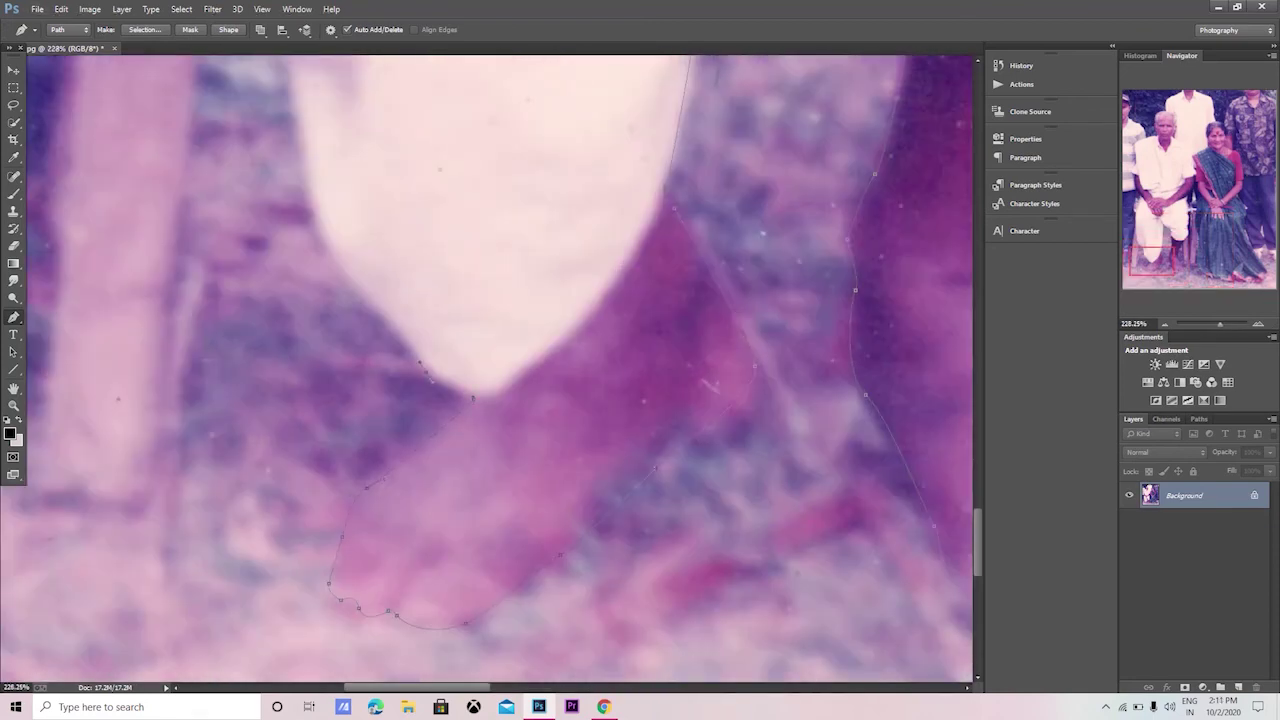
{"action": "scroll", "coordinate": [420, 364], "scroll_direction": "up", "scroll_amount": 3}
{"action": "scroll", "coordinate": [420, 364], "scroll_direction": "up", "scroll_amount": 3}
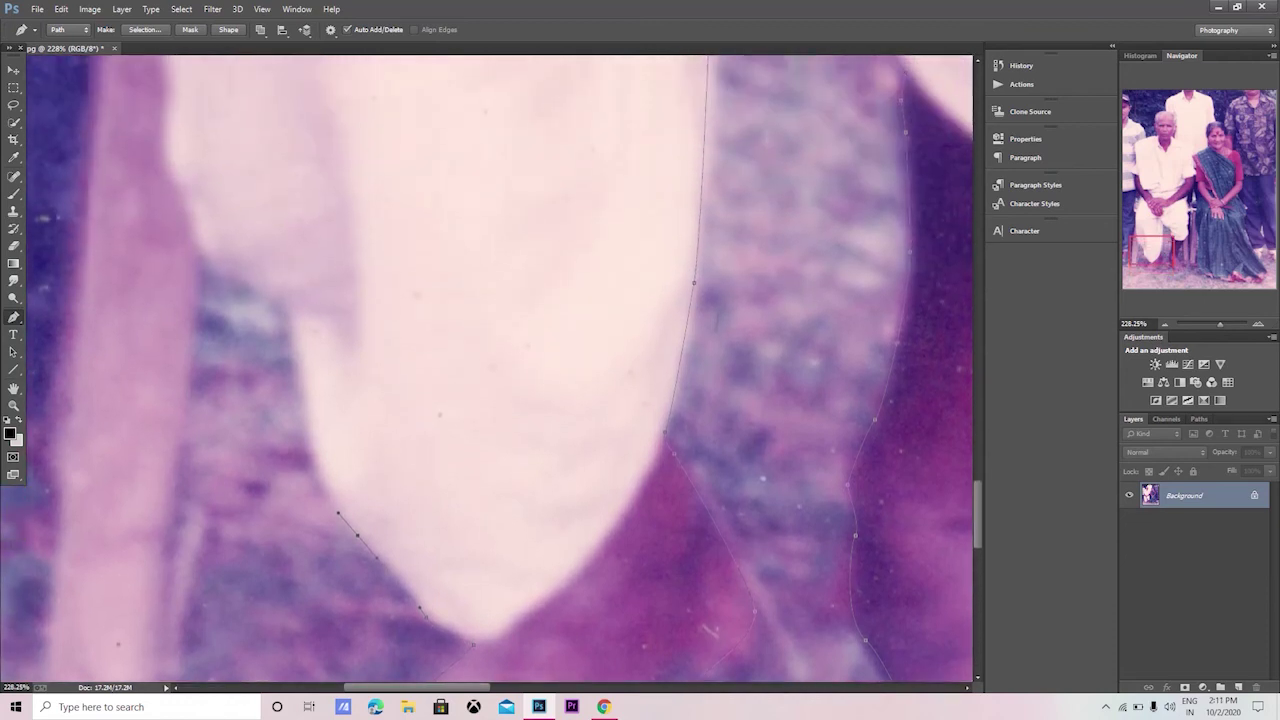
{"action": "mouse_move", "coordinate": [291, 338]}
{"action": "left_mouse_down"}
{"action": "mouse_move", "coordinate": [283, 267]}
{"action": "mouse_move", "coordinate": [245, 277]}
{"action": "mouse_move", "coordinate": [178, 172]}
{"action": "left_mouse_up"}
{"action": "scroll", "coordinate": [178, 172], "scroll_direction": "up", "scroll_amount": 5}
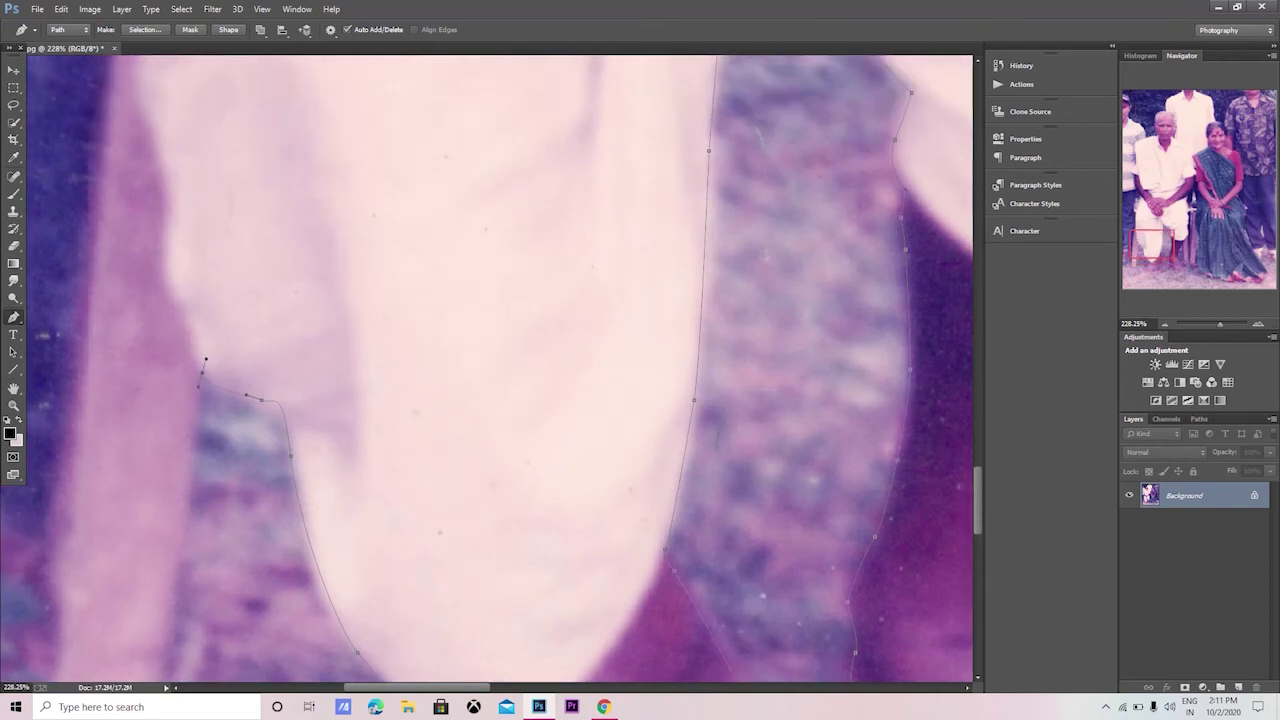
{"action": "scroll", "coordinate": [186, 380], "scroll_direction": "up", "scroll_amount": 3}
{"action": "left_click_drag", "start_coordinate": [167, 428], "coordinate": [170, 393]}
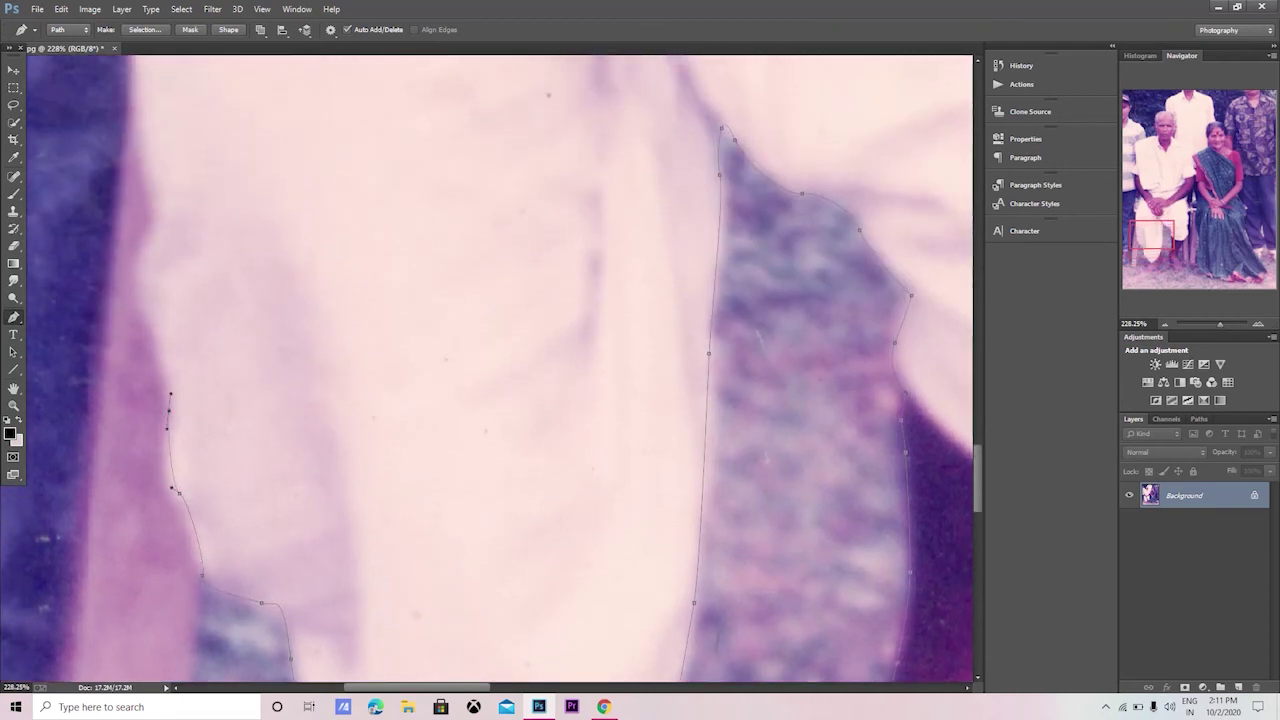
{"action": "left_click_drag", "start_coordinate": [140, 305], "coordinate": [128, 291]}
{"action": "scroll", "coordinate": [128, 291], "scroll_direction": "up", "scroll_amount": 3}
{"action": "left_click", "coordinate": [151, 318]}
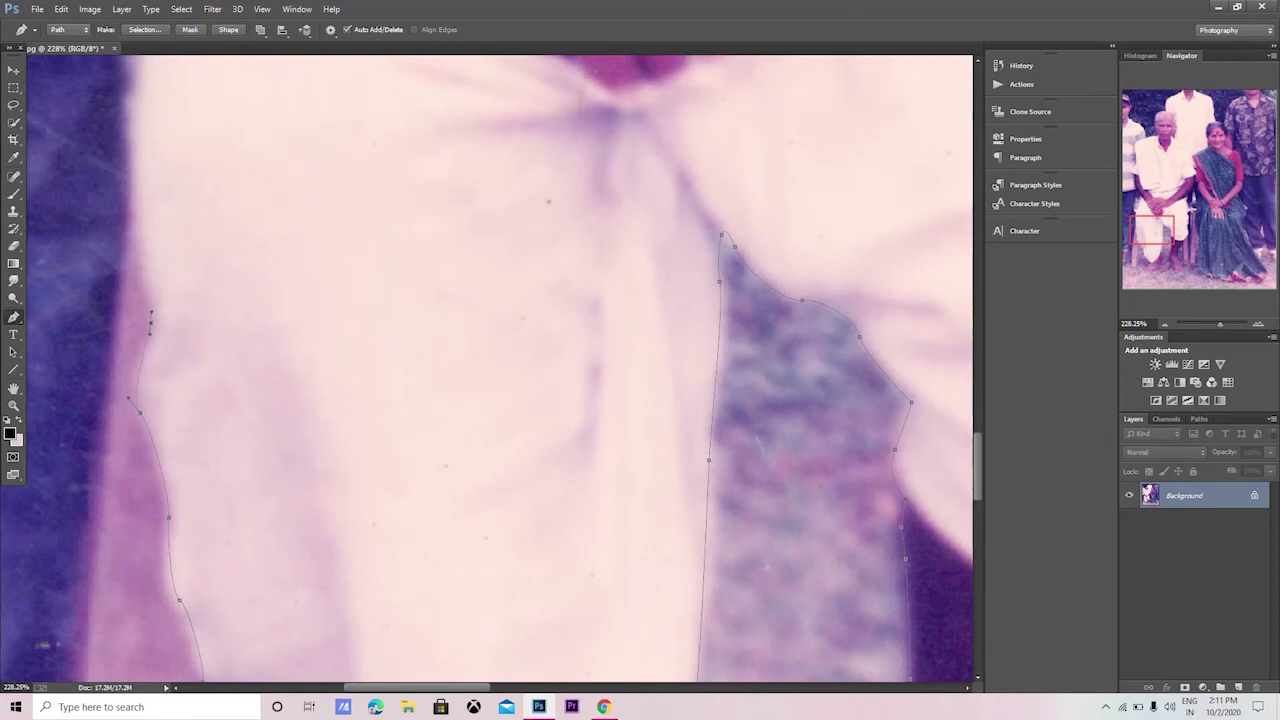
{"action": "scroll", "coordinate": [151, 318], "scroll_direction": "up", "scroll_amount": 2}
{"action": "left_click_drag", "start_coordinate": [135, 340], "coordinate": [135, 300]}
{"action": "scroll", "coordinate": [135, 300], "scroll_direction": "up", "scroll_amount": 4}
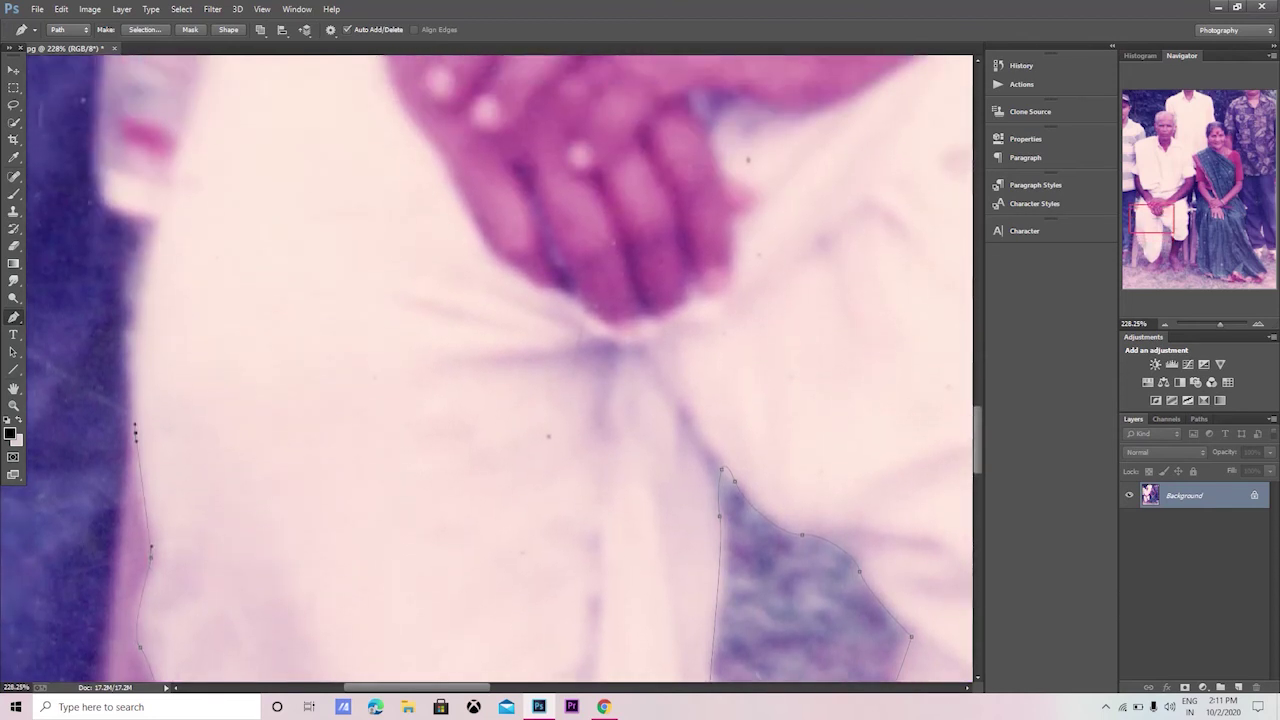
{"action": "scroll", "coordinate": [135, 430], "scroll_direction": "up", "scroll_amount": 2}
Carry the outline up the man's arm, past the elbow to the upper arm.
{"action": "left_click", "coordinate": [160, 268]}
{"action": "scroll", "coordinate": [163, 320], "scroll_direction": "up", "scroll_amount": 2}
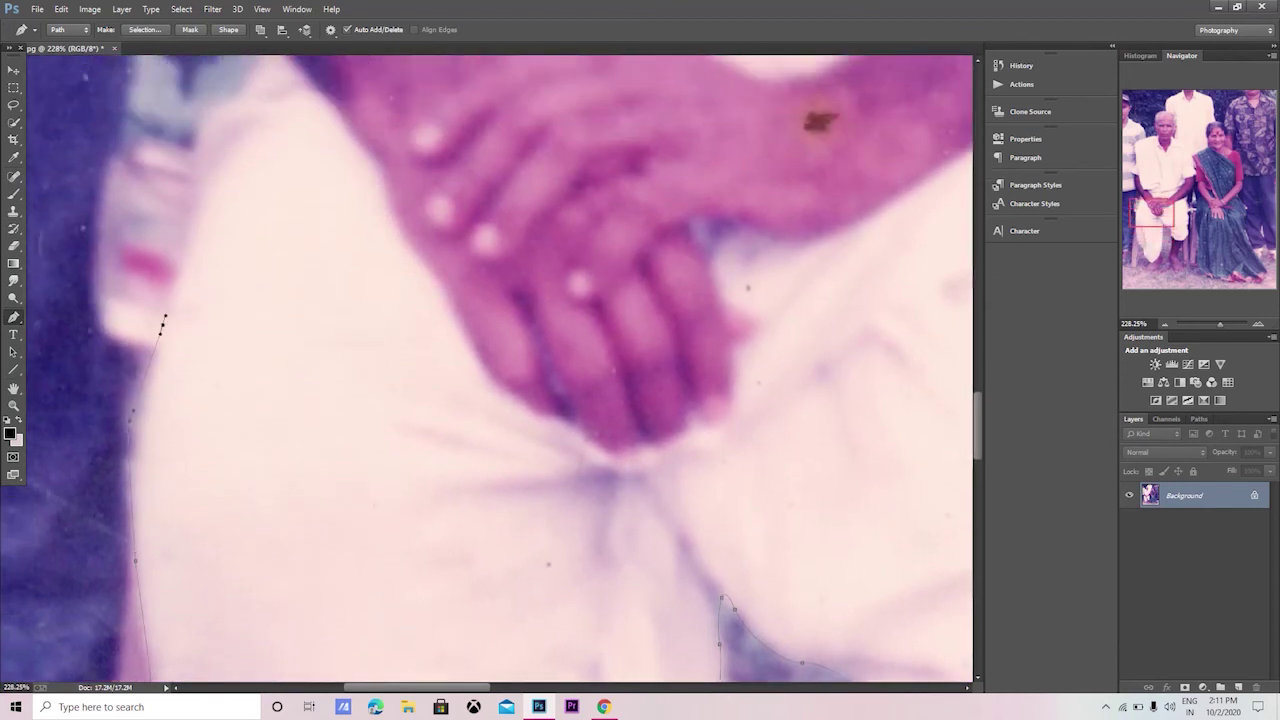
{"action": "scroll", "coordinate": [163, 449], "scroll_direction": "up", "scroll_amount": 2}
{"action": "scroll", "coordinate": [163, 505], "scroll_direction": "up", "scroll_amount": 3}
{"action": "mouse_move", "coordinate": [197, 317]}
{"action": "left_mouse_down"}
{"action": "mouse_move", "coordinate": [198, 370]}
{"action": "mouse_move", "coordinate": [242, 396]}
{"action": "left_mouse_up"}
{"action": "scroll", "coordinate": [163, 560], "scroll_direction": "up", "scroll_amount": 3}
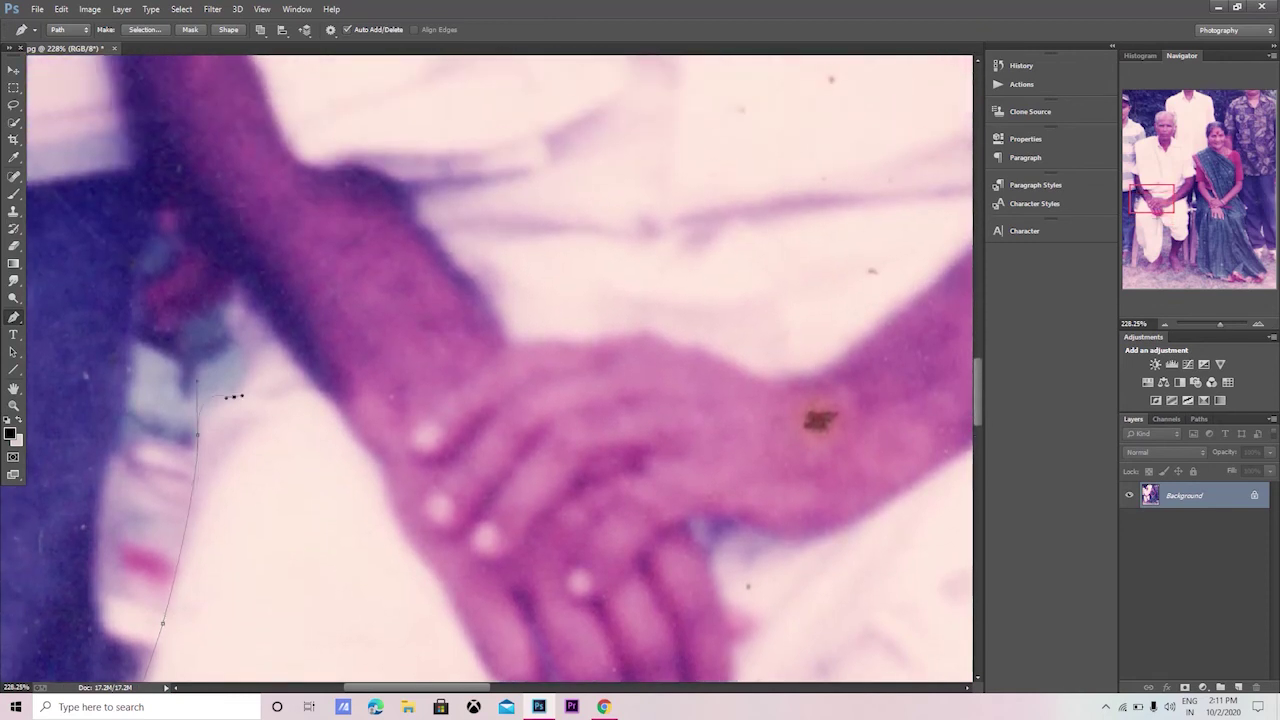
{"action": "left_click", "coordinate": [242, 349]}
{"action": "left_click_drag", "start_coordinate": [227, 288], "coordinate": [231, 273]}
{"action": "scroll", "coordinate": [215, 300], "scroll_direction": "up", "scroll_amount": 1}
{"action": "scroll", "coordinate": [212, 400], "scroll_direction": "up", "scroll_amount": 3}
{"action": "scroll", "coordinate": [210, 456], "scroll_direction": "up", "scroll_amount": 2}
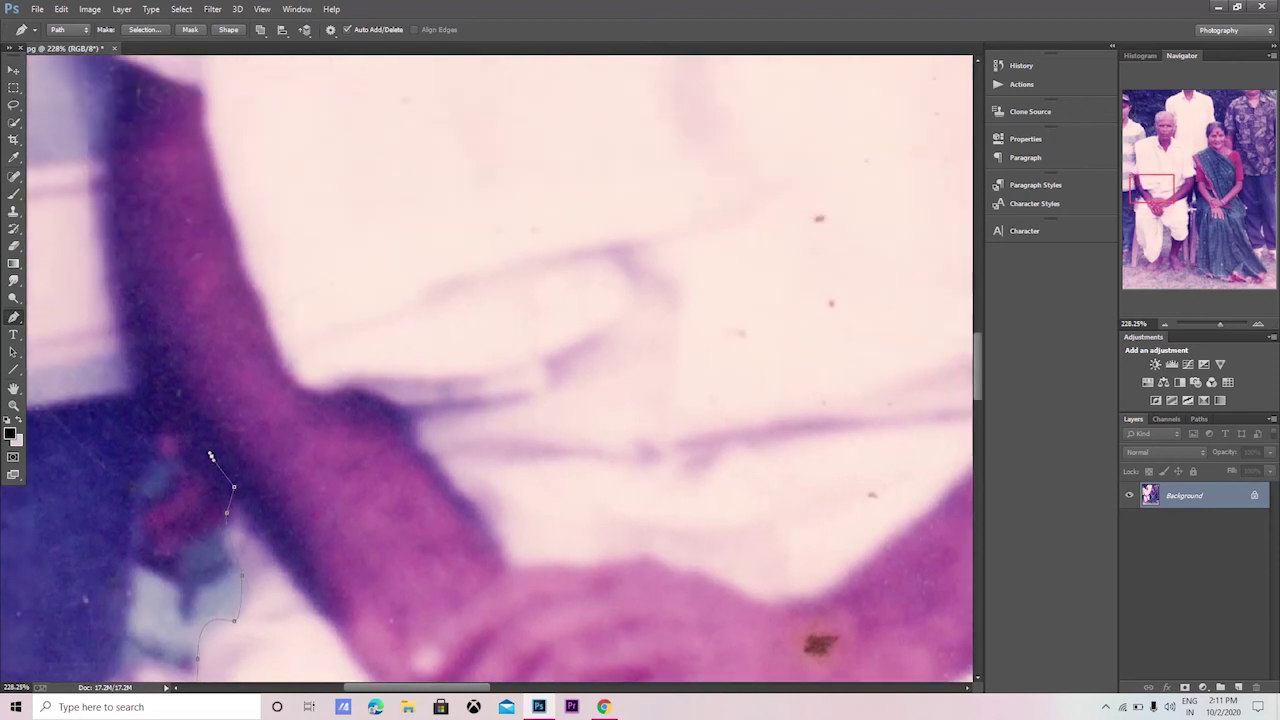
{"action": "left_click_drag", "start_coordinate": [138, 342], "coordinate": [105, 268]}
{"action": "scroll", "coordinate": [122, 300], "scroll_direction": "up", "scroll_amount": 2}
{"action": "scroll", "coordinate": [122, 300], "scroll_direction": "up", "scroll_amount": 2}
{"action": "scroll", "coordinate": [105, 300], "scroll_direction": "up", "scroll_amount": 1}
{"action": "left_click_drag", "start_coordinate": [105, 332], "coordinate": [257, 398]}
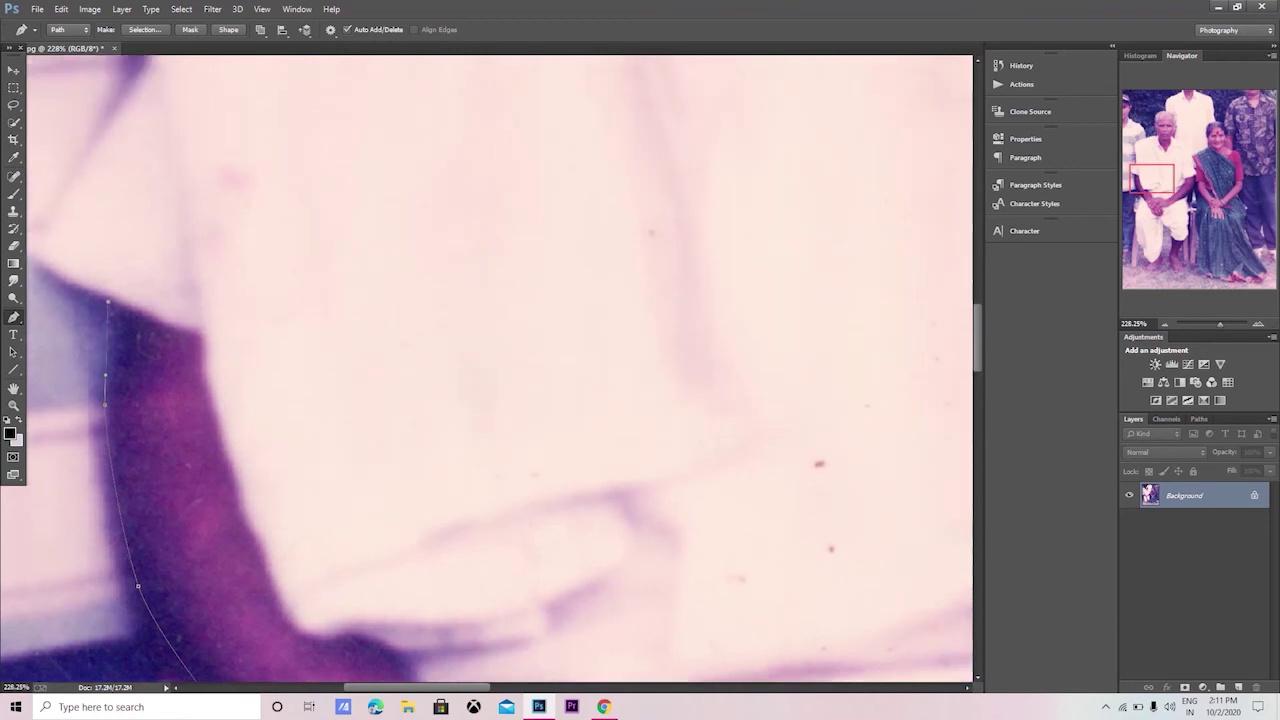
Curve the path along the white shirt's side up toward the shoulder.
{"action": "scroll", "coordinate": [490, 368], "scroll_direction": "up", "scroll_amount": 1}
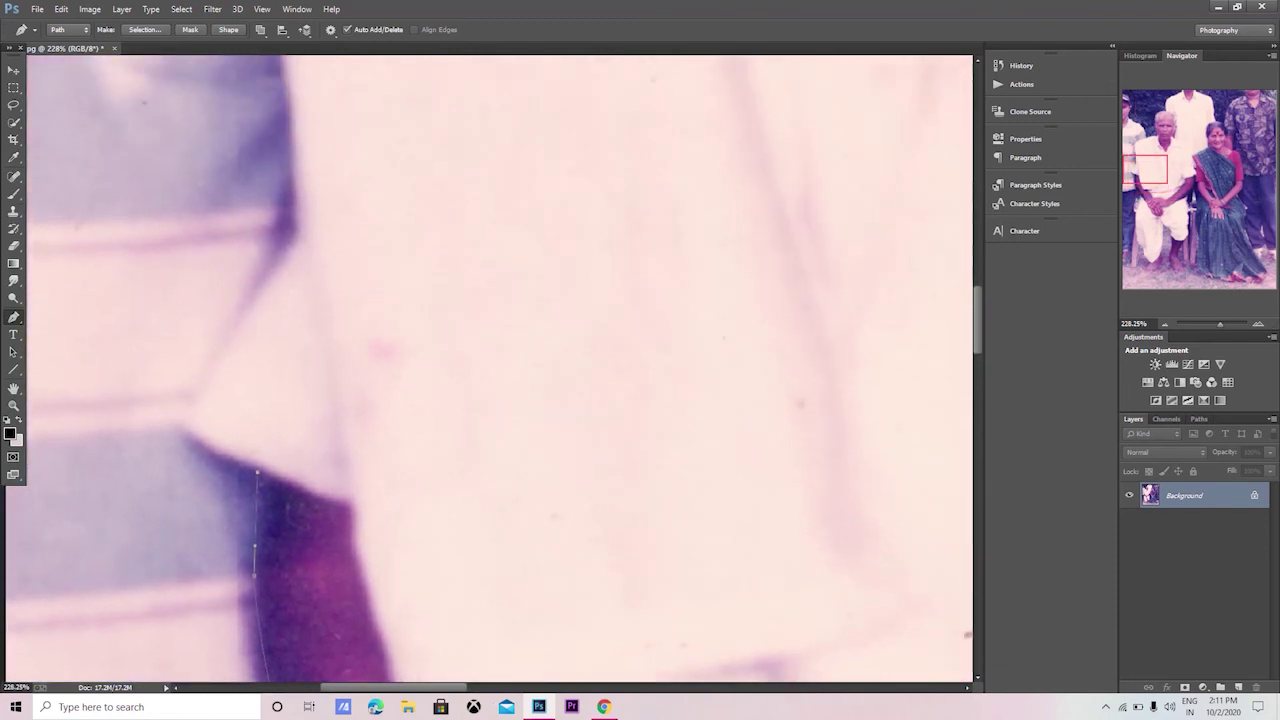
{"action": "left_click", "coordinate": [184, 428]}
{"action": "left_click", "coordinate": [280, 260]}
{"action": "left_click_drag", "start_coordinate": [280, 260], "coordinate": [295, 515]}
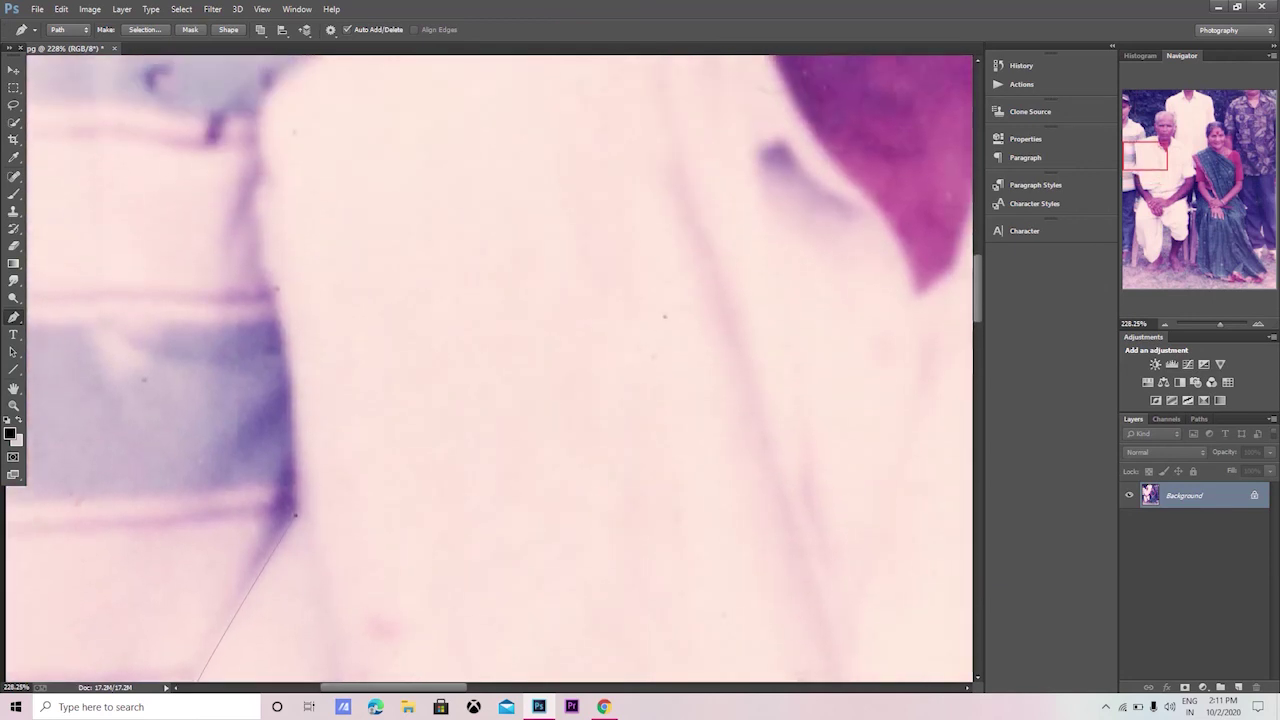
{"action": "mouse_move", "coordinate": [275, 292]}
{"action": "left_mouse_down"}
{"action": "mouse_move", "coordinate": [293, 324]}
{"action": "mouse_move", "coordinate": [258, 276]}
{"action": "mouse_move", "coordinate": [318, 222]}
{"action": "mouse_move", "coordinate": [382, 251]}
{"action": "mouse_move", "coordinate": [431, 234]}
{"action": "left_mouse_up"}
{"action": "scroll", "coordinate": [293, 324], "scroll_direction": "up", "scroll_amount": 1}
{"action": "scroll", "coordinate": [258, 276], "scroll_direction": "up", "scroll_amount": 1}
{"action": "scroll", "coordinate": [318, 222], "scroll_direction": "up", "scroll_amount": 1}
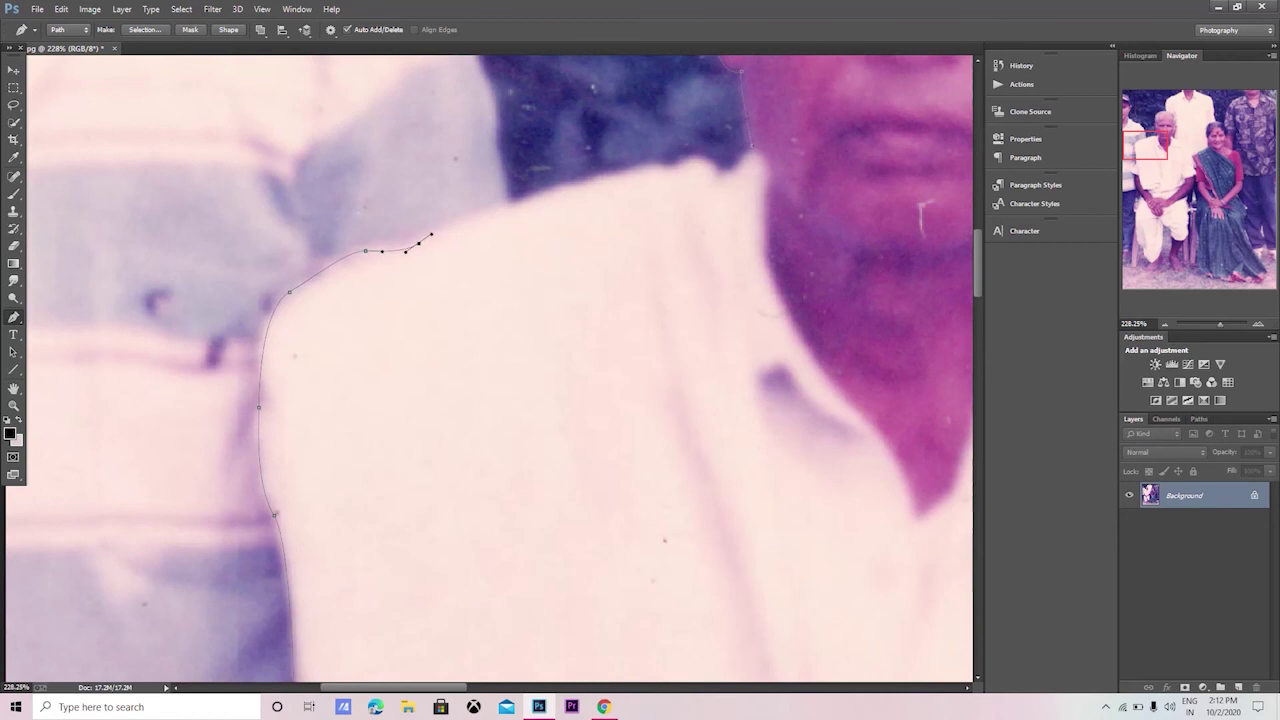
Finish the pen outline across the shoulder toward the neck.
{"action": "right_click", "coordinate": [568, 219]}
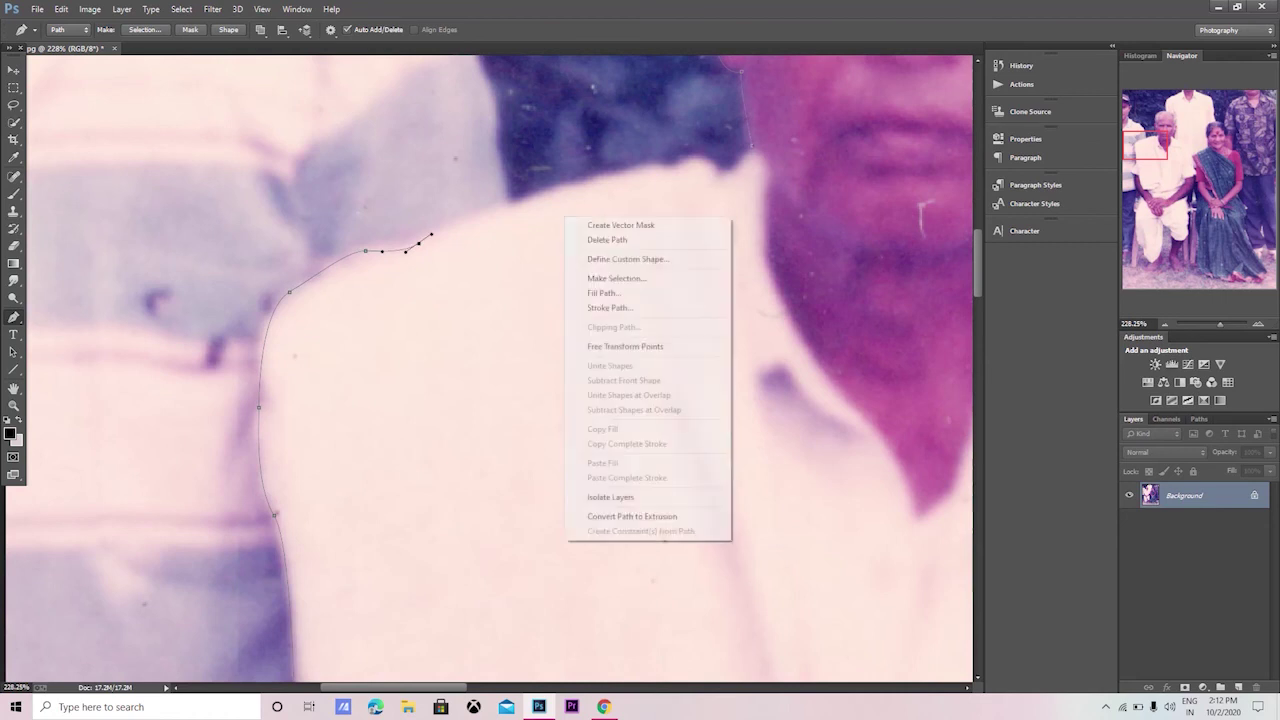
{"action": "key", "text": "Escape"}
{"action": "left_click_drag", "start_coordinate": [529, 197], "coordinate": [545, 193]}
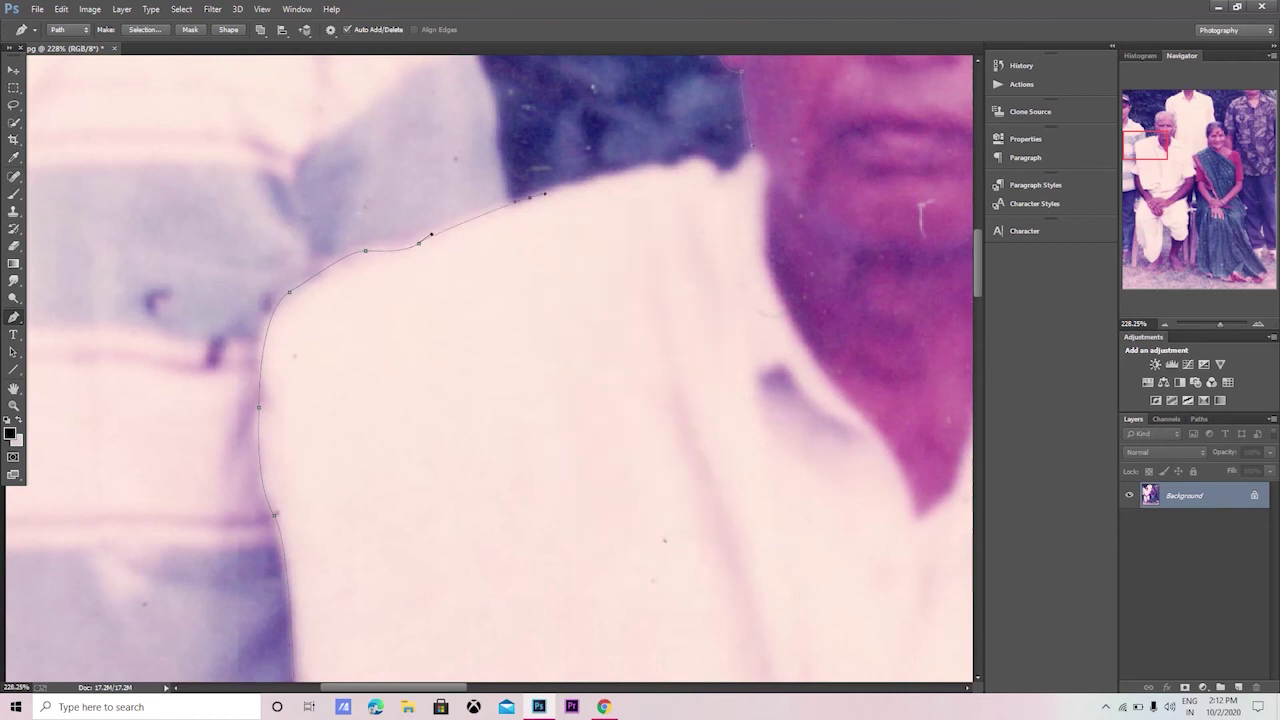
{"action": "mouse_move", "coordinate": [636, 169]}
{"action": "left_mouse_down"}
{"action": "mouse_move", "coordinate": [724, 174]}
{"action": "mouse_move", "coordinate": [748, 152]}
{"action": "left_mouse_up"}
Load the path as a selection, test the cut-out on a new layer, then undo it.
{"action": "key", "text": "ctrl+Return"}
{"action": "key", "text": "ctrl+shift+alt+n"}
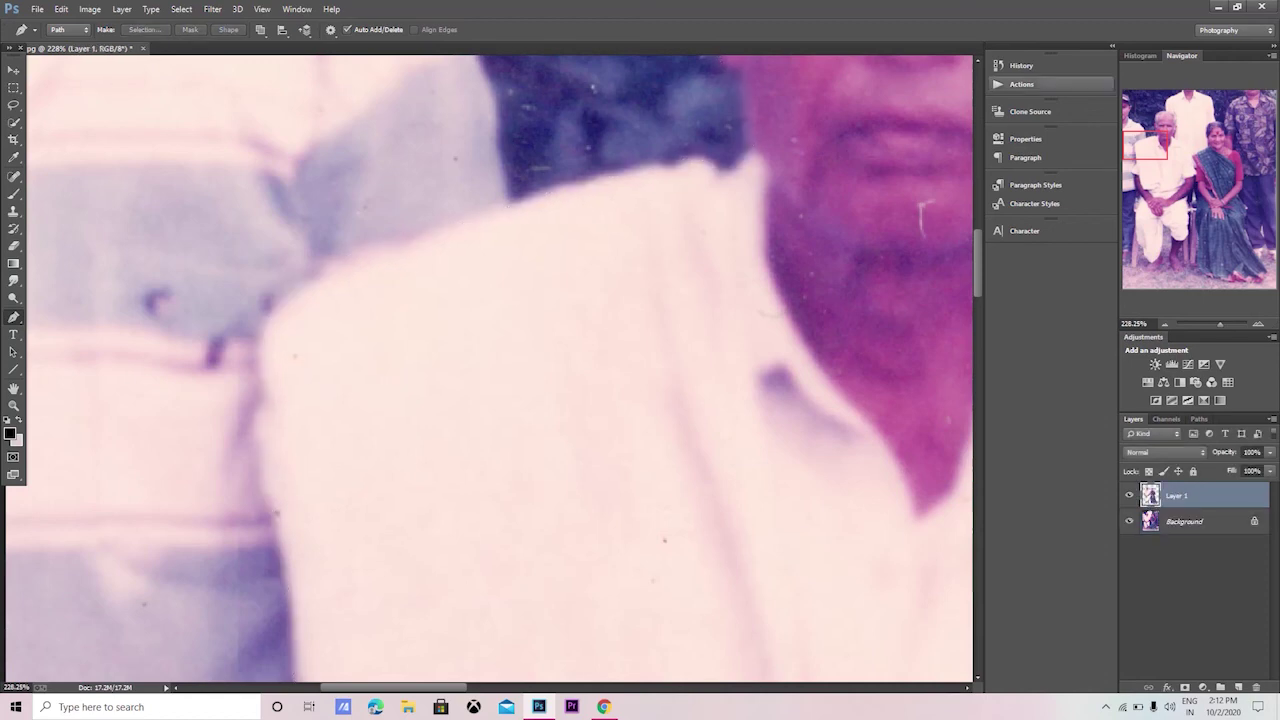
{"action": "left_click", "coordinate": [1129, 521]}
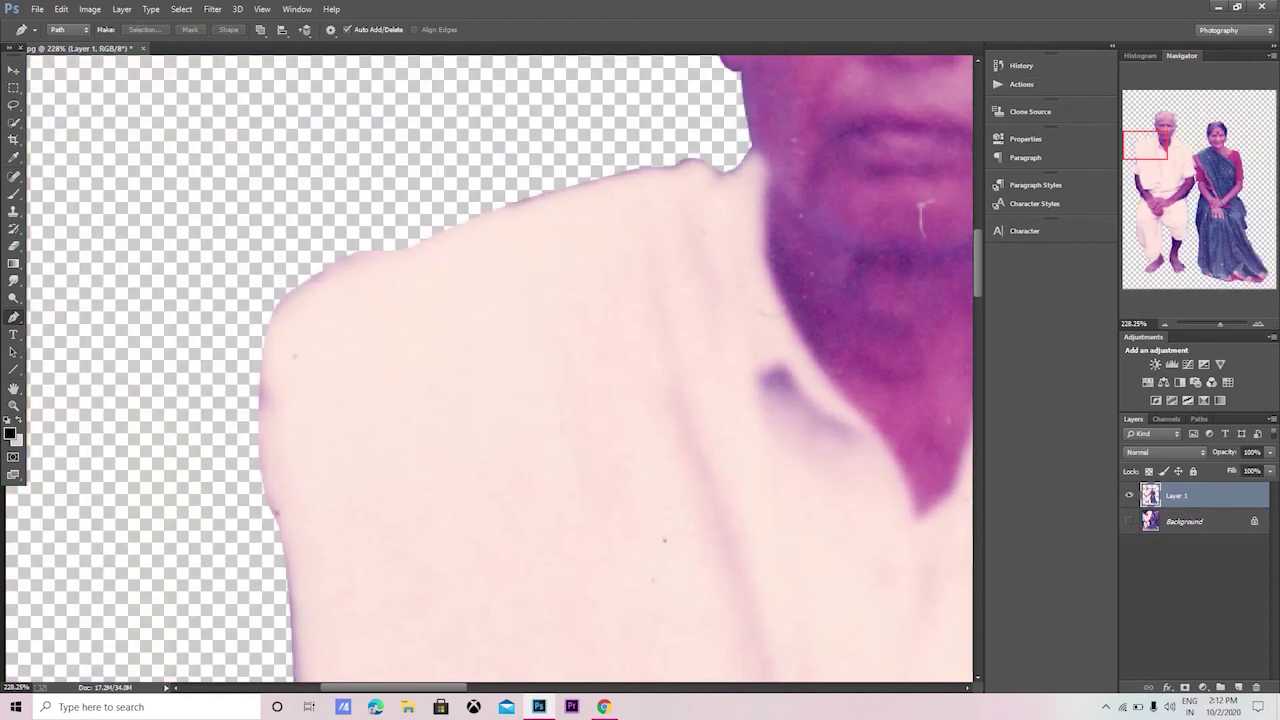
{"action": "key", "text": "ctrl+0"}
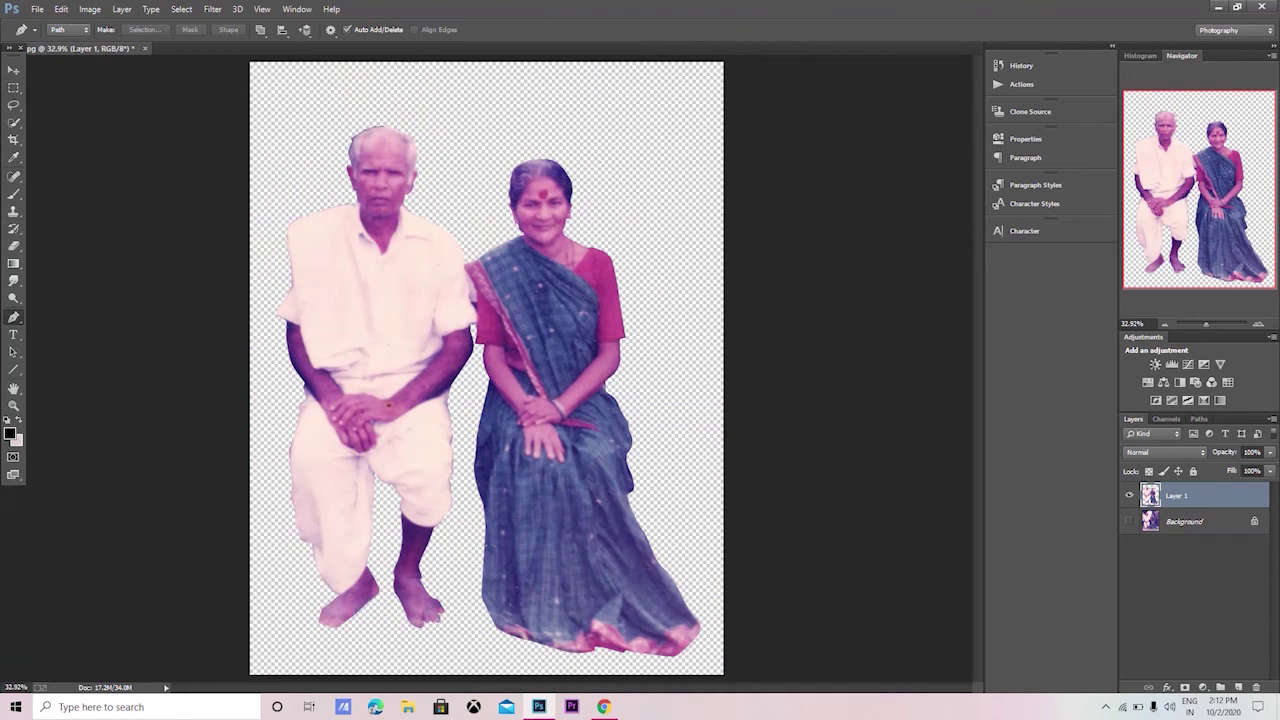
{"action": "key", "text": "ctrl+alt+z"}
{"action": "key", "text": "ctrl+alt+z"}
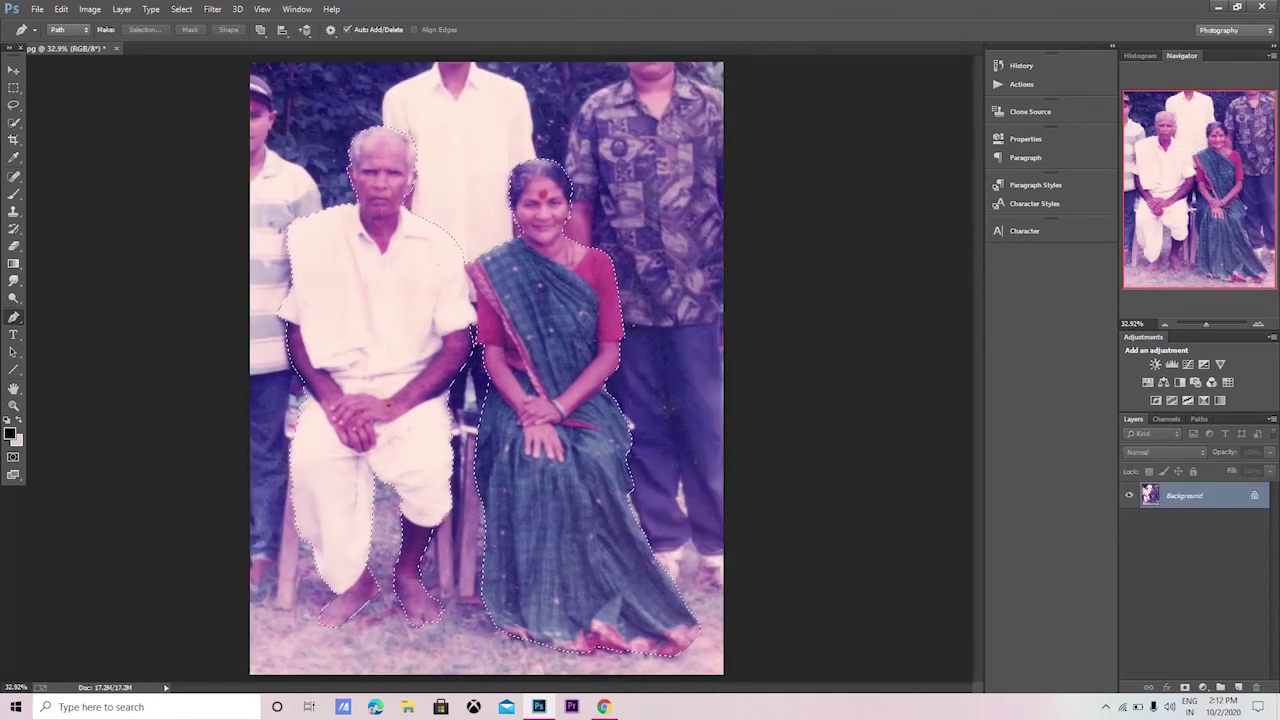
Smooth the selection with Refine Edge, then toggle Background visibility to check the cut-out.
{"action": "left_click", "coordinate": [181, 9]}
{"action": "left_click", "coordinate": [210, 155]}
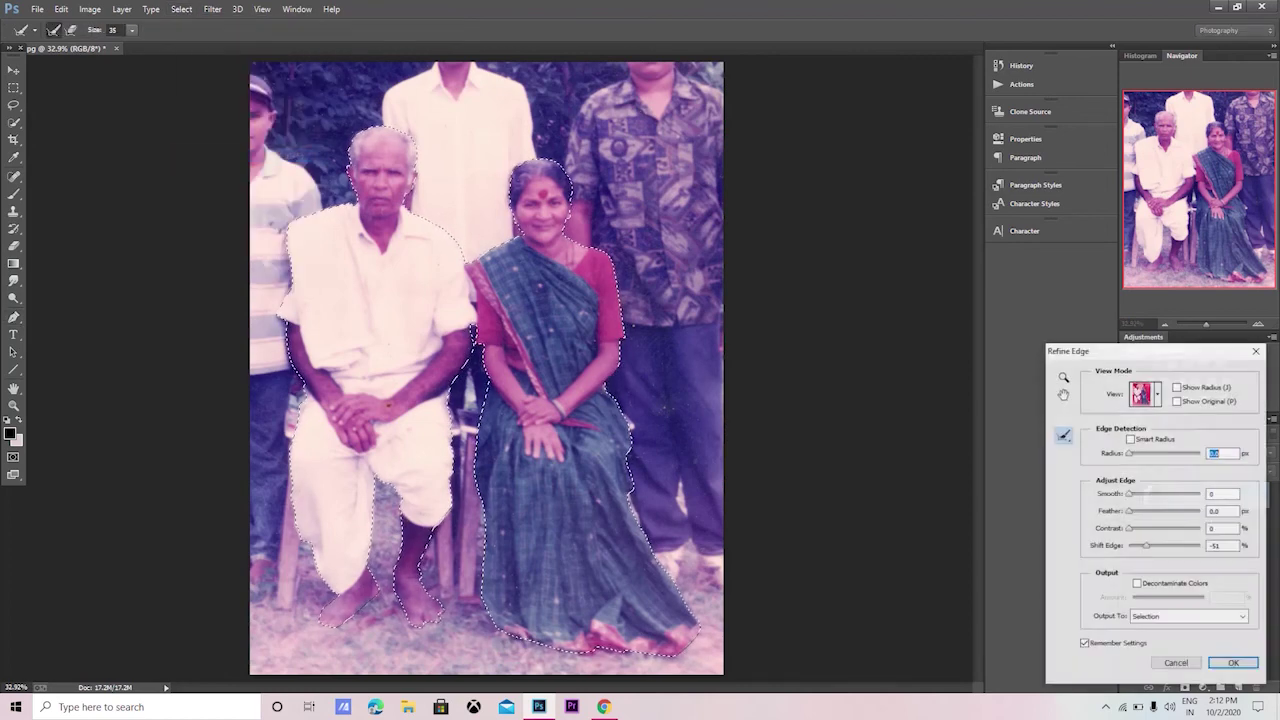
{"action": "left_click", "coordinate": [1222, 493]}
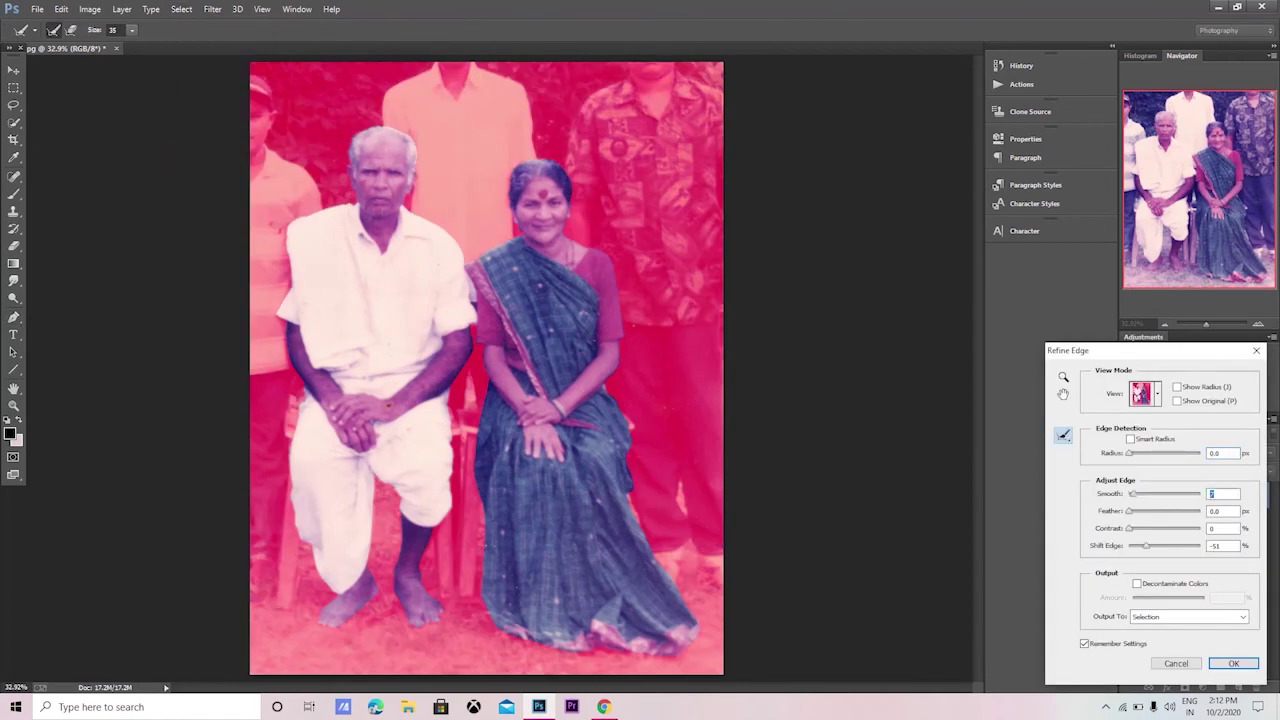
{"action": "type", "text": "15"}
{"action": "key", "text": "Return"}
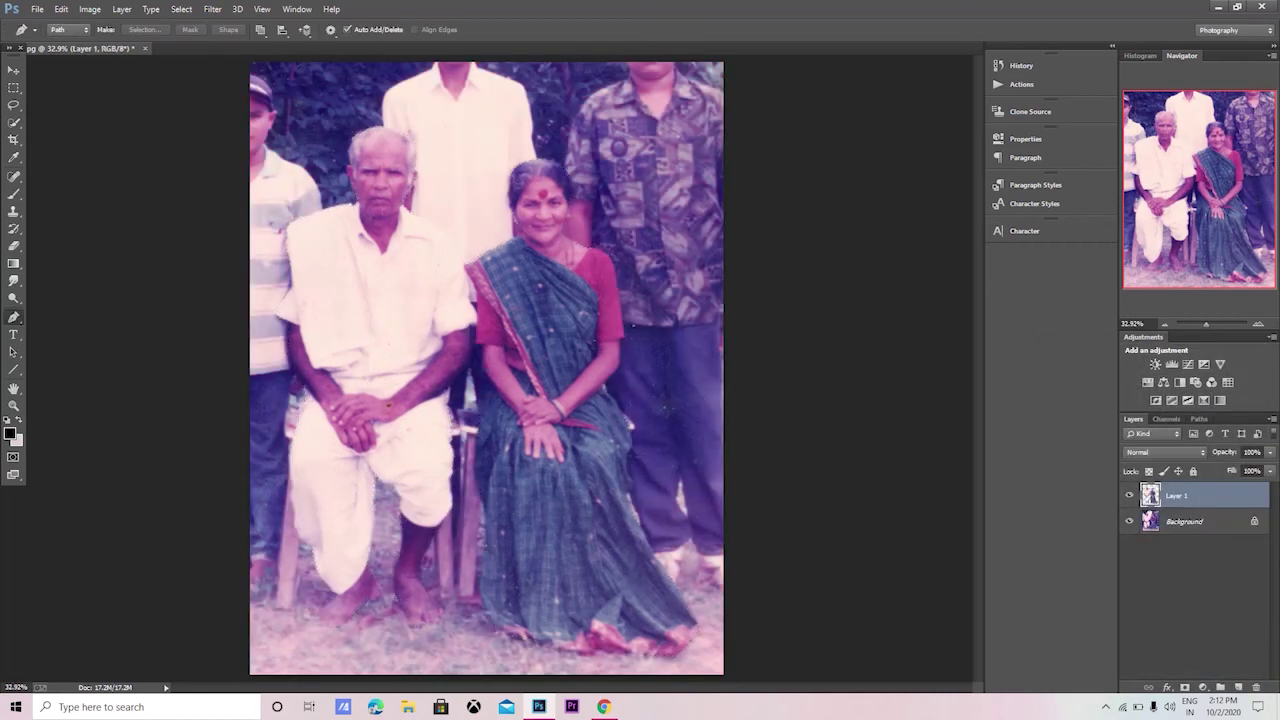
{"action": "left_click", "coordinate": [1129, 521]}
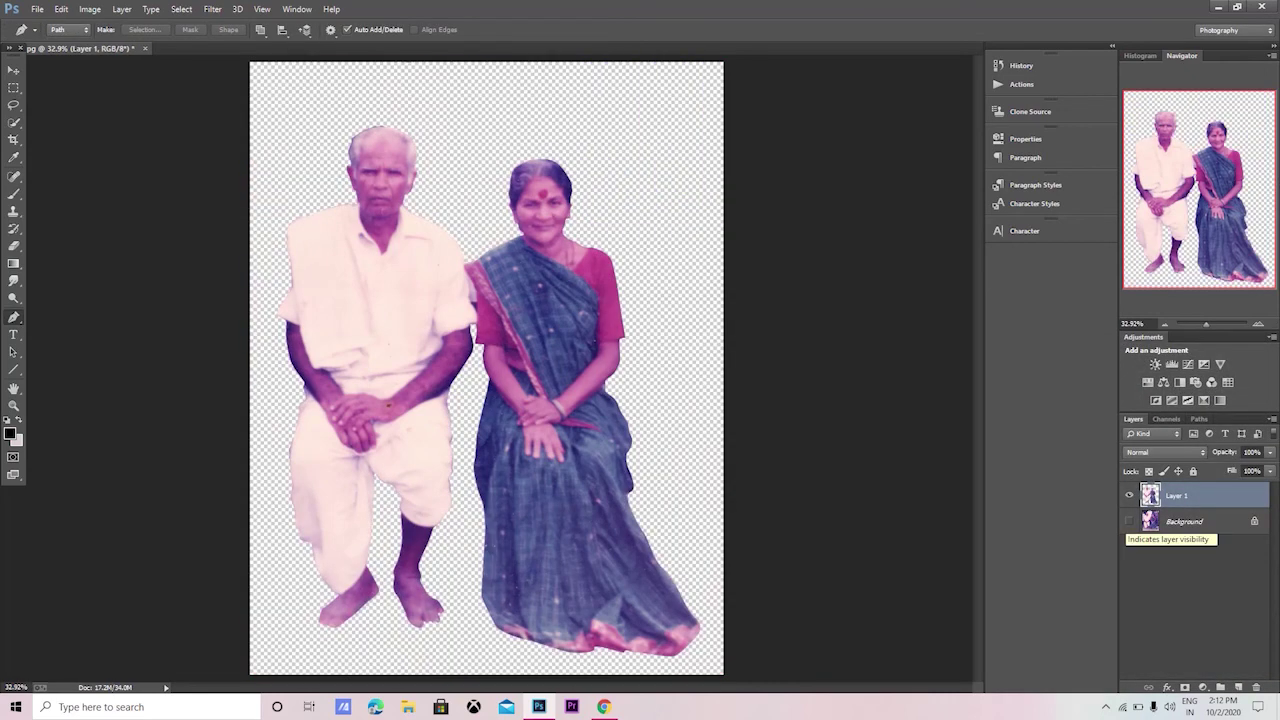
{"action": "left_click", "coordinate": [1129, 521]}
Save the image to the Desktop as the Photoshop PSD 'yohangrand father'.
{"action": "key", "text": "ctrl+shift+s"}
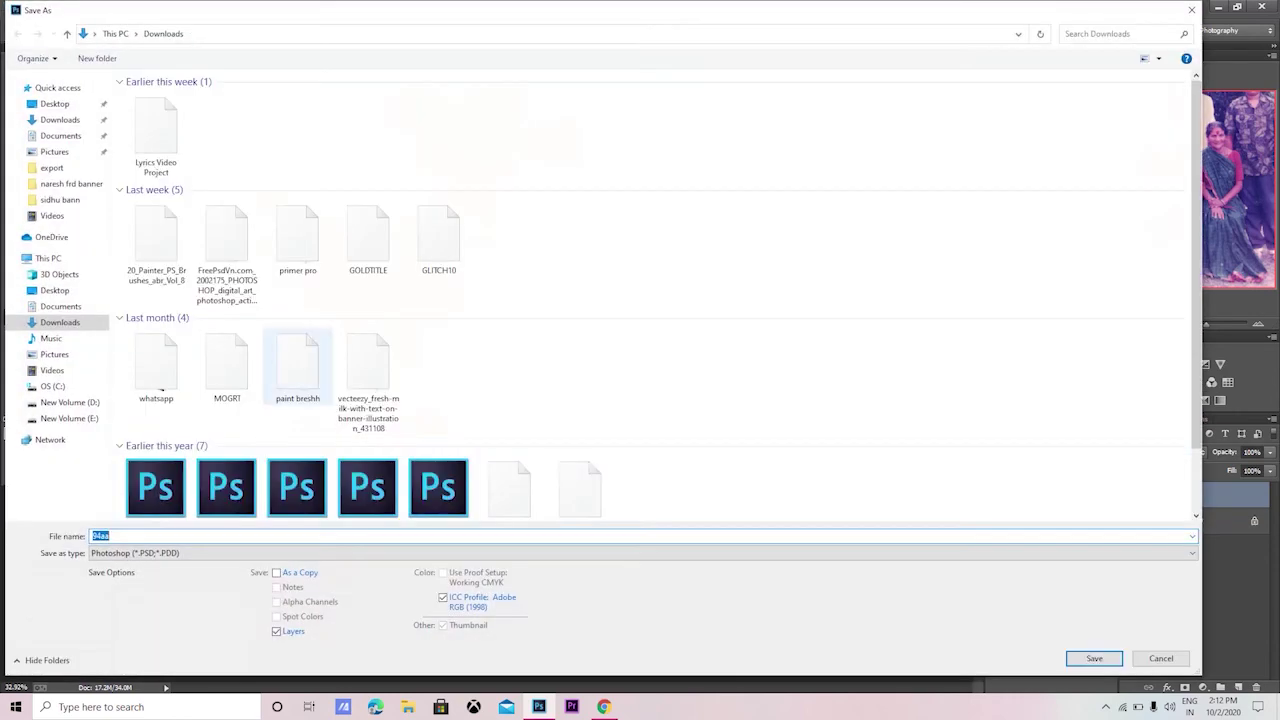
{"action": "left_click", "coordinate": [55, 104]}
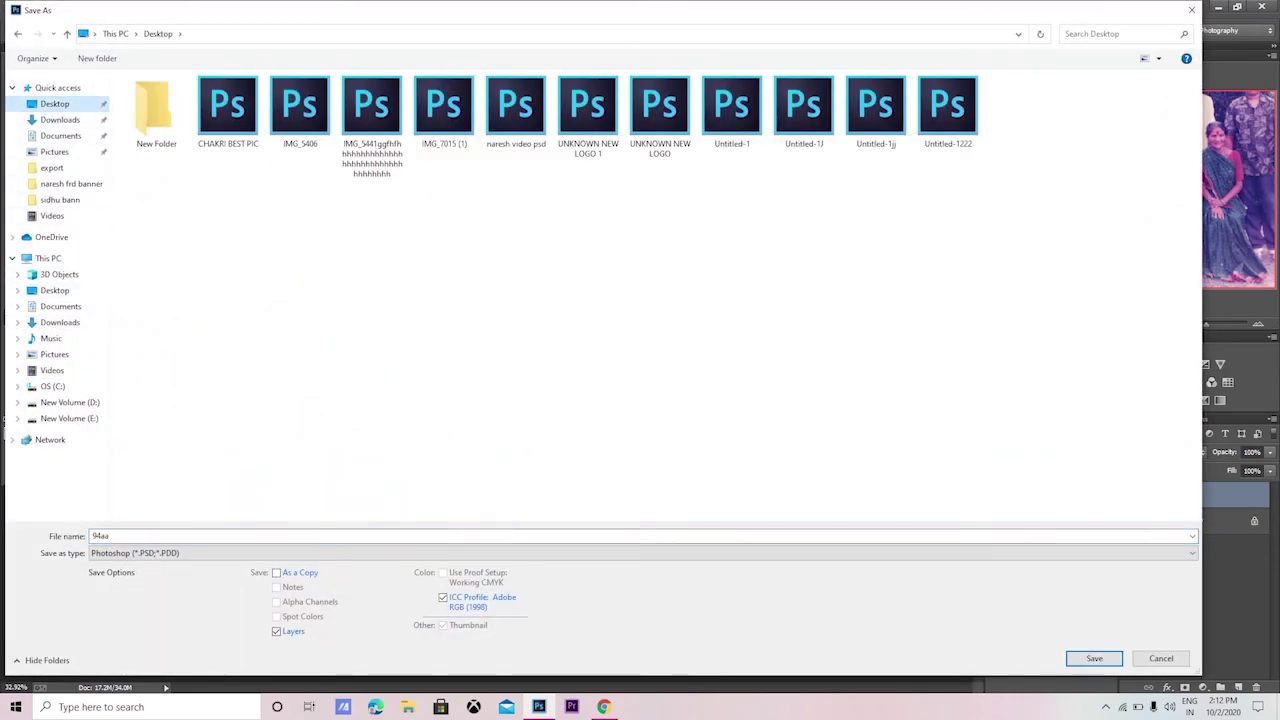
{"action": "double_click", "coordinate": [100, 536]}
{"action": "type", "text": "y"}
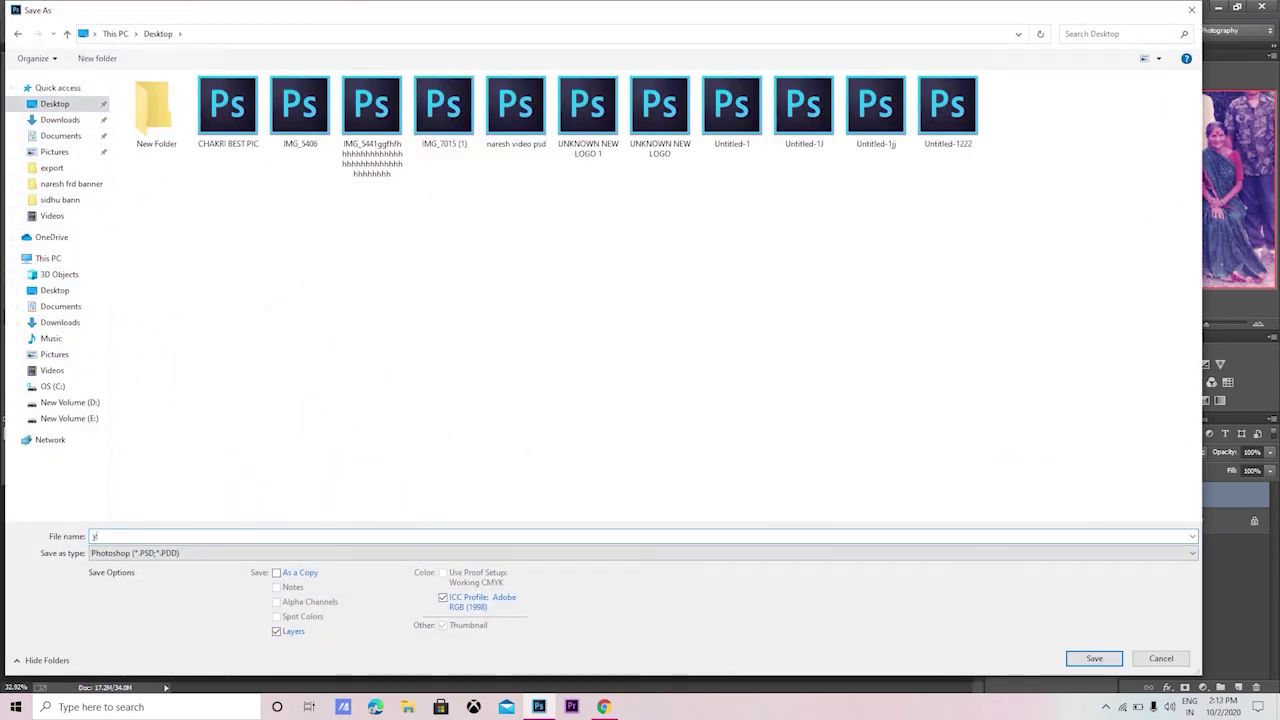
{"action": "type", "text": "ohan"}
{"action": "type", "text": "grand"}
{"action": "type", "text": " father"}
{"action": "key", "text": "Return"}
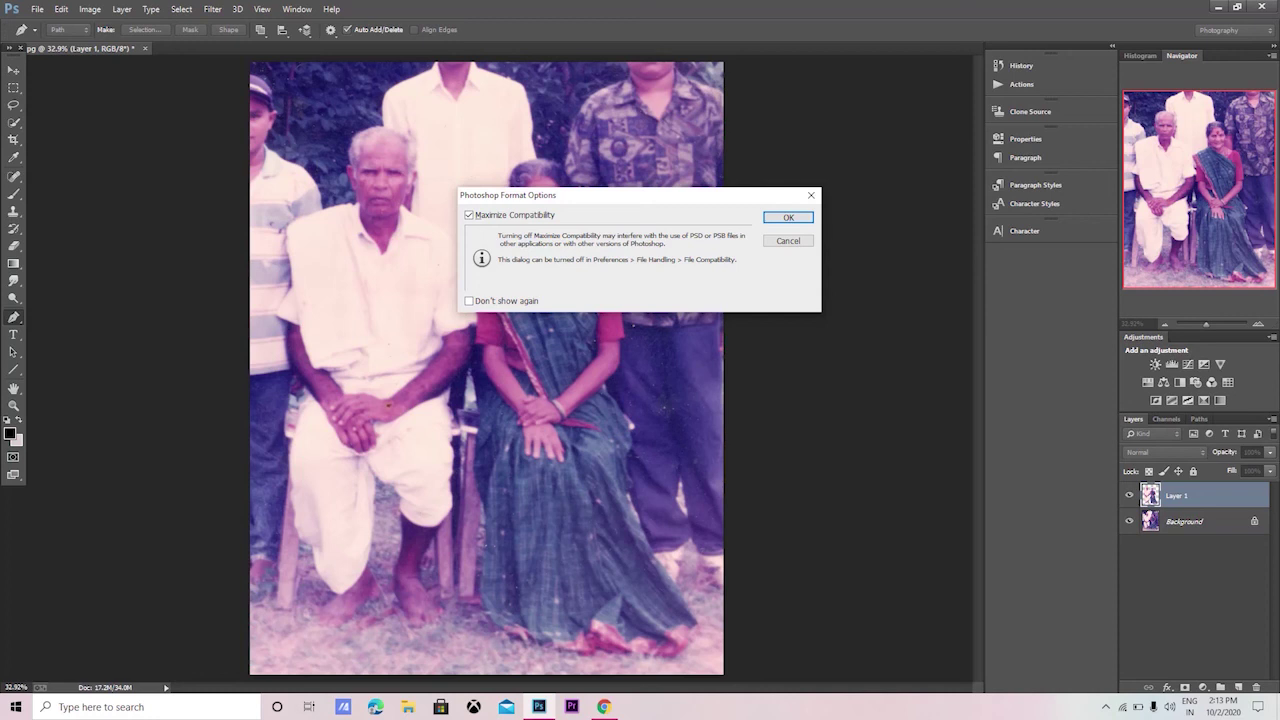
{"action": "key", "text": "Return"}
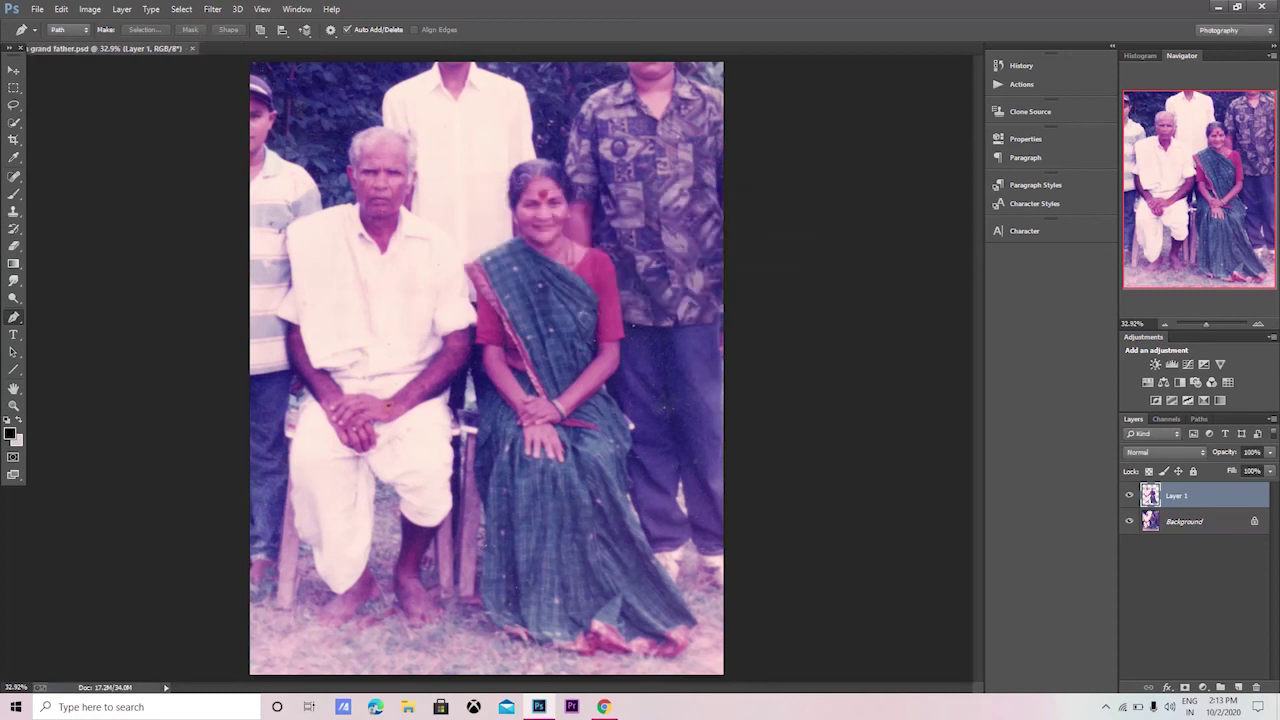